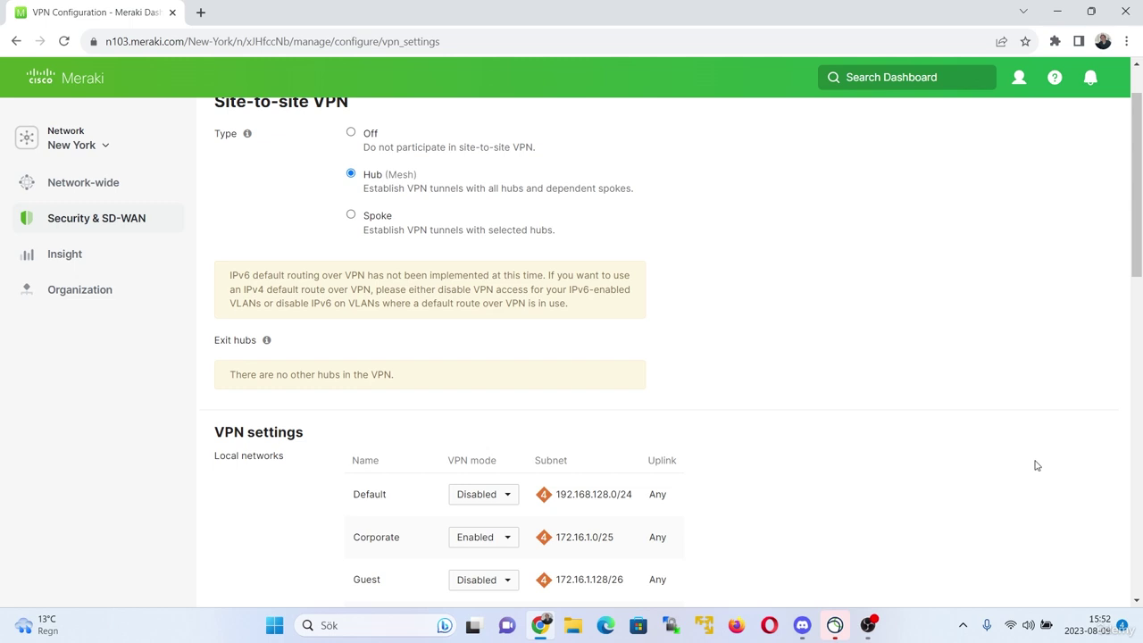
- Review the New York network's site-to-site VPN type and local network settings, and save the configuration
scroll(832, 375, "up", 1)
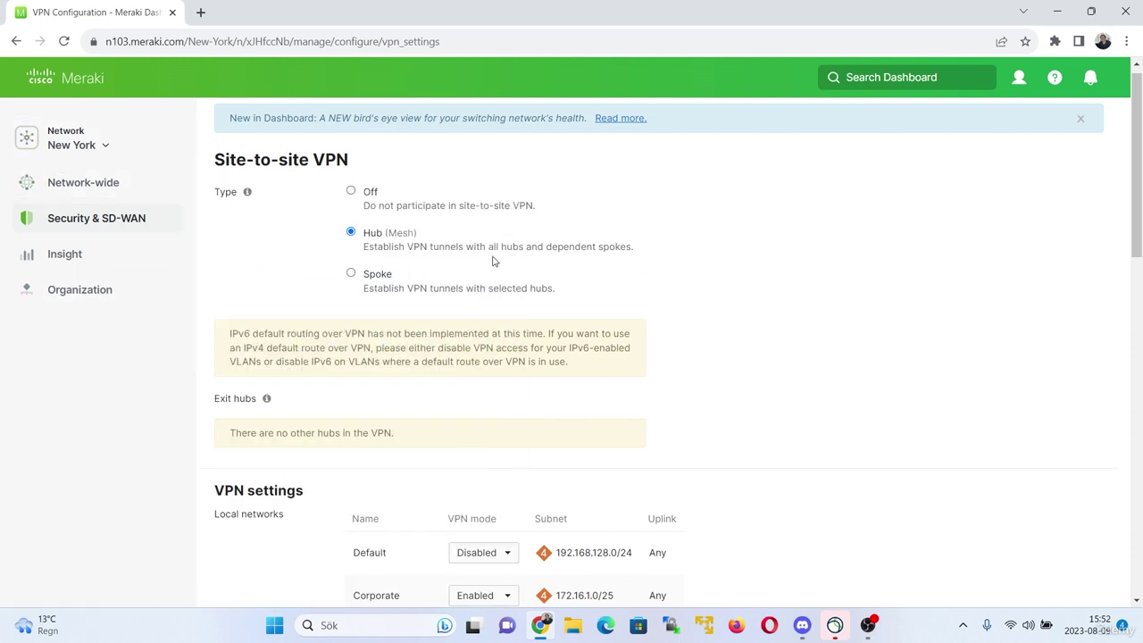
scroll(714, 384, "down", 3)
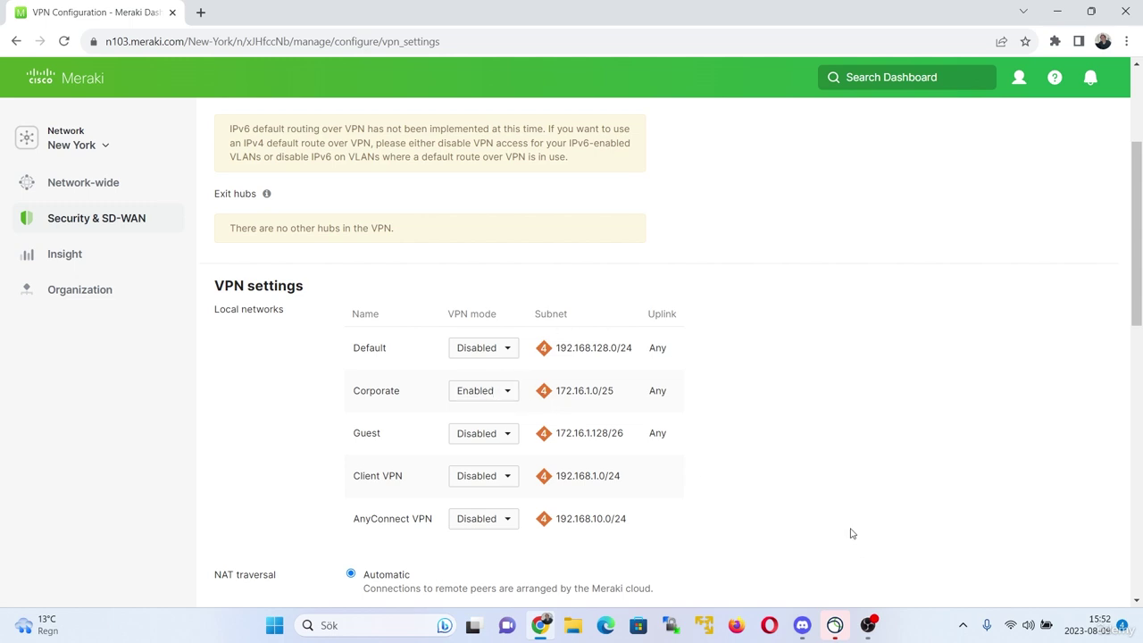
scroll(852, 533, "down", 3)
scroll(852, 532, "up", 5)
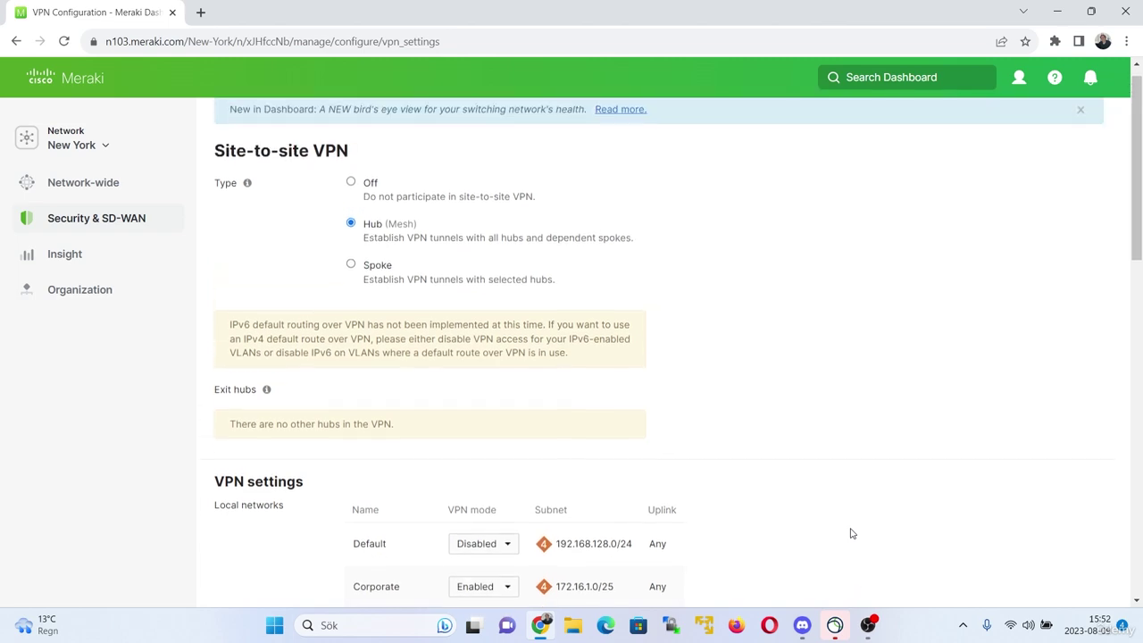
scroll(852, 533, "down", 2)
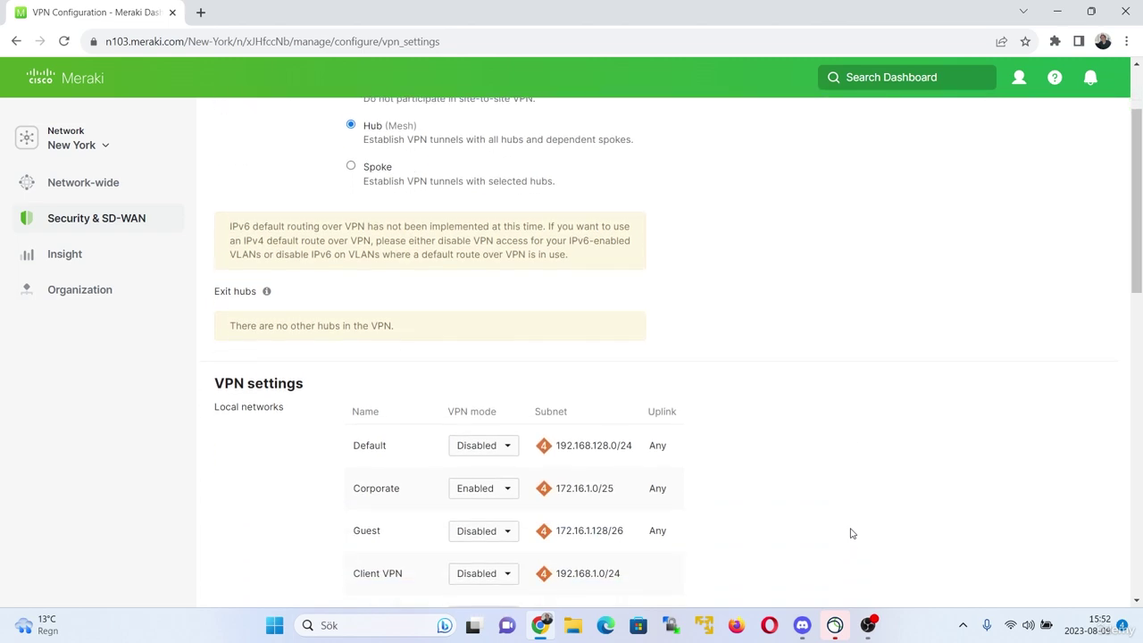
scroll(851, 533, "down", 8)
scroll(851, 529, "down", 1)
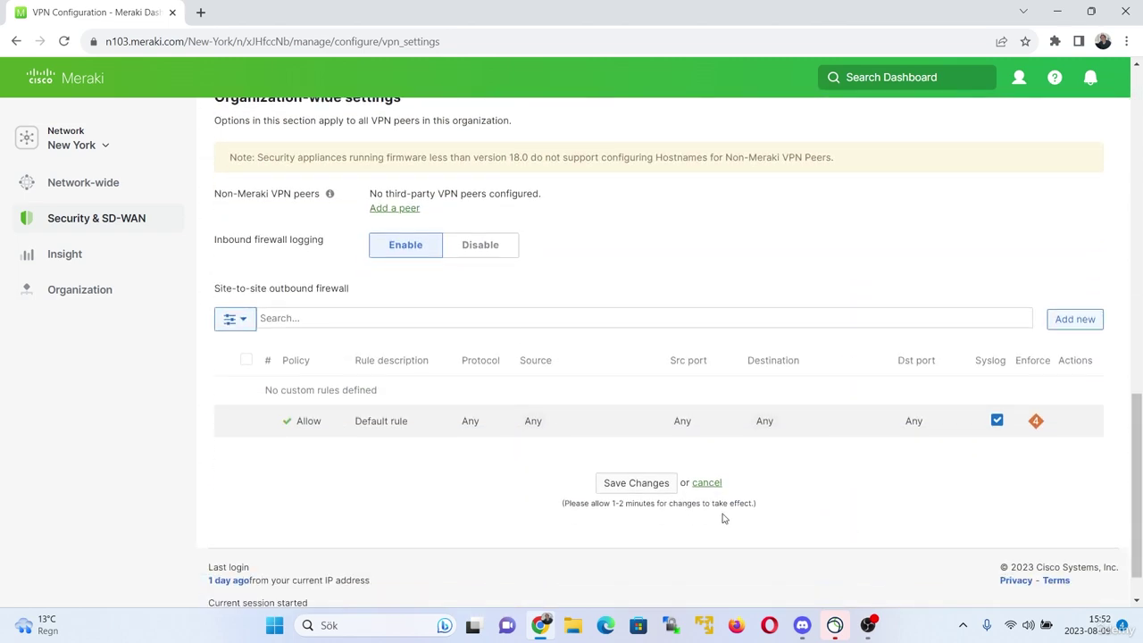
left_click(653, 484)
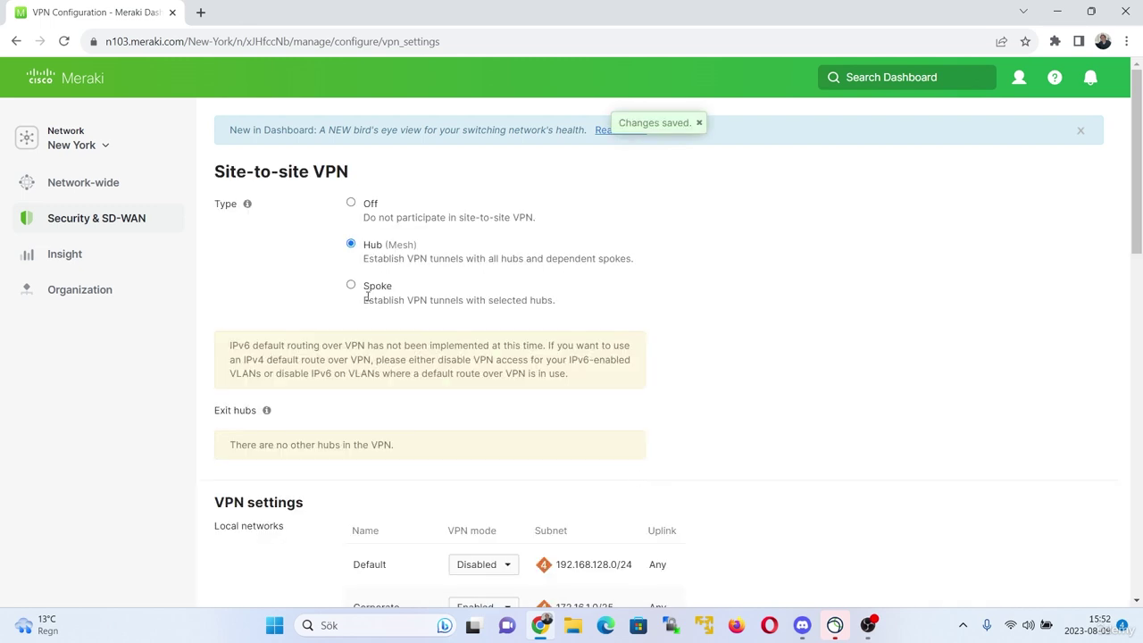
- Search the network list for "home" and switch to Home-Network's site-to-site VPN settings
left_click(96, 163)
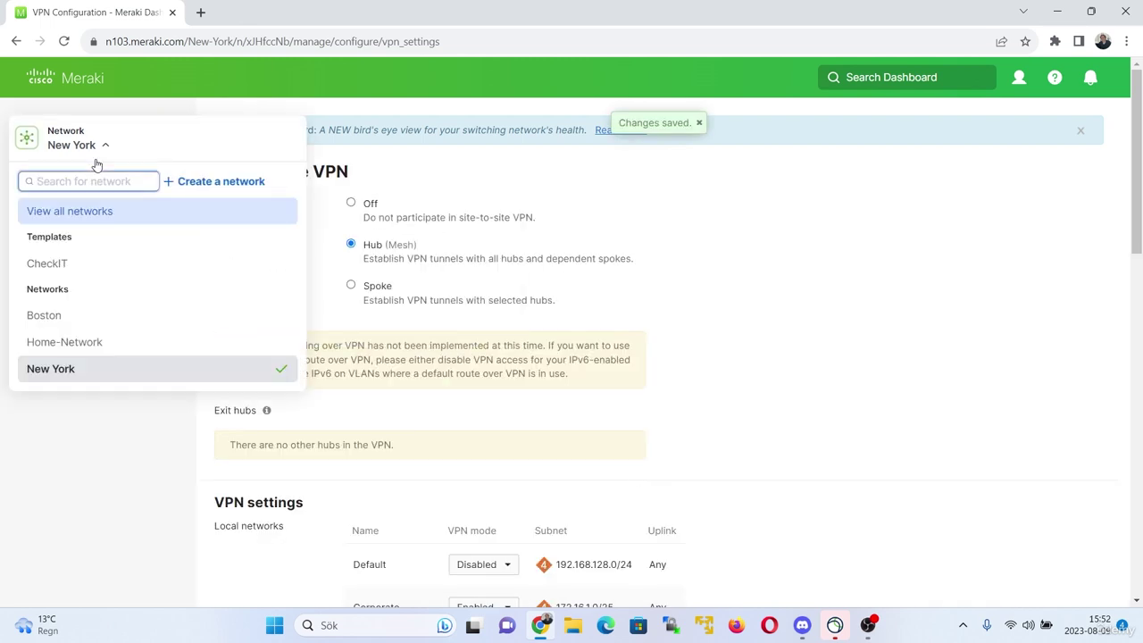
type("home")
key("Return")
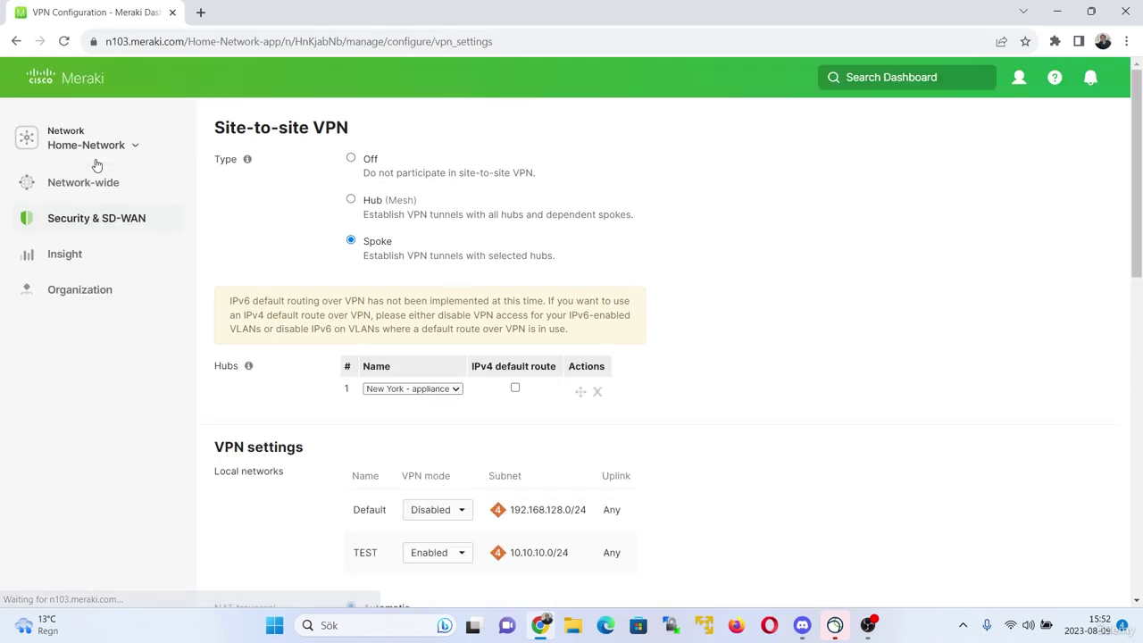
mouse_move(100, 182)
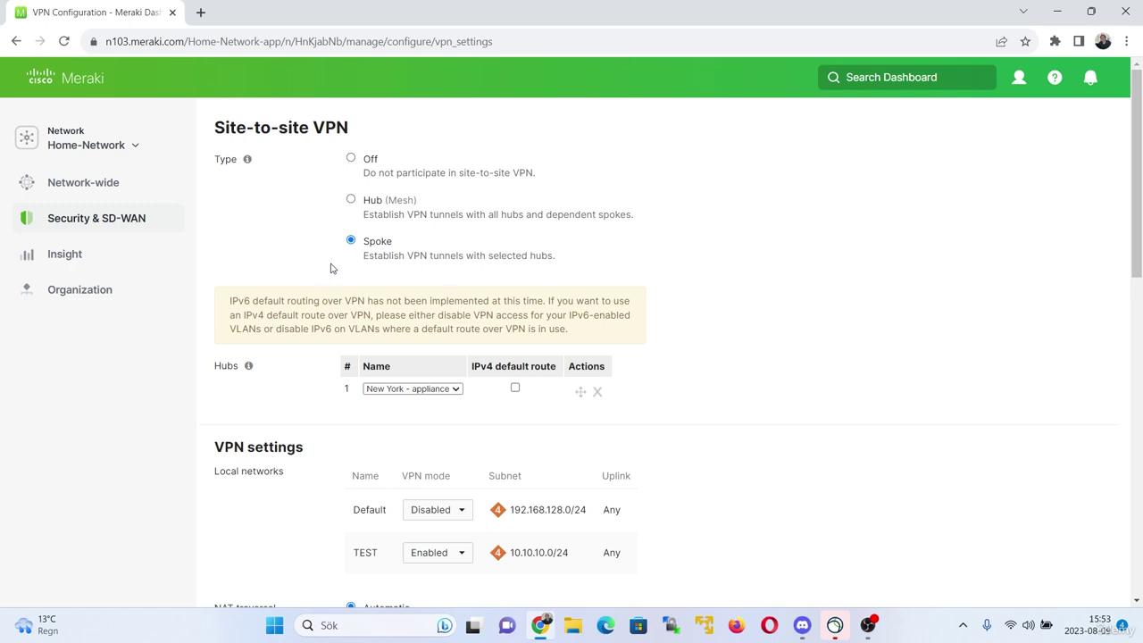
- Review Home-Network's hub, local network and NAT traversal settings, and save the site-to-site VPN configuration
scroll(668, 385, "down", 1)
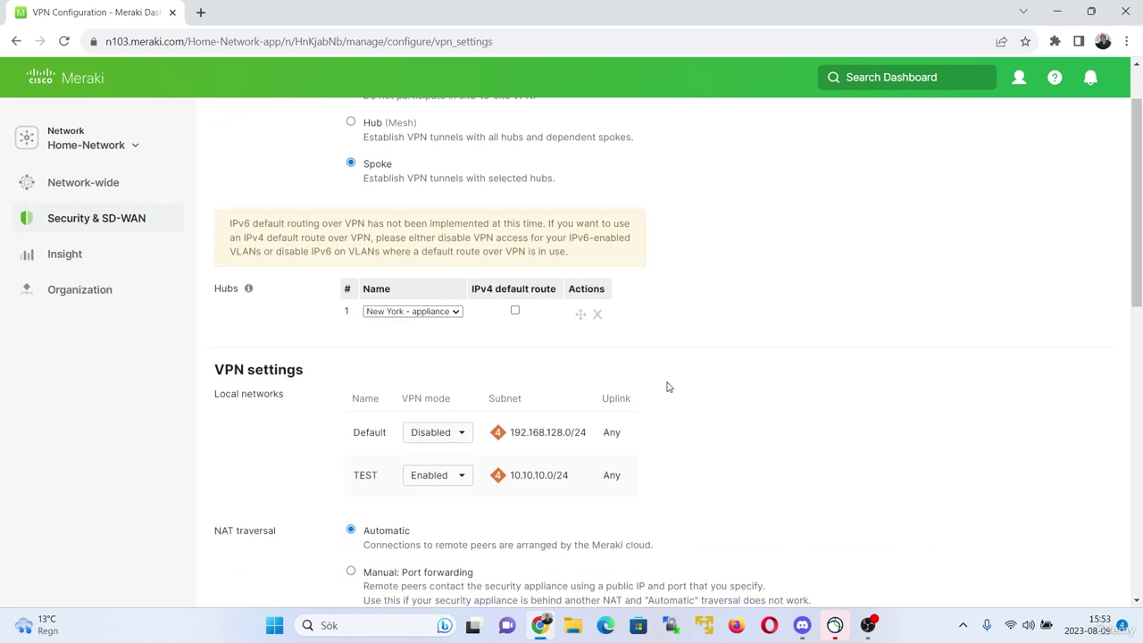
scroll(653, 378, "down", 1)
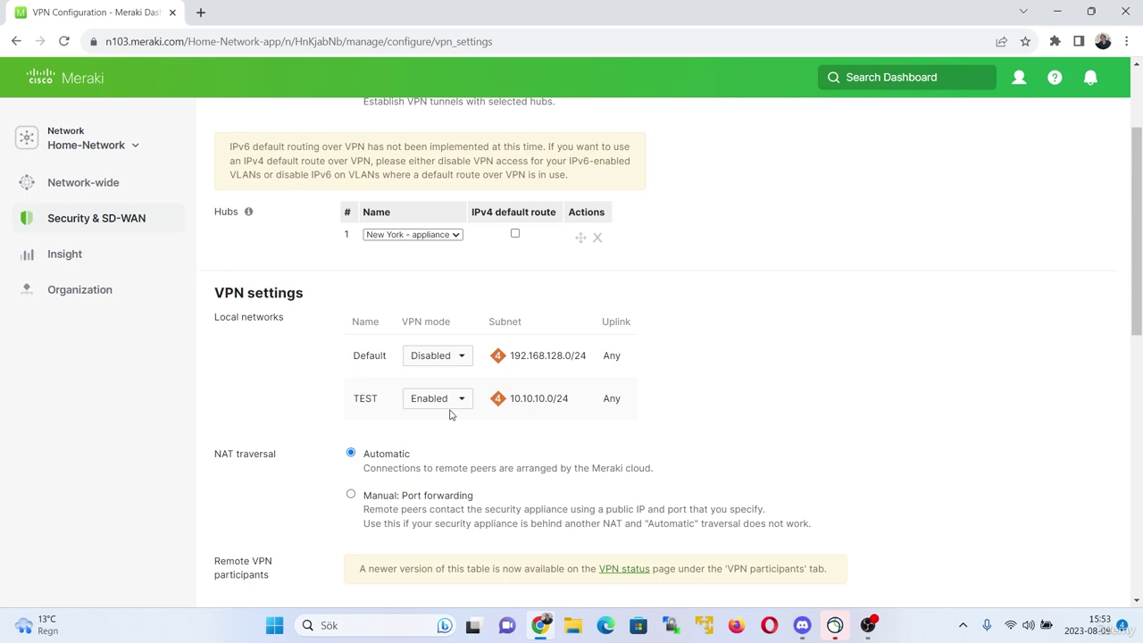
scroll(542, 420, "up", 2)
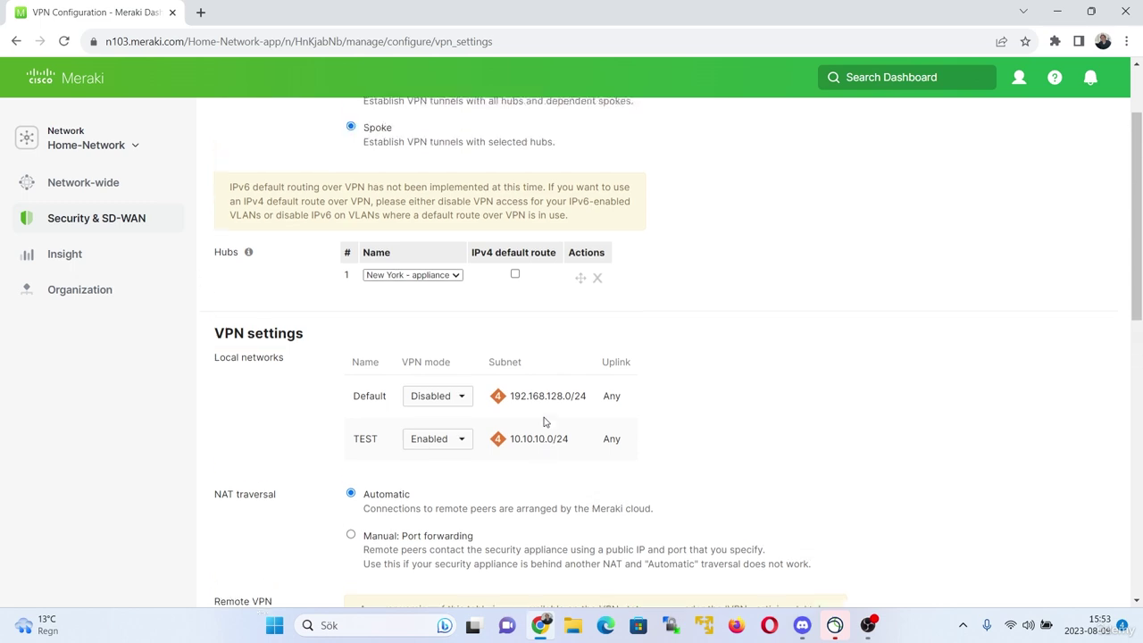
scroll(702, 409, "down", 4)
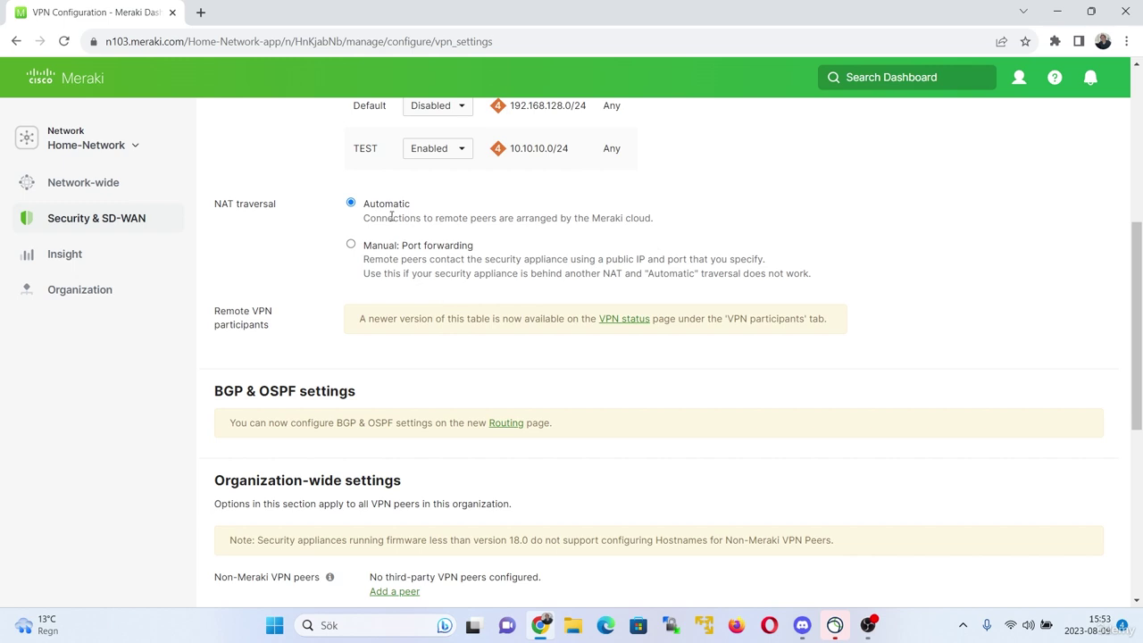
scroll(675, 376, "down", 1)
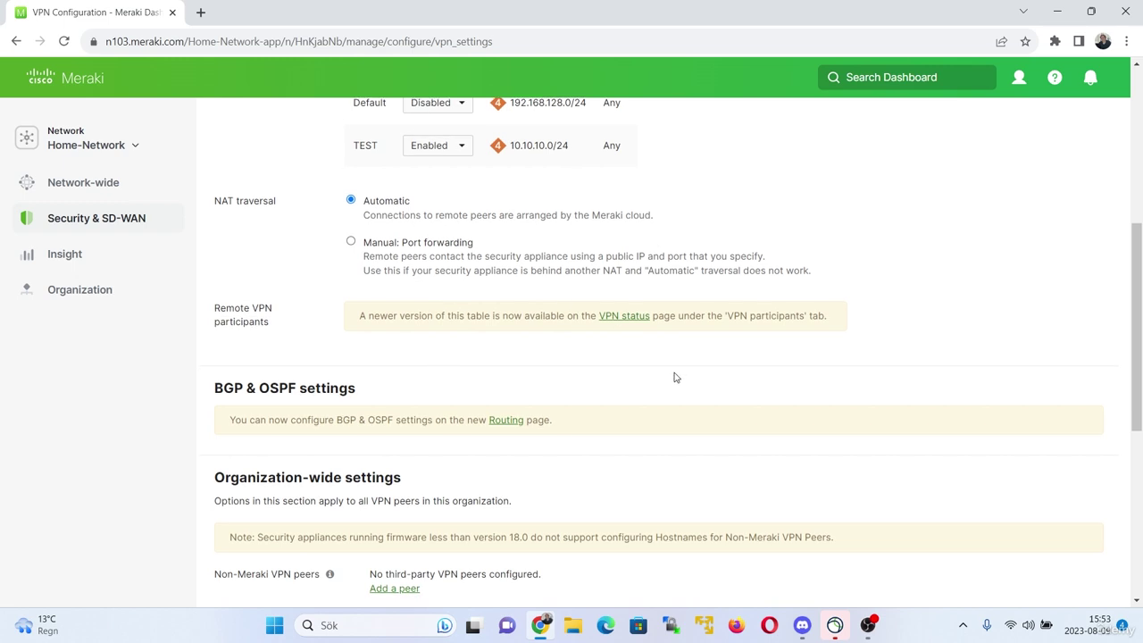
scroll(675, 377, "down", 1)
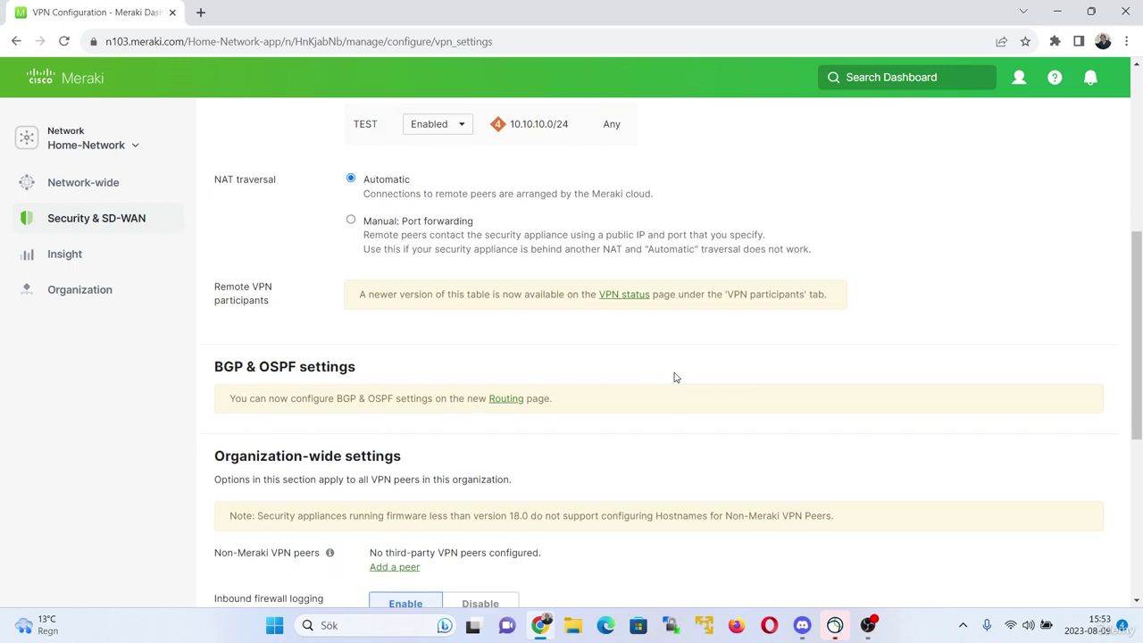
scroll(675, 377, "down", 5)
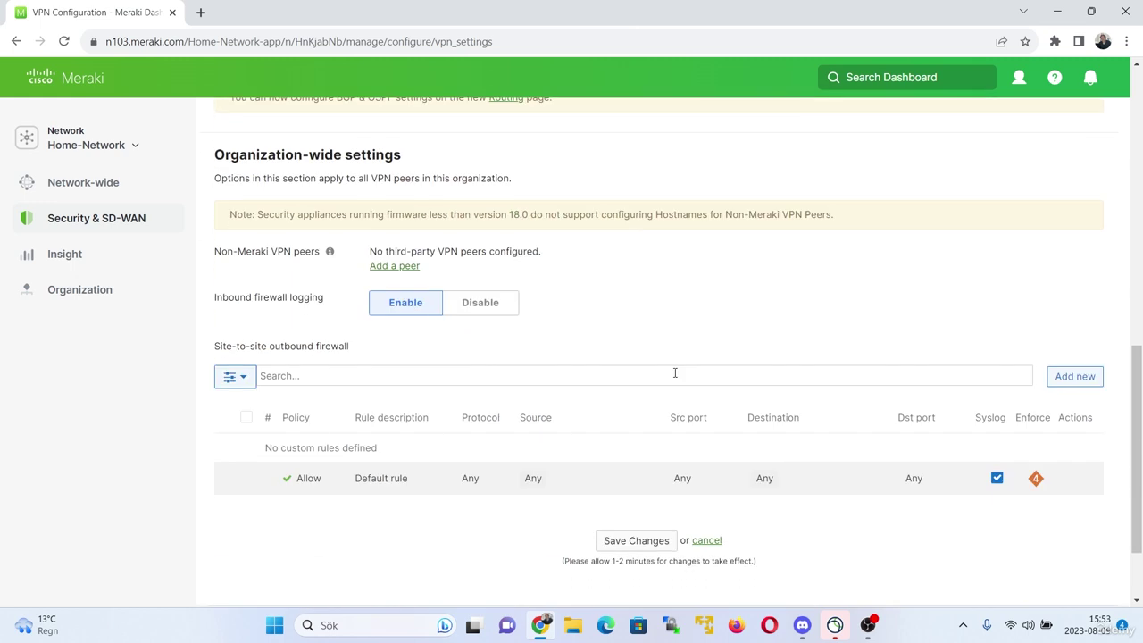
left_click(629, 461)
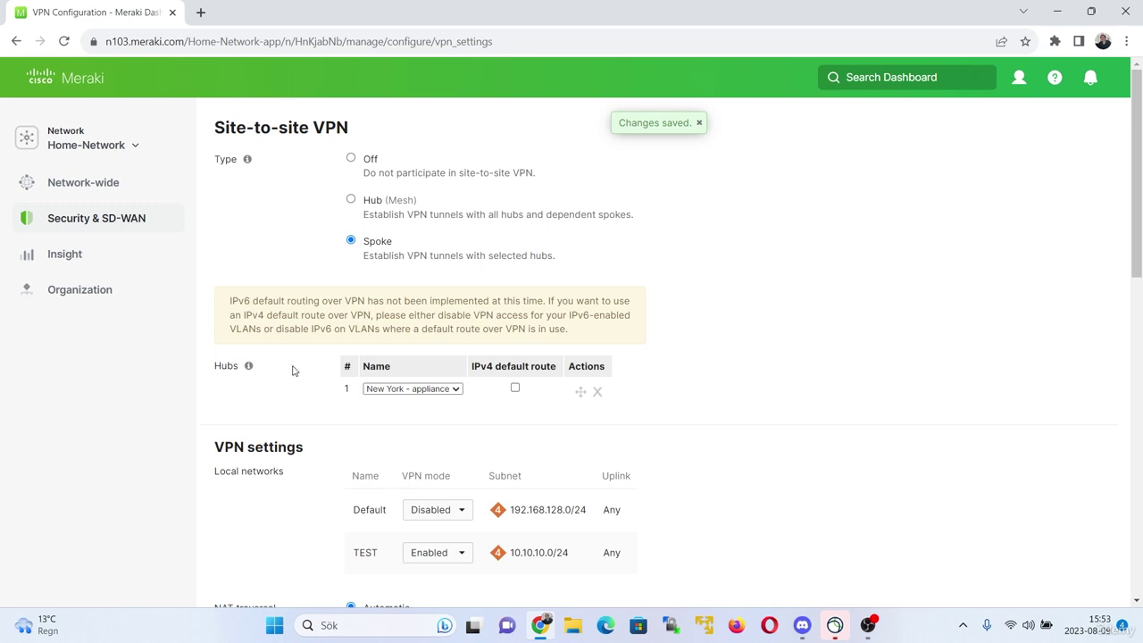
- Open the VPN status page for Home-Network and show its exported subnets
mouse_move(123, 224)
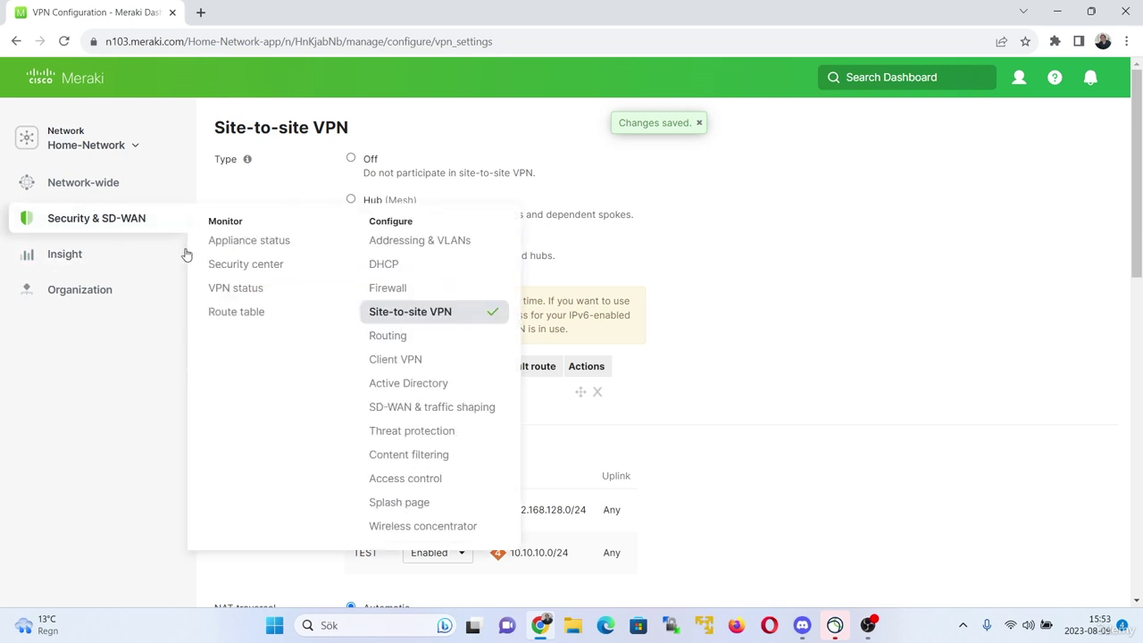
left_click(215, 286)
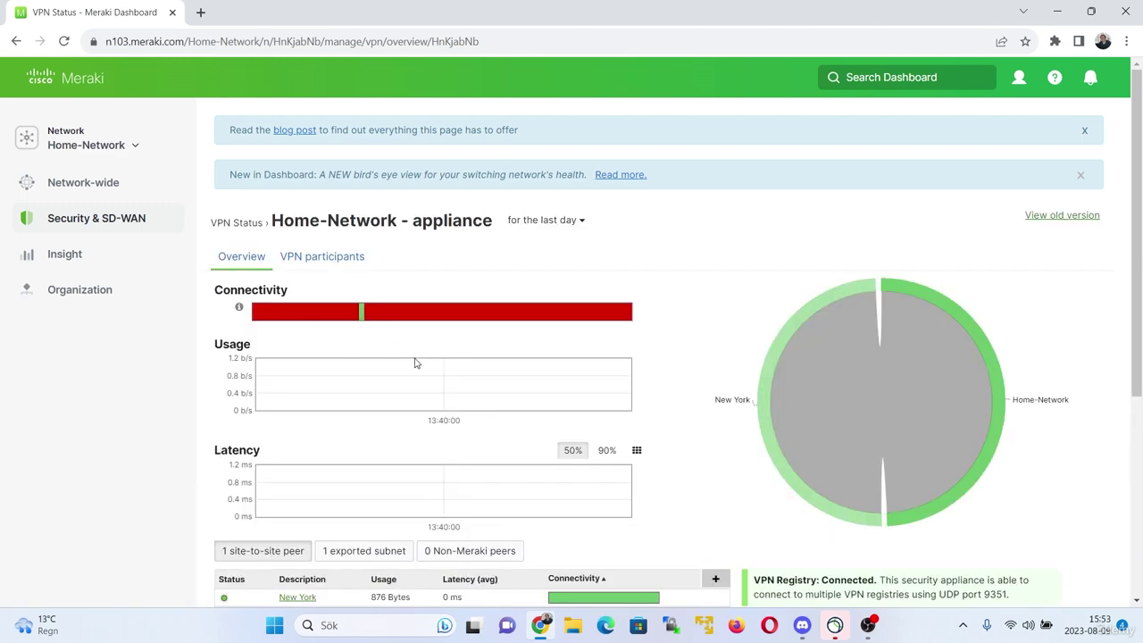
scroll(416, 363, "down", 3)
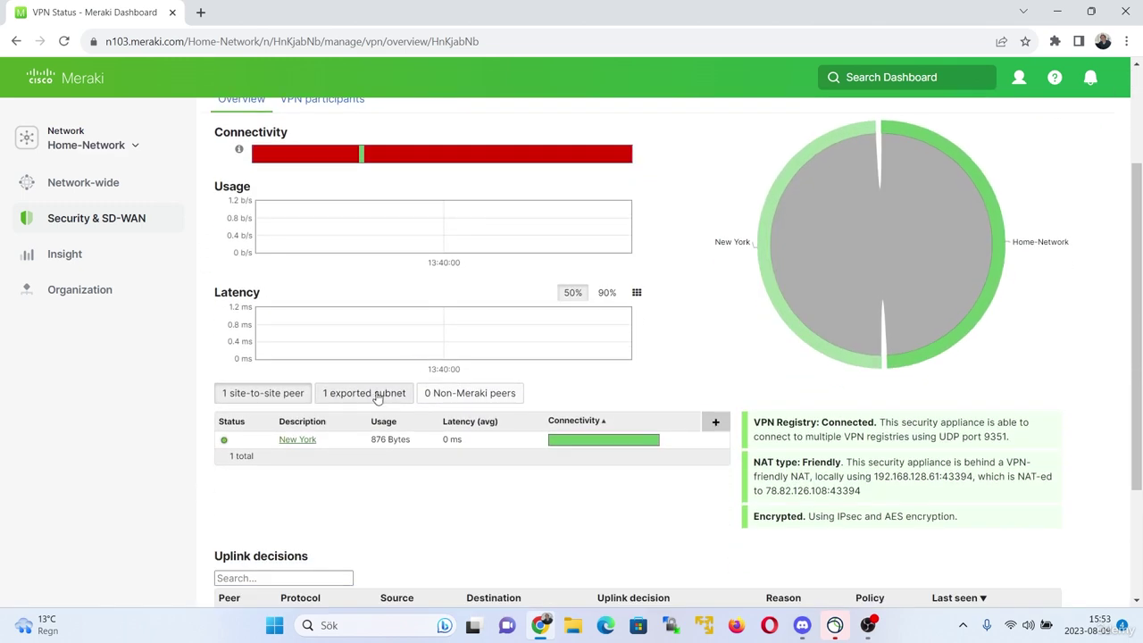
left_click(378, 397)
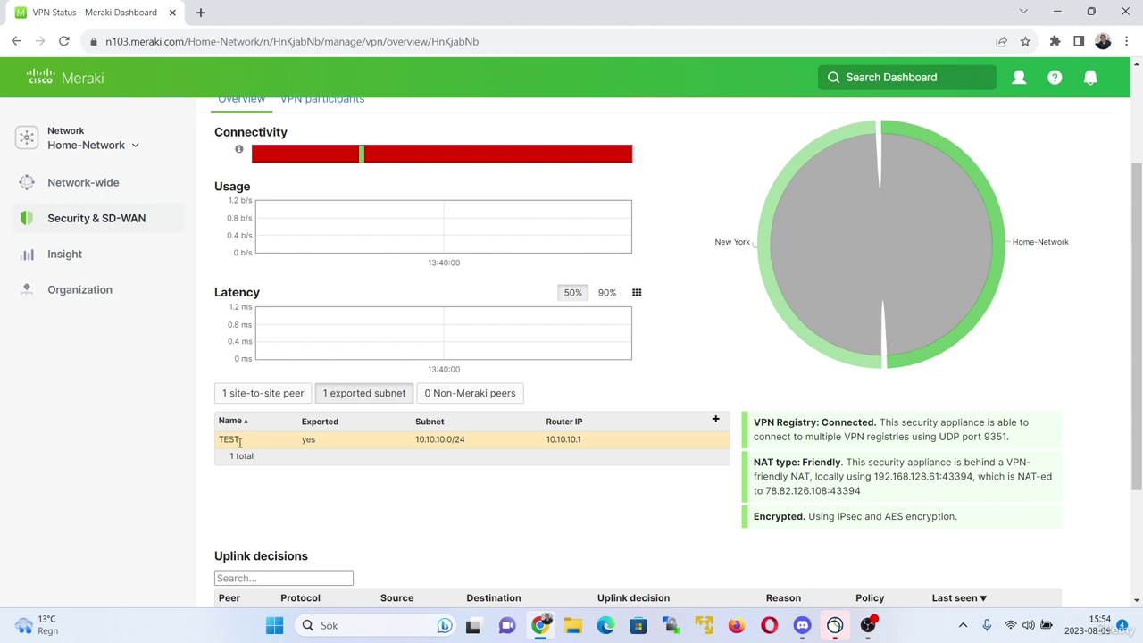
- Return to Home-Network's site-to-site VPN settings and check which local networks take part in the VPN
mouse_move(115, 238)
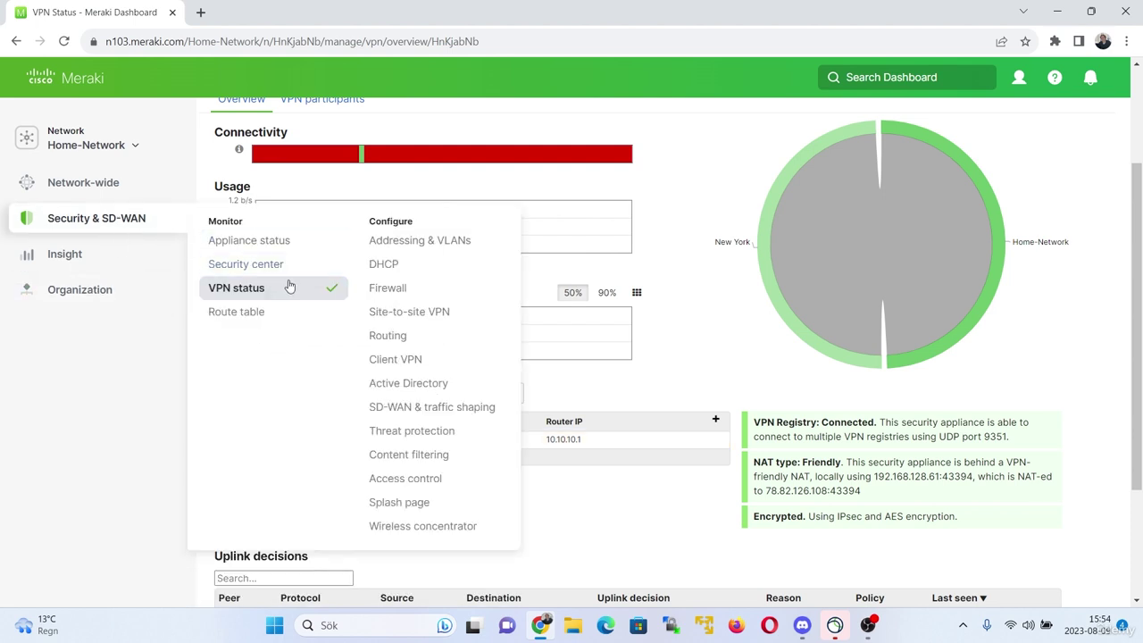
left_click(501, 320)
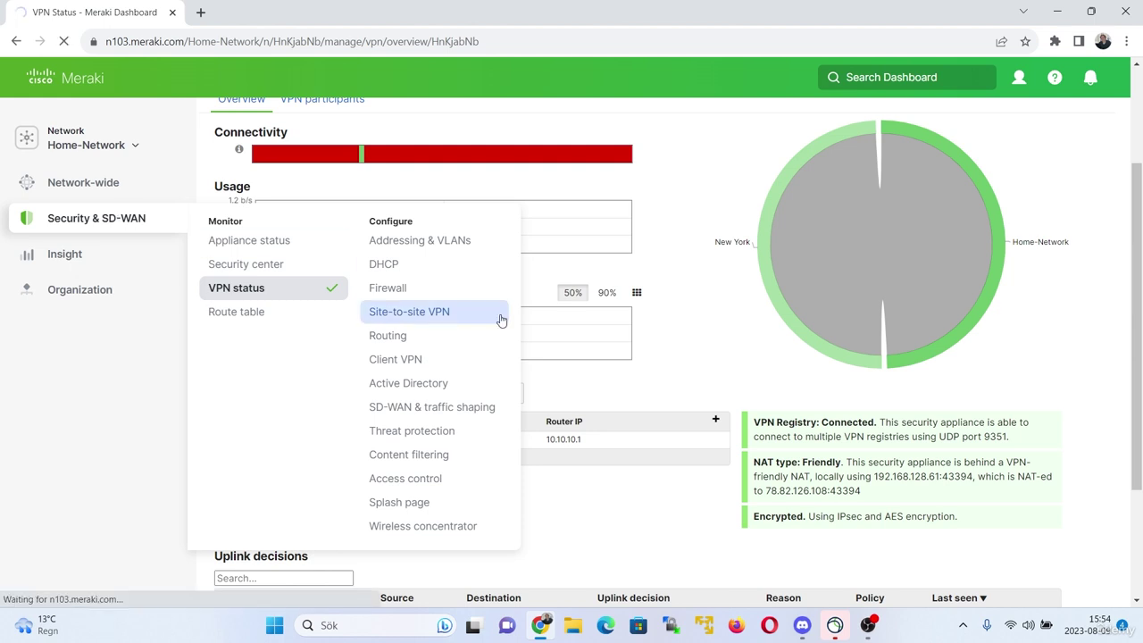
scroll(744, 382, "down", 1)
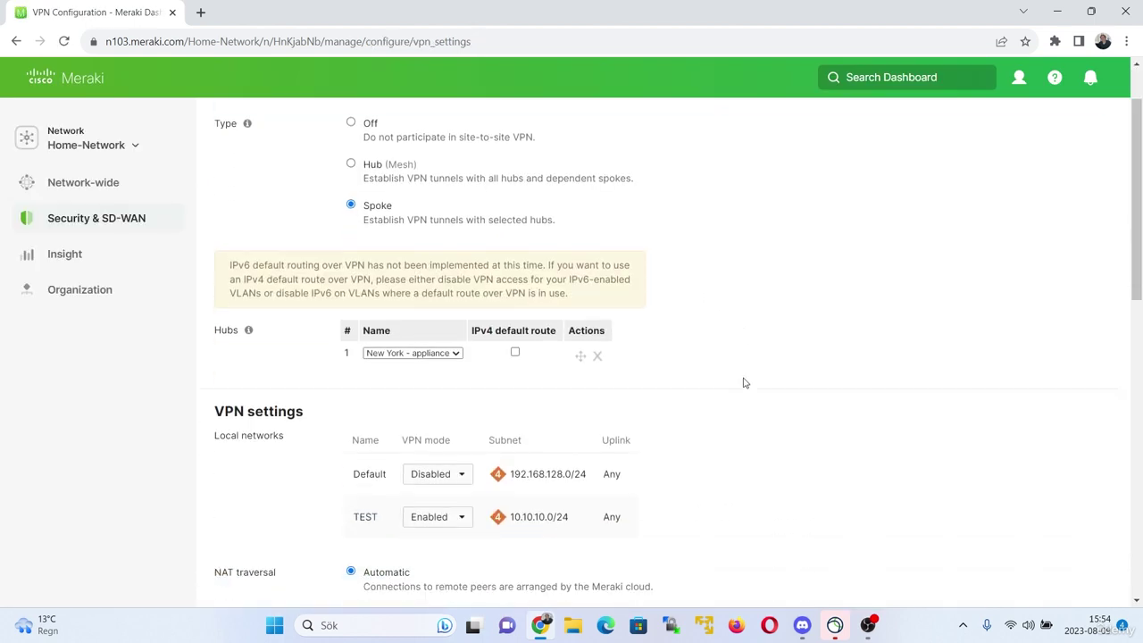
scroll(743, 383, "down", 1)
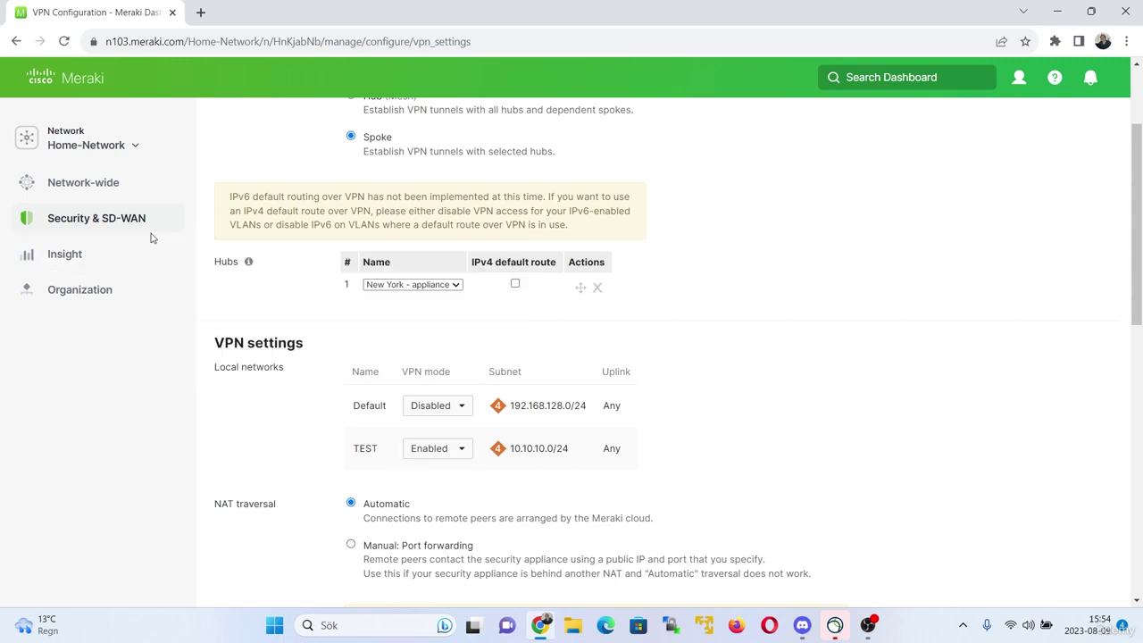
- Reopen Home-Network's VPN status and inspect the exported subnets, followed by the site-to-site peers
mouse_move(140, 222)
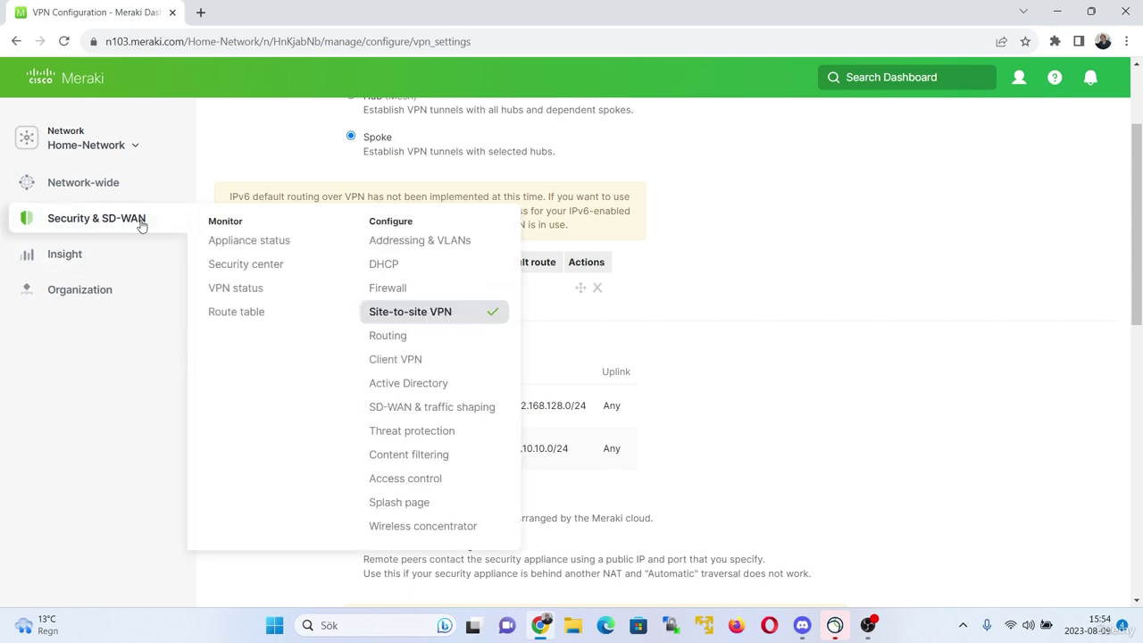
left_click(237, 301)
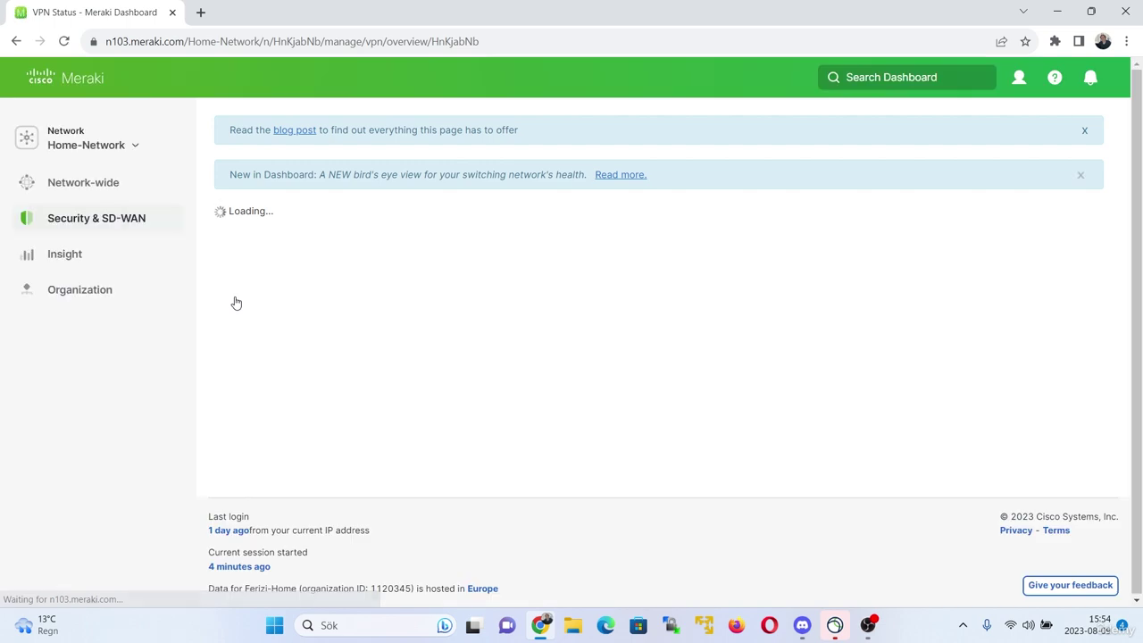
scroll(412, 391, "down", 2)
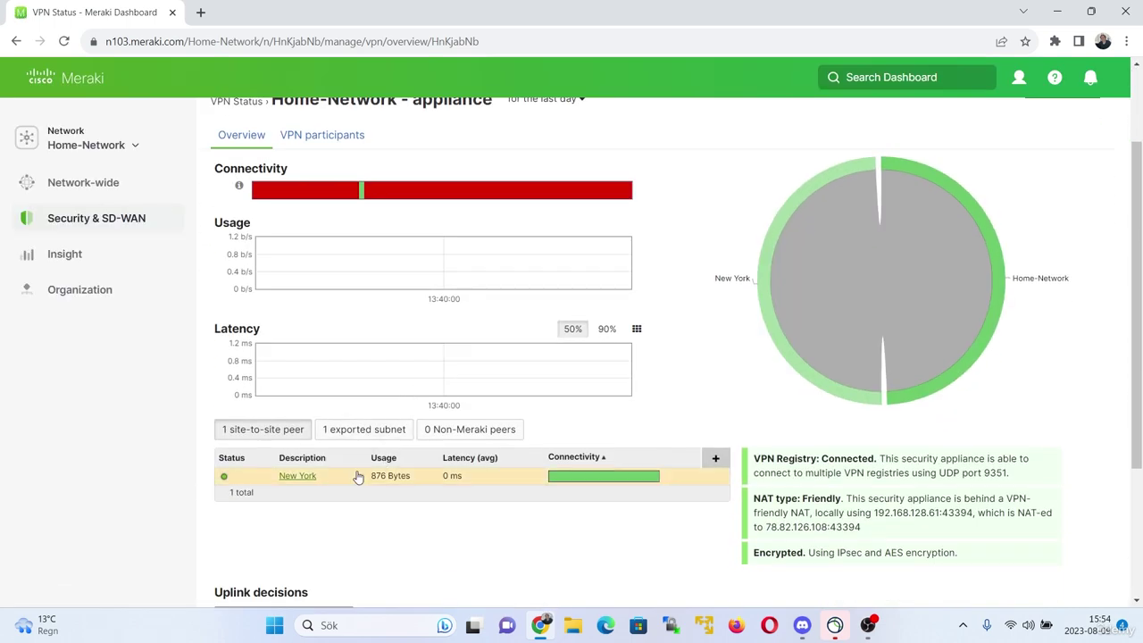
left_click(385, 432)
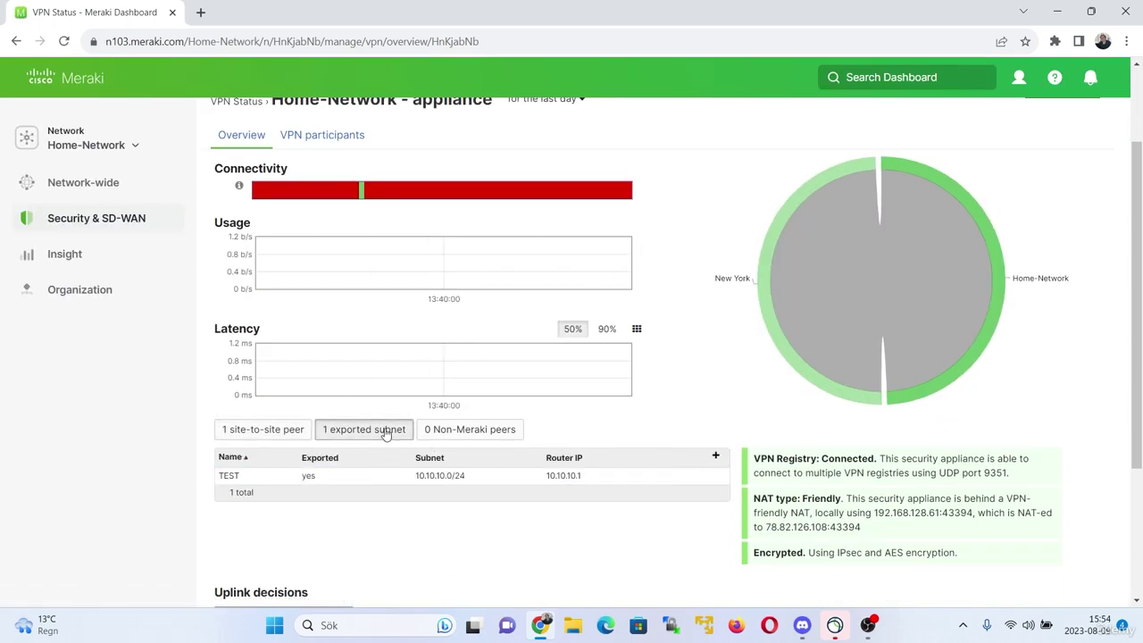
left_click(284, 432)
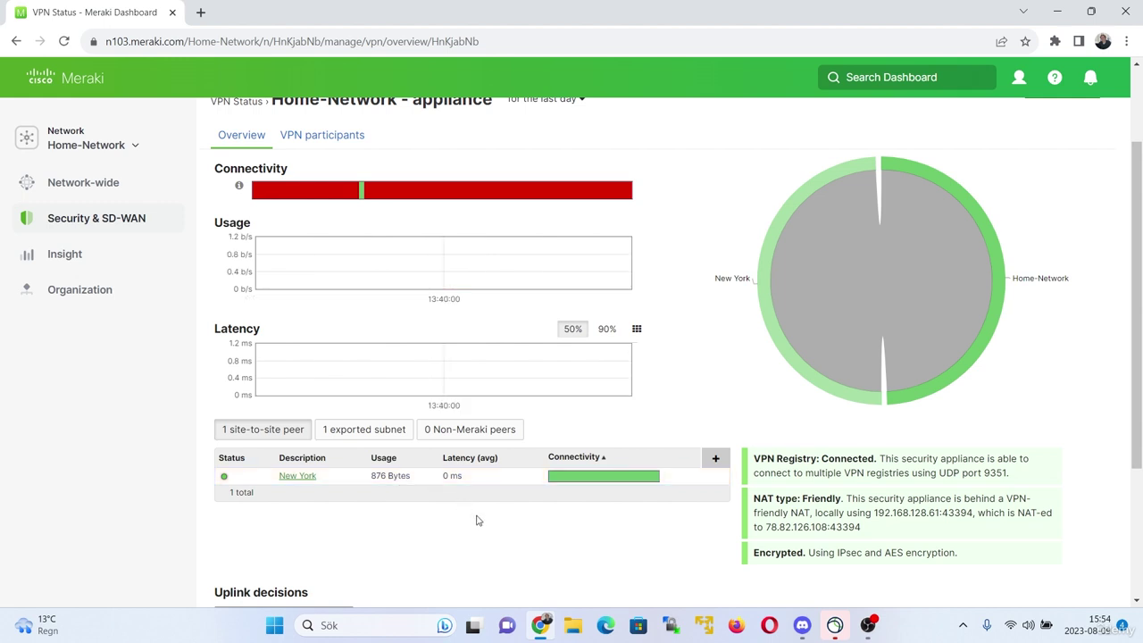
- Examine the appliance's connectivity history and the available time ranges, leaving the reporting period at the last day
scroll(370, 234, "up", 2)
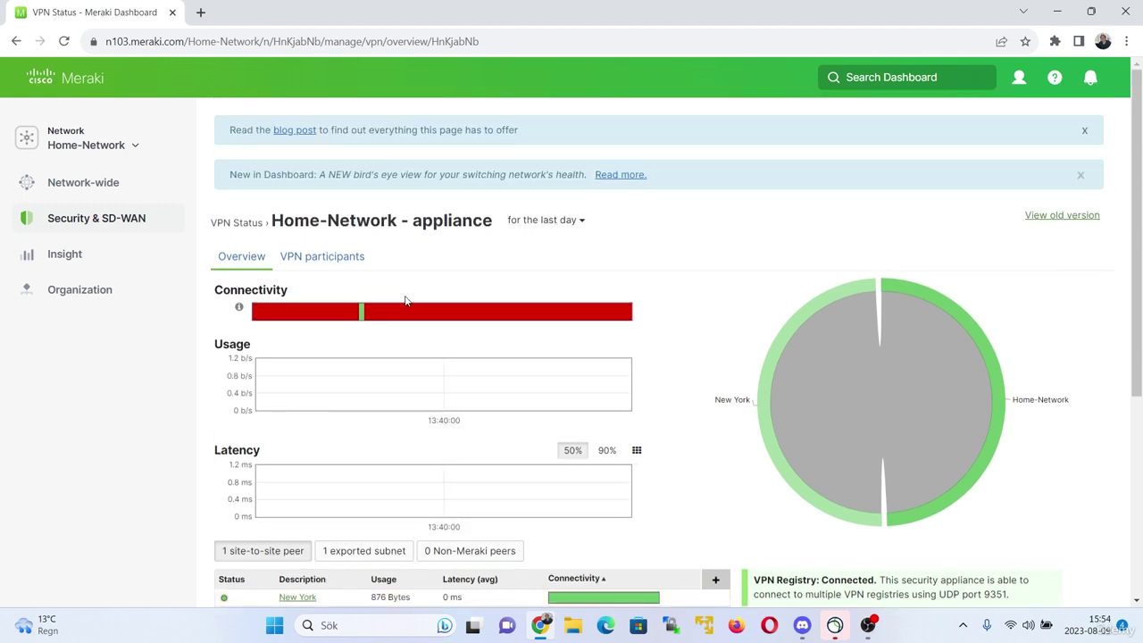
mouse_move(317, 317)
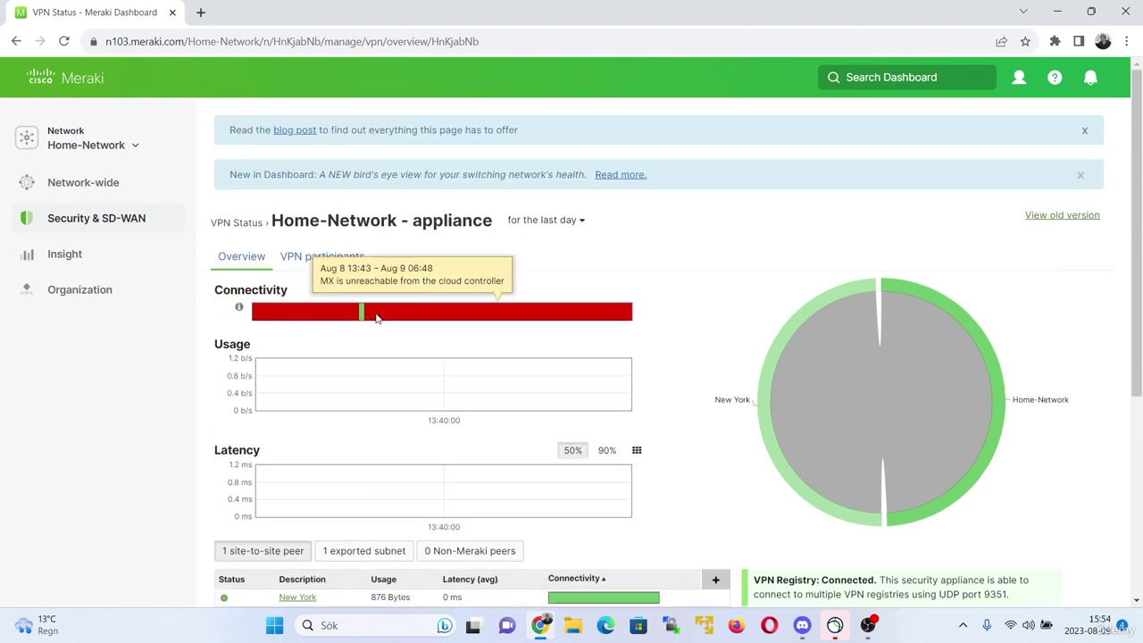
mouse_move(392, 313)
left_click(536, 220)
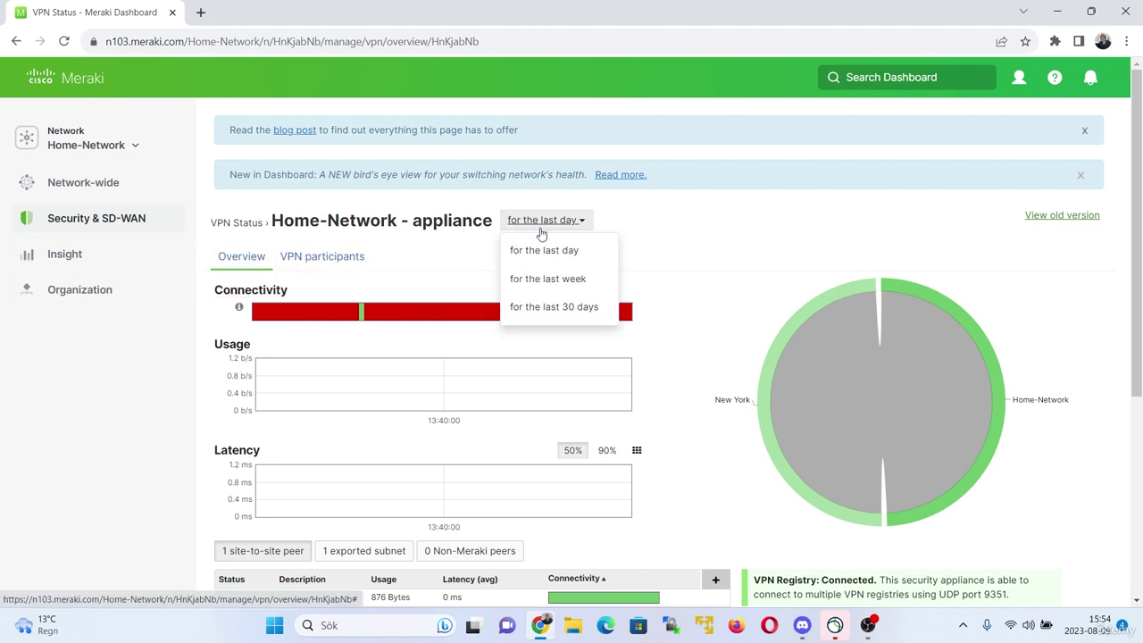
left_click(457, 280)
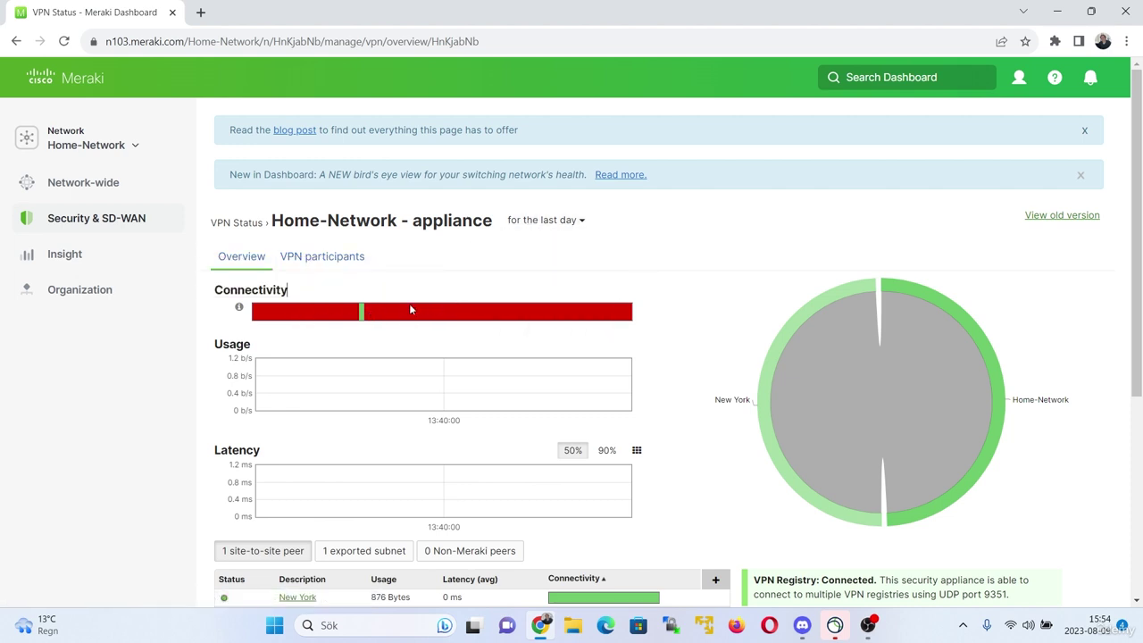
mouse_move(413, 272)
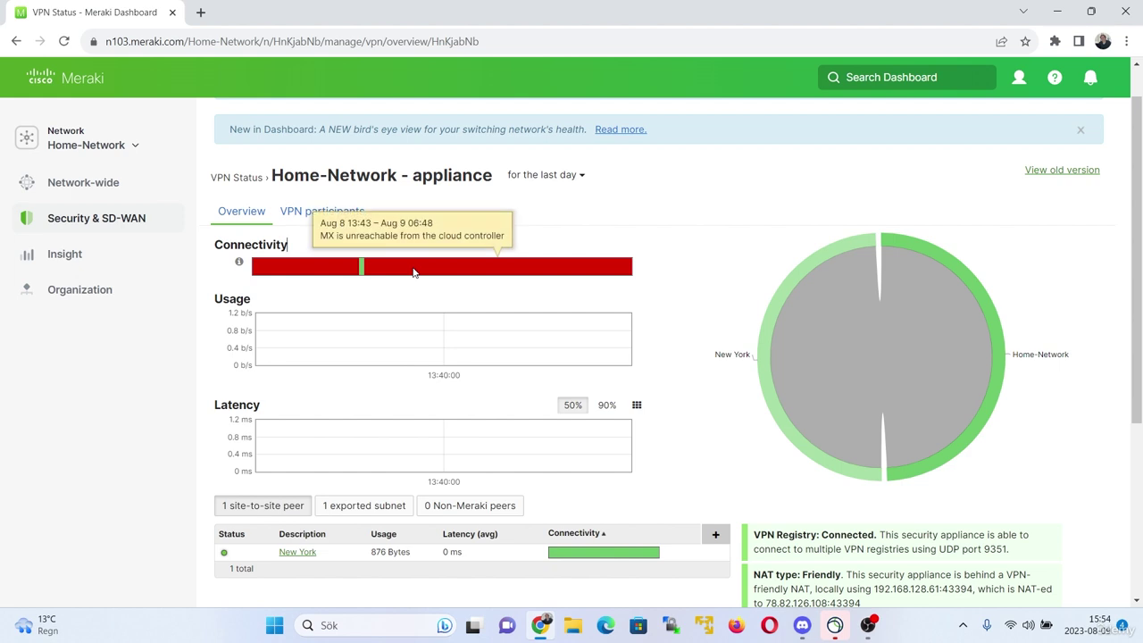
- Review Home-Network's VPN status details: site-to-site peers, VPN registry, NAT type, encryption, uplink decisions, usage and latency
scroll(414, 272, "down", 2)
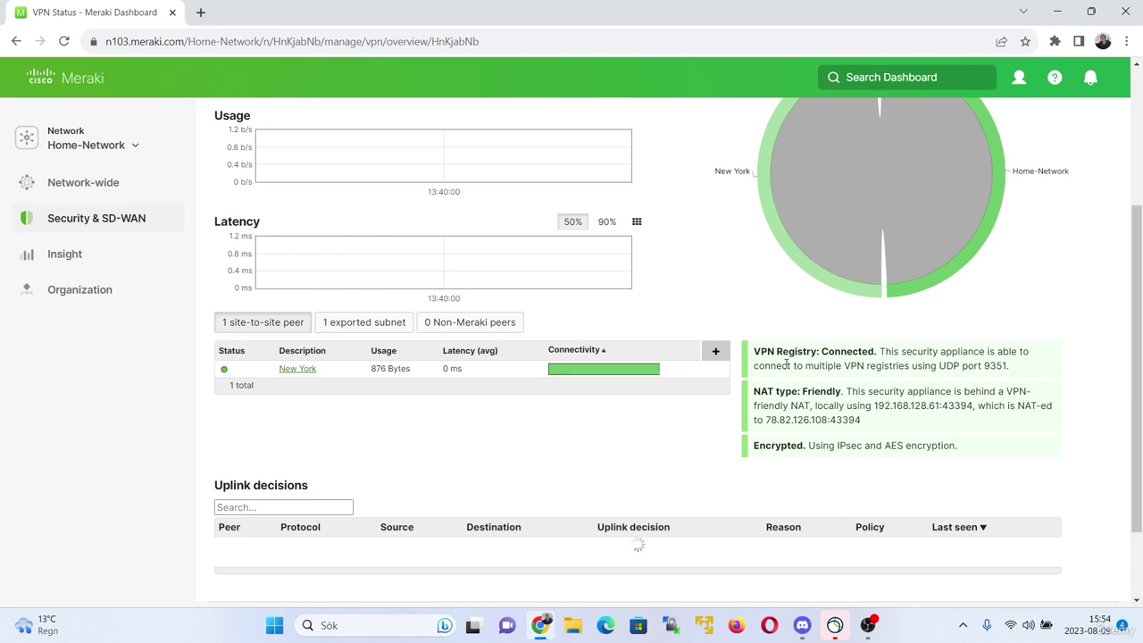
scroll(790, 358, "up", 2)
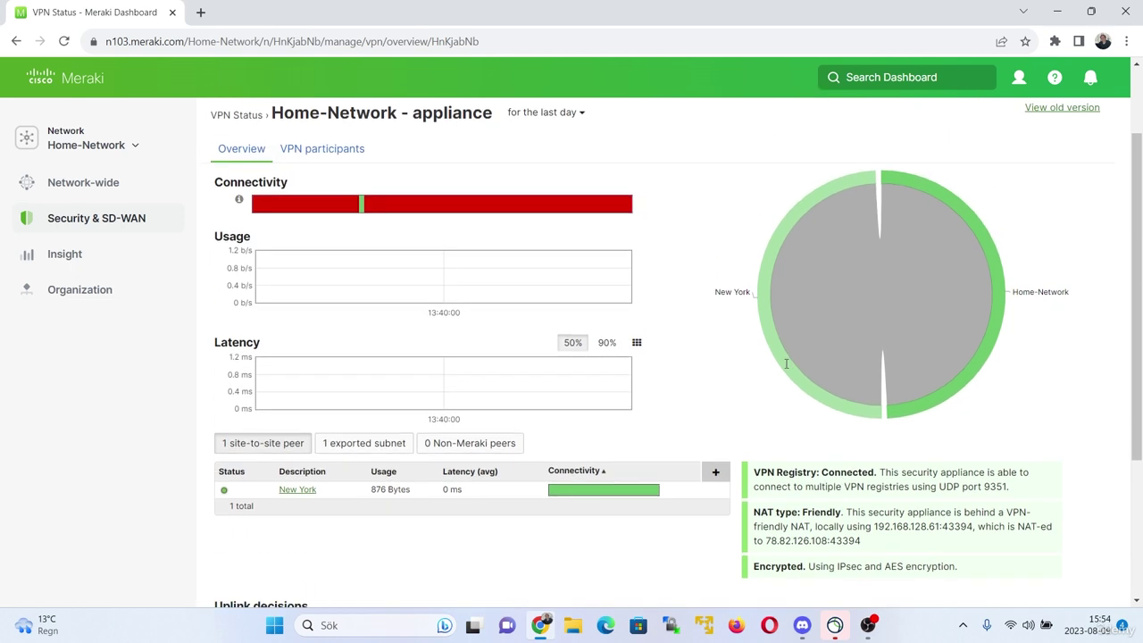
scroll(786, 363, "down", 1)
scroll(786, 364, "up", 1)
scroll(786, 363, "down", 1)
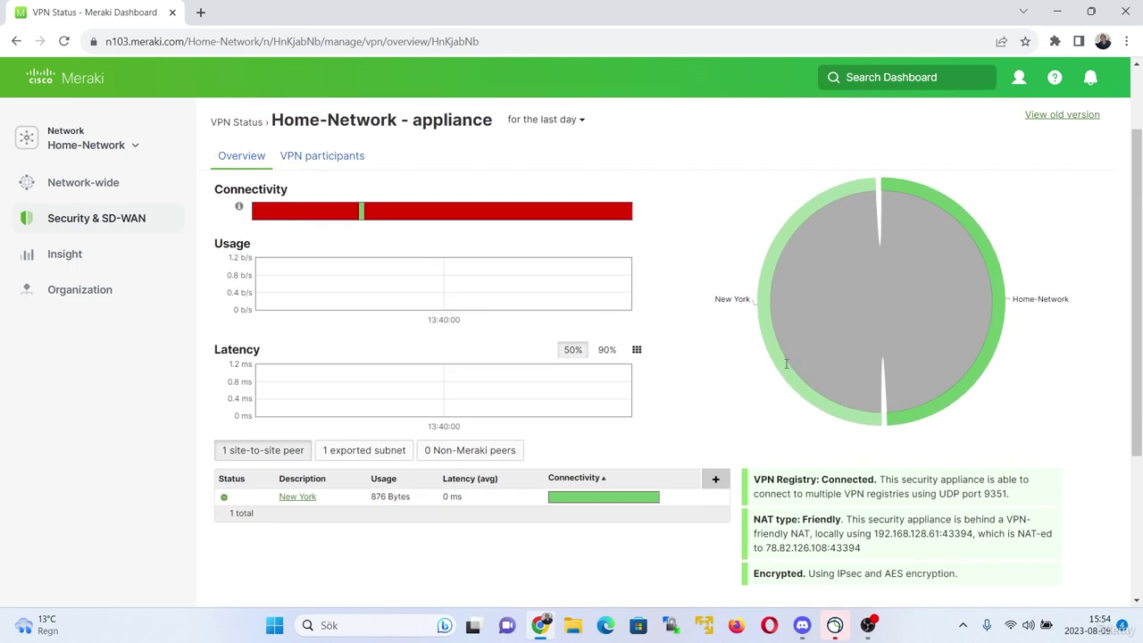
scroll(786, 363, "down", 1)
scroll(786, 363, "up", 2)
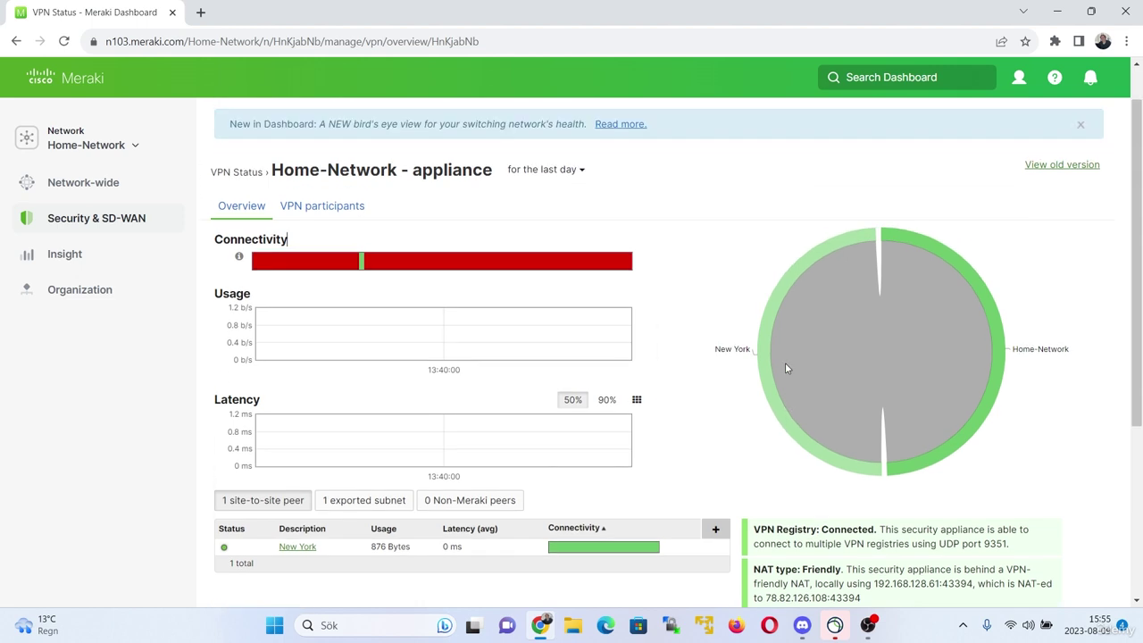
- Open Home-Network's route table, inspect the New York corporate VPN route and copy its subnet 172.16.1.0/25
mouse_move(145, 229)
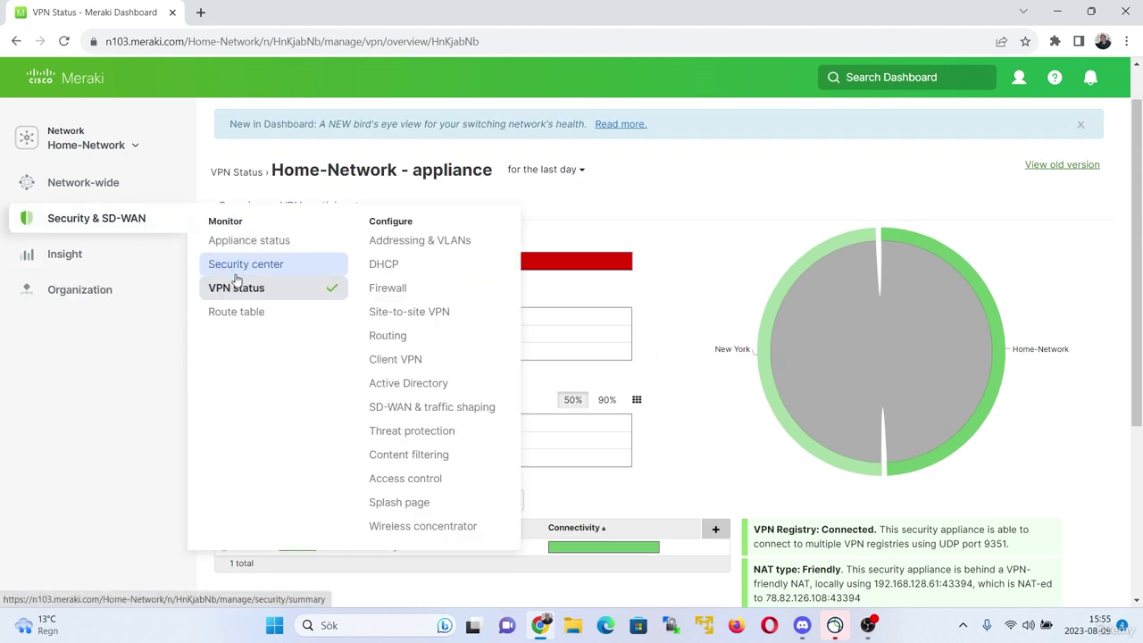
left_click(249, 314)
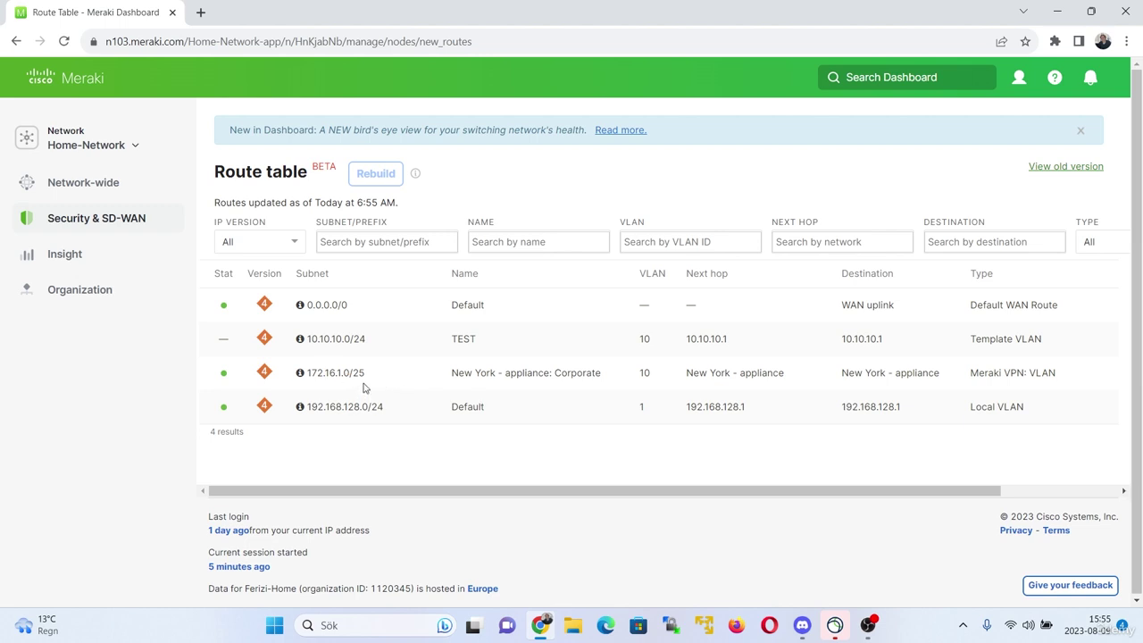
double_click(465, 374)
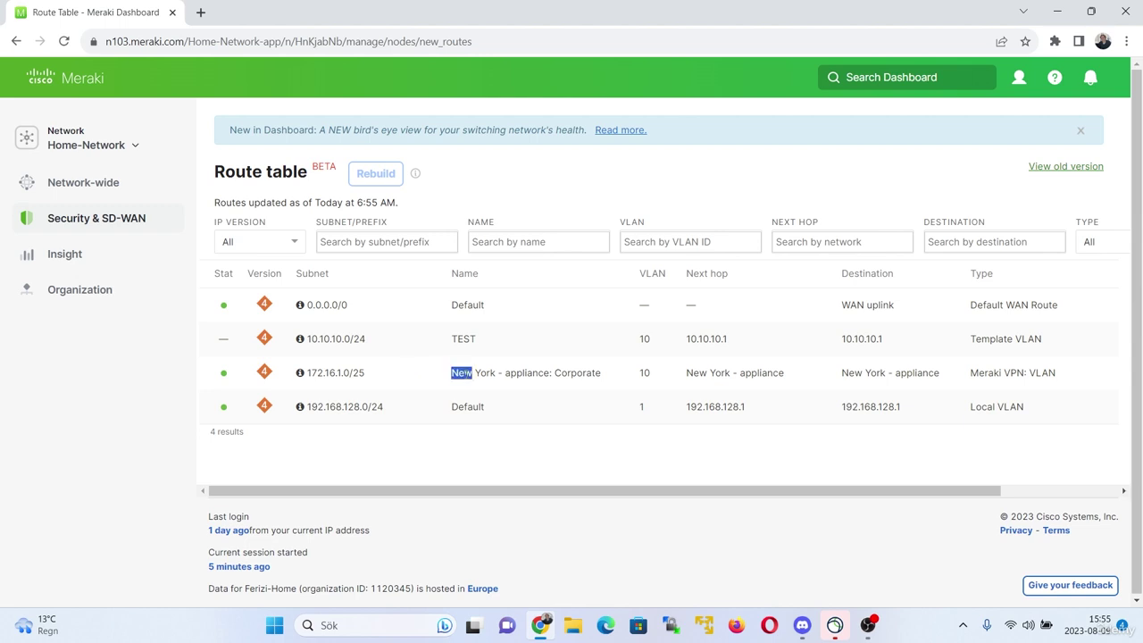
left_click(616, 454)
left_click_drag(905, 491, 1012, 494)
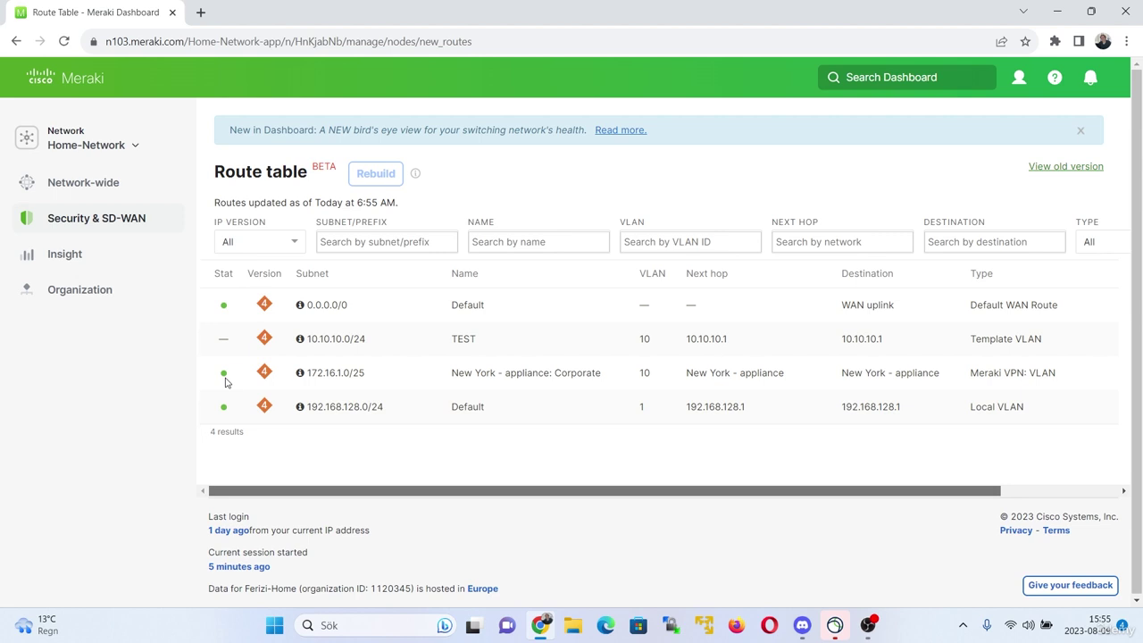
triple_click(335, 374)
key("ctrl+c")
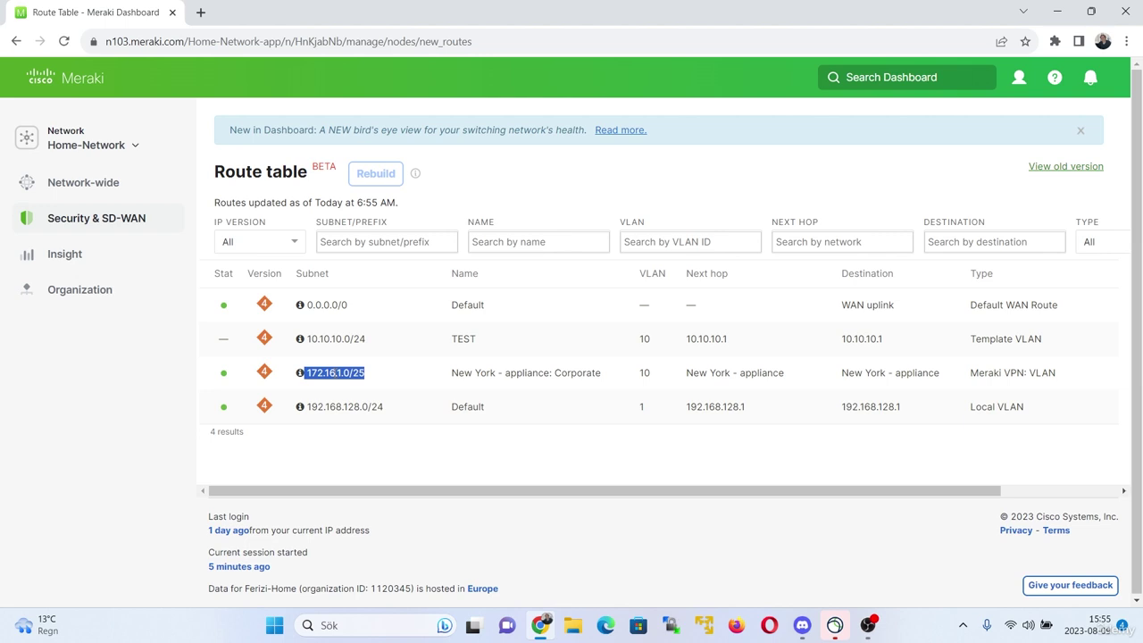
- Open the Home-Network appliance's live tools and ping 172.16.1.1 from the default source IP address
mouse_move(128, 220)
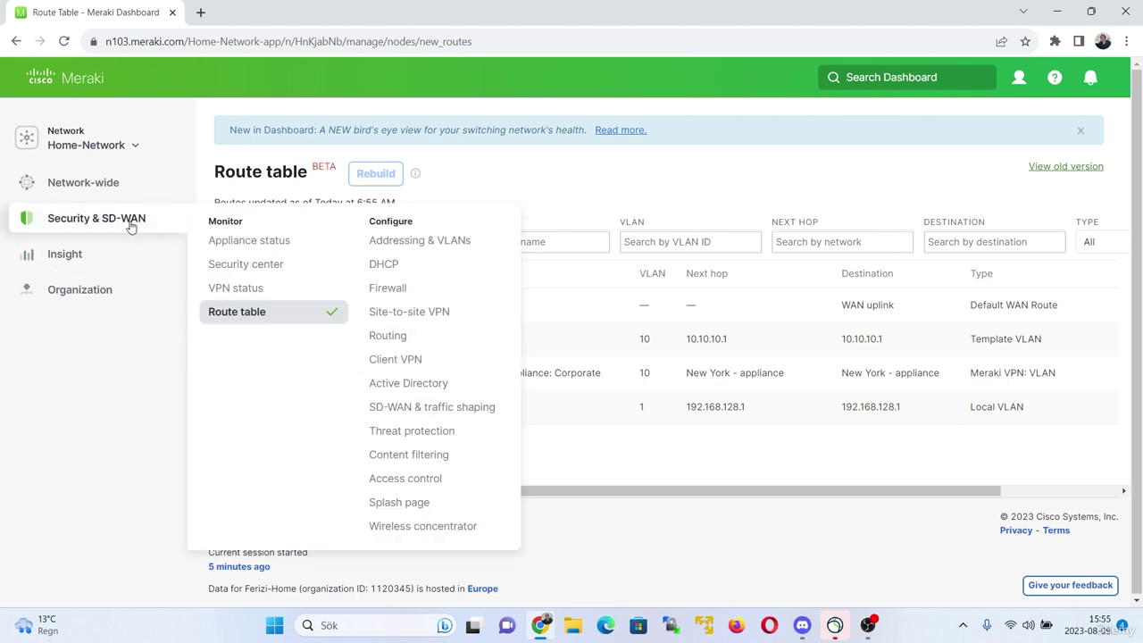
left_click(235, 247)
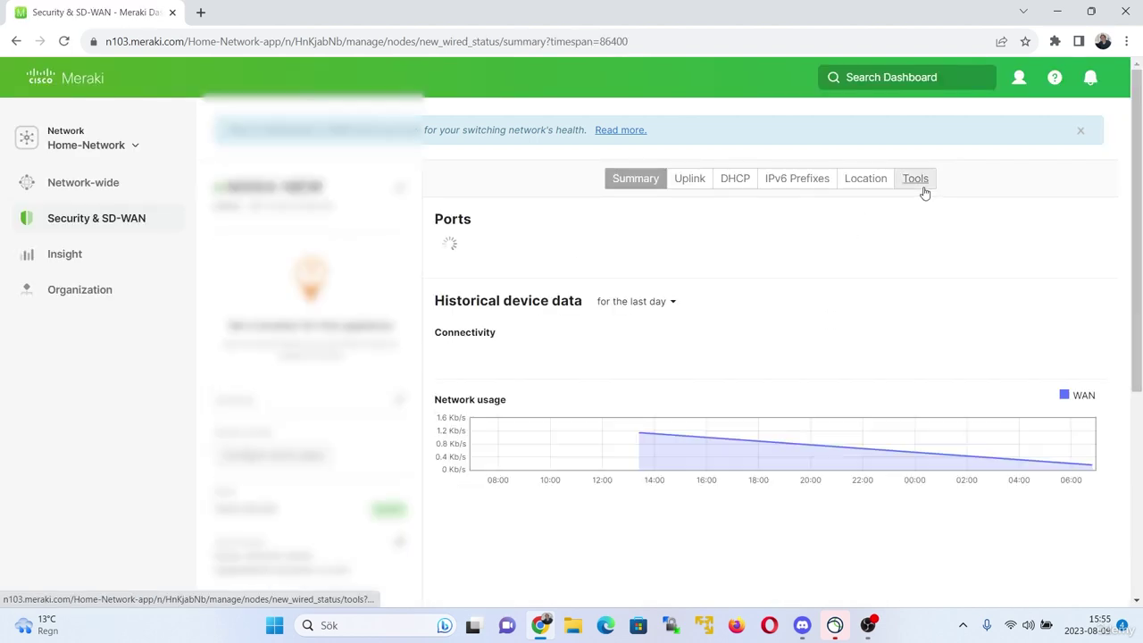
left_click(923, 189)
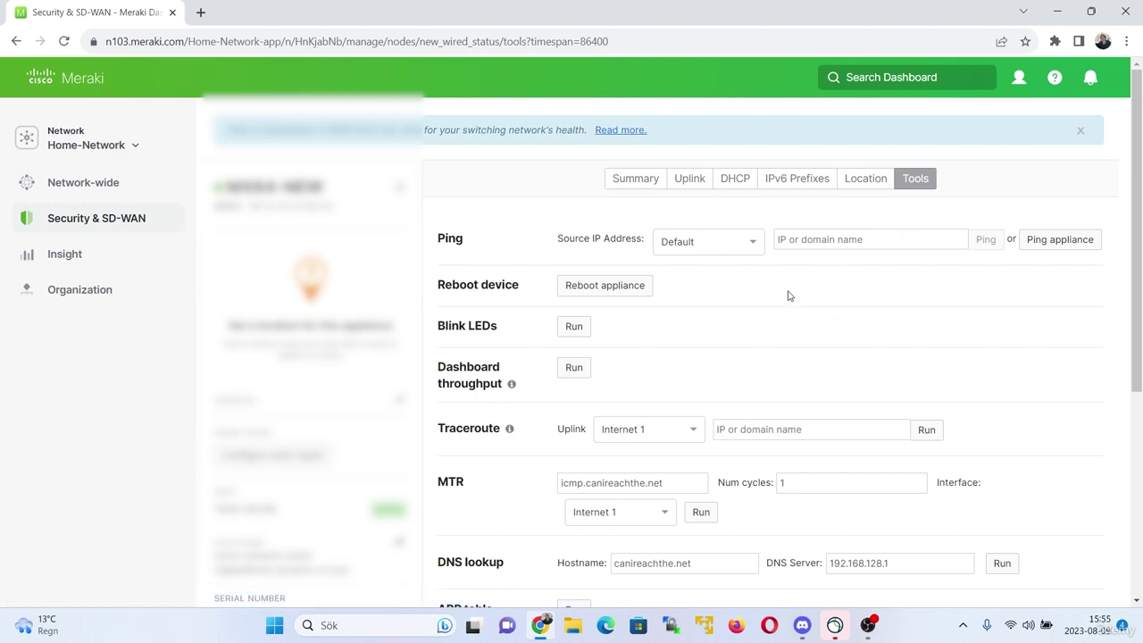
left_click(834, 243)
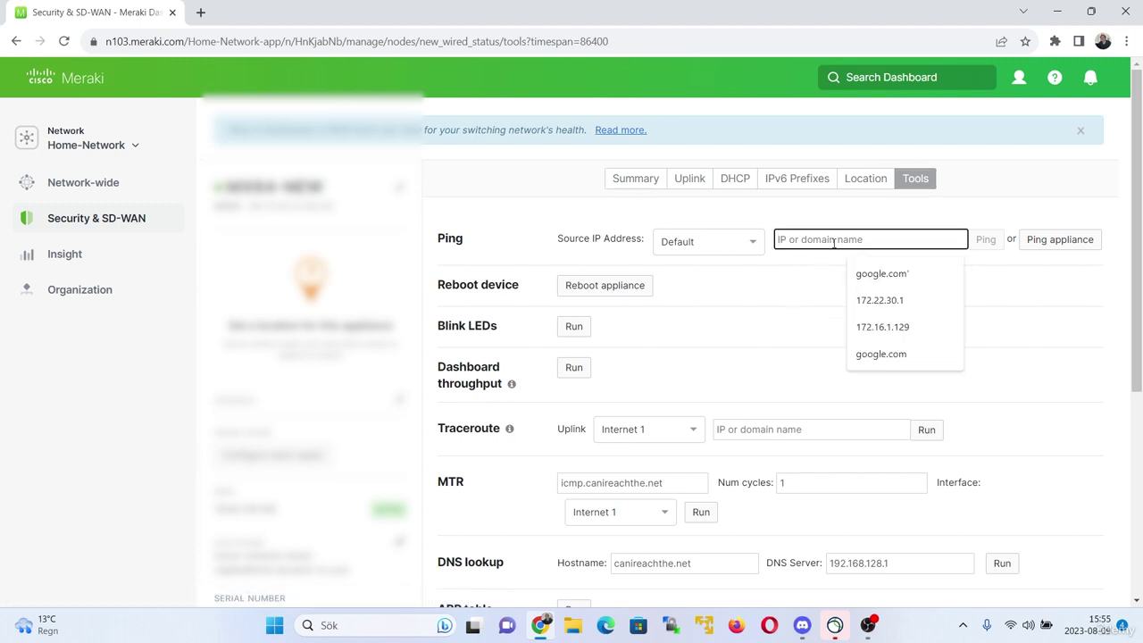
key("ctrl+v")
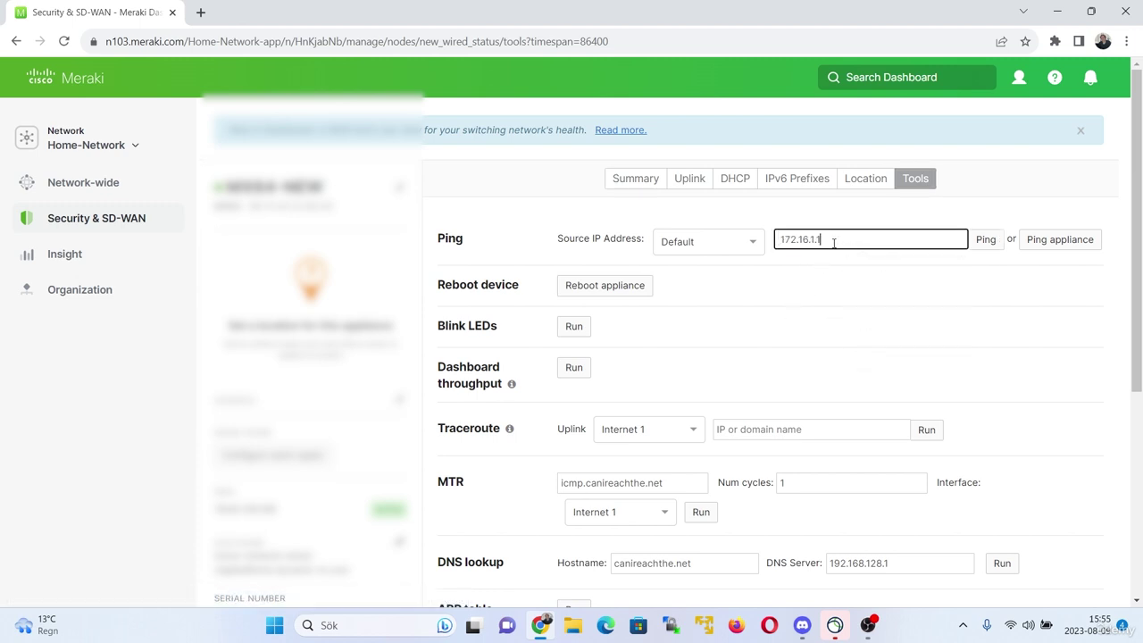
key("Return")
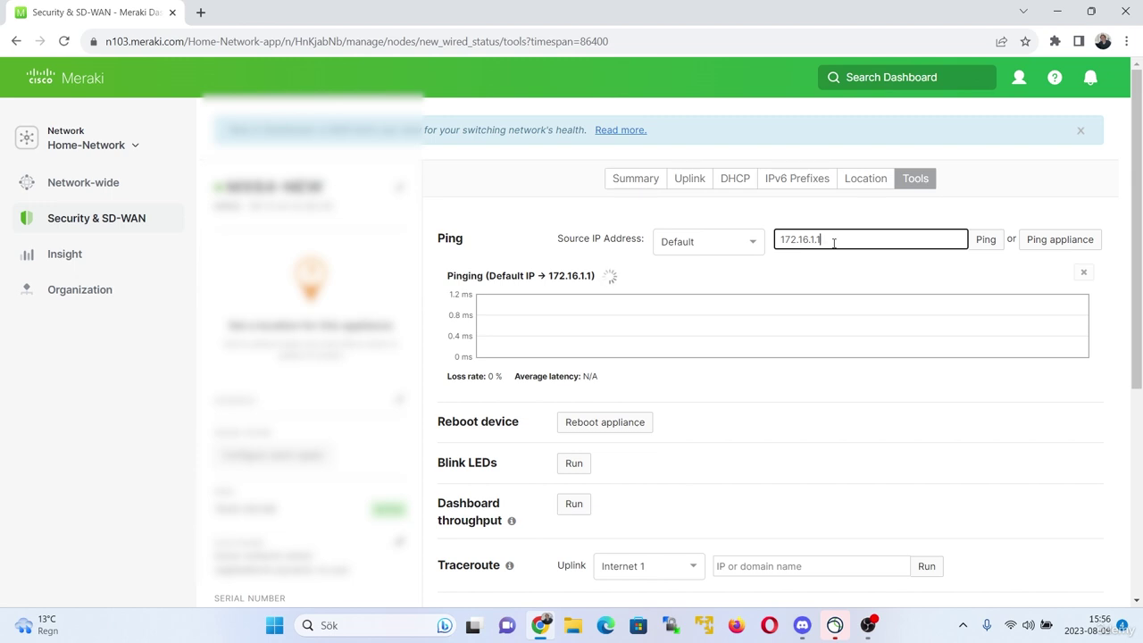
- Set the ping source to VLAN 10 and ping 172.16.1.1 again from the Home-Network appliance
left_click(714, 248)
scroll(719, 329, "down", 1)
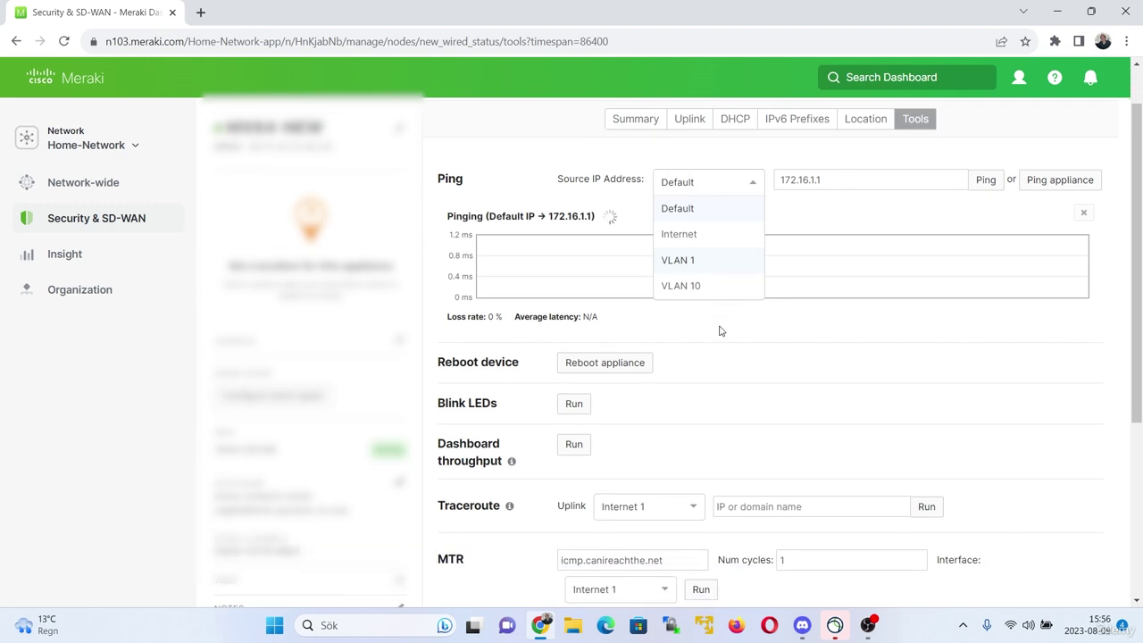
left_click(701, 285)
scroll(954, 248, "up", 1)
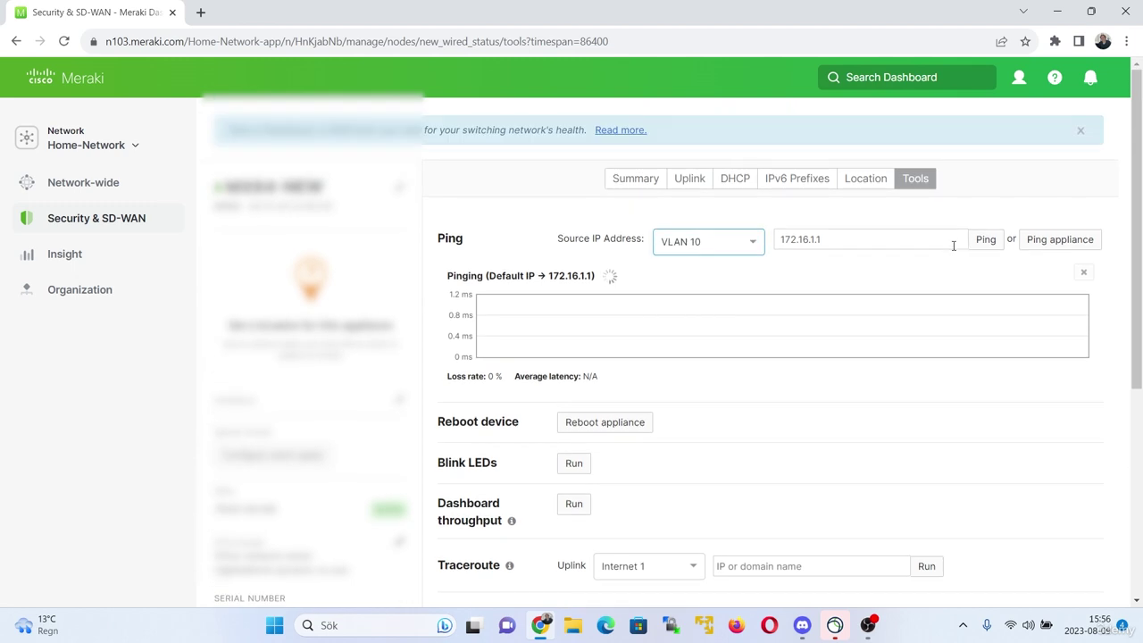
left_click(983, 247)
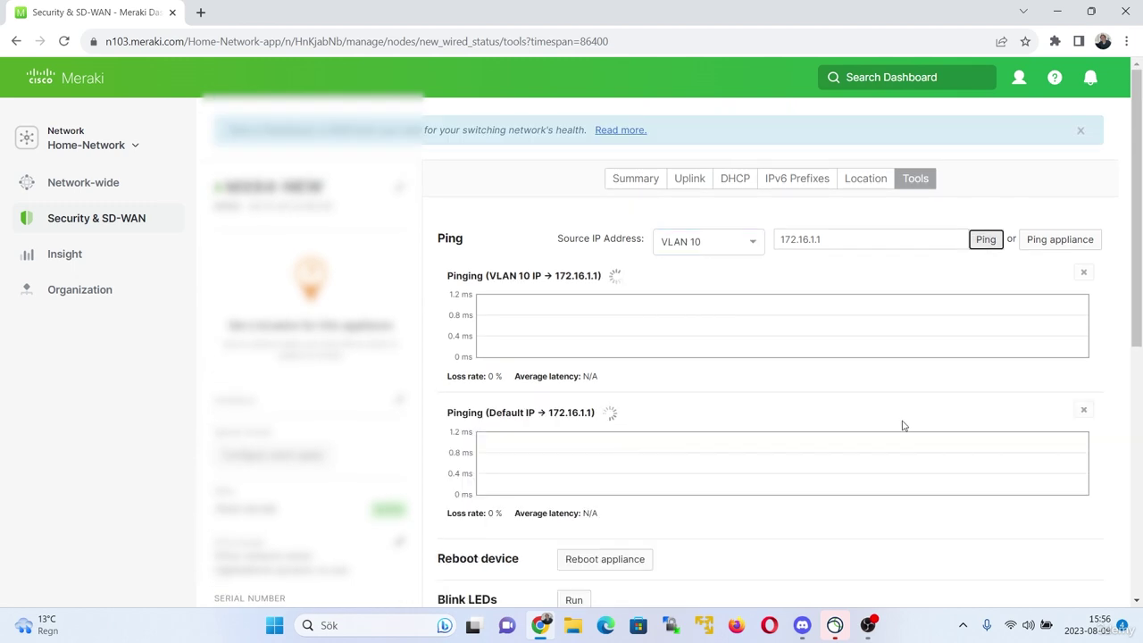
scroll(902, 425, "down", 1)
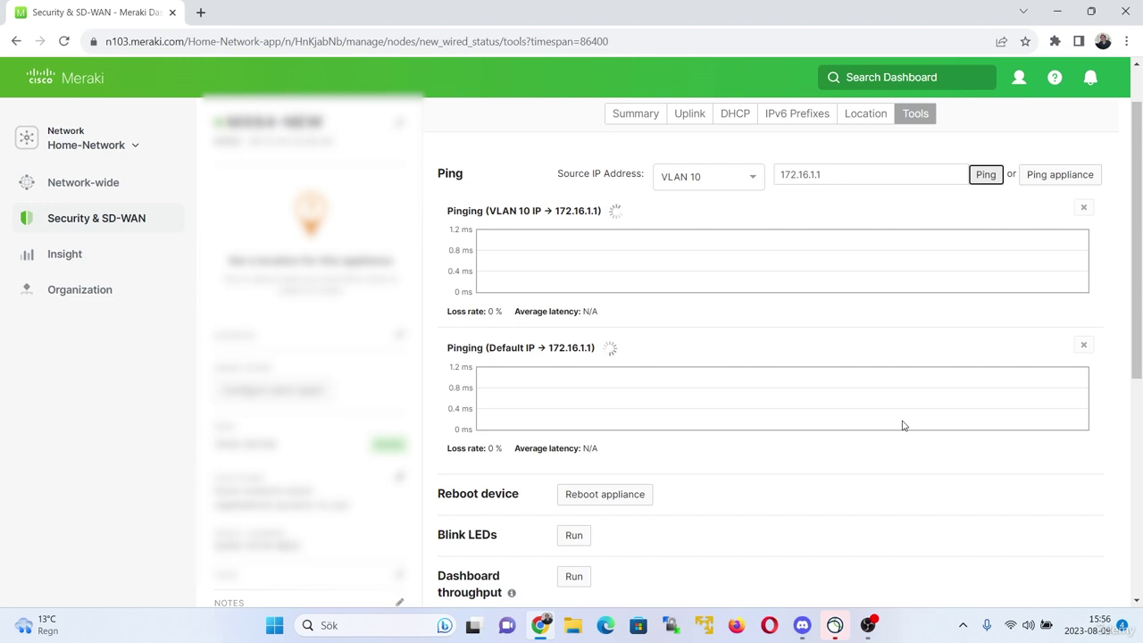
- Close the default-source ping result and ping 172.16.1.1 with VLAN 1 as the source
left_click(1083, 345)
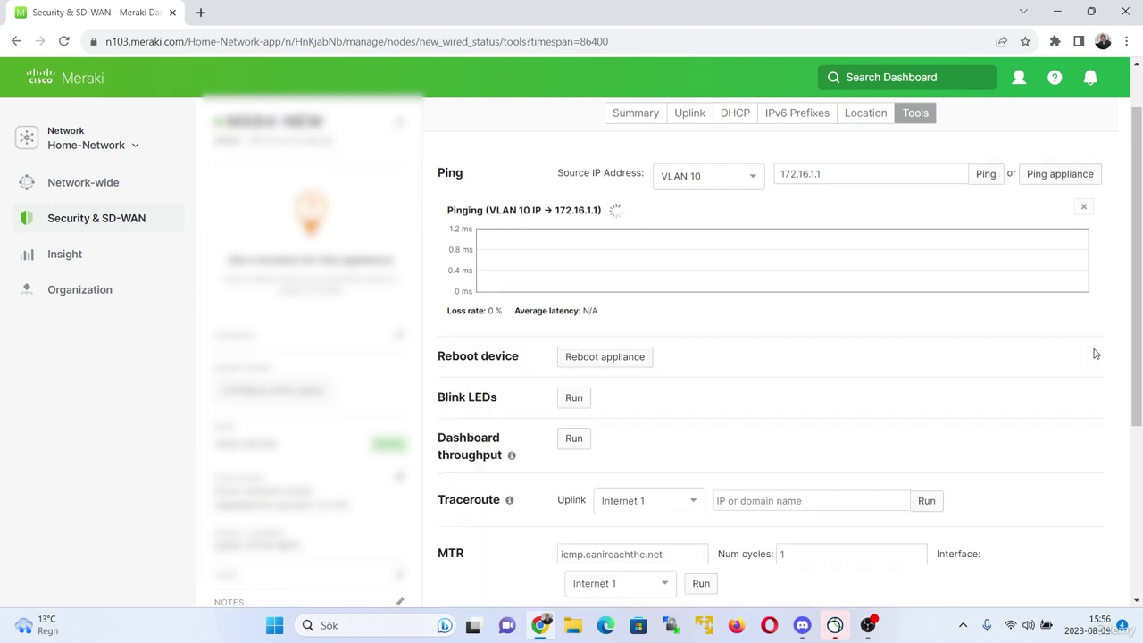
left_click(736, 176)
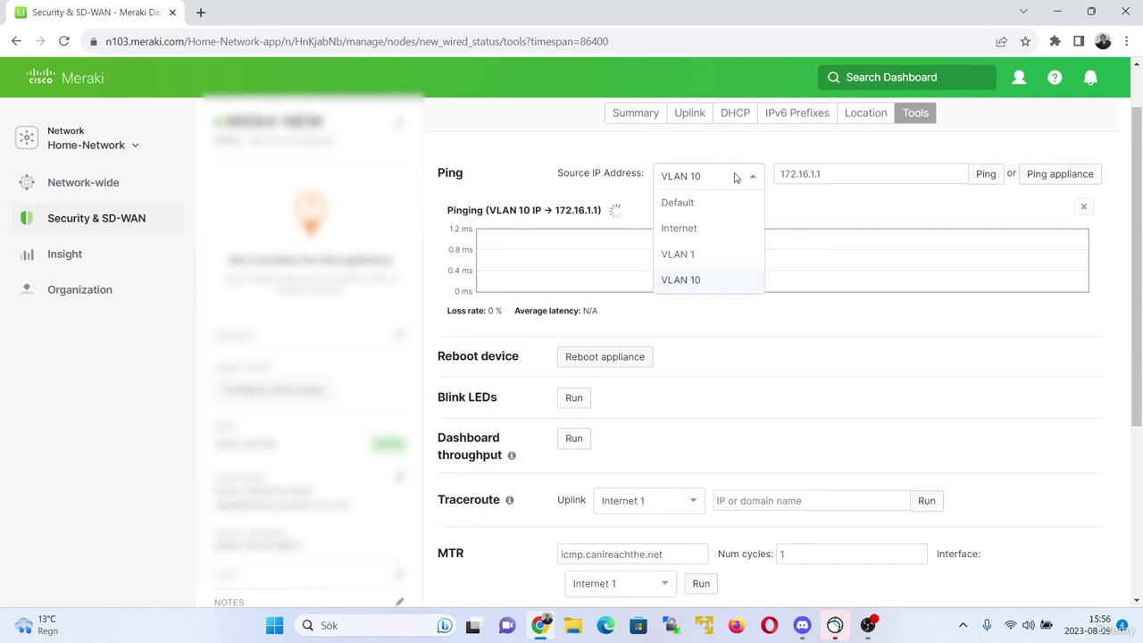
left_click(707, 251)
left_click(985, 182)
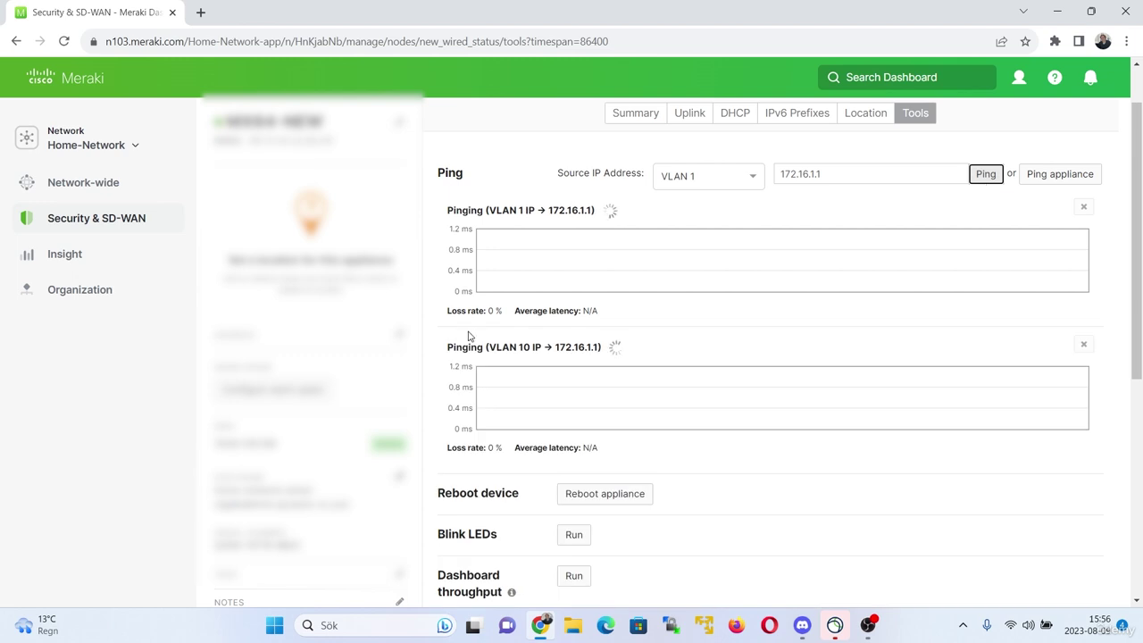
- Switch to the New York network and check the VLAN subnets and their VPN mode in its addressing settings
left_click(118, 164)
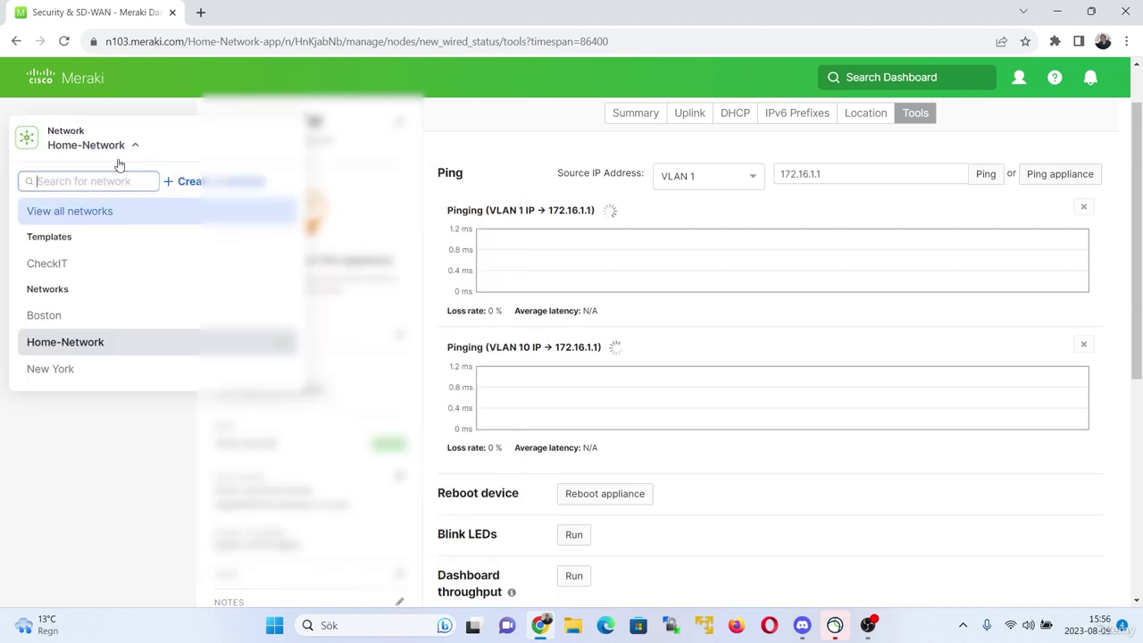
type("new")
key("Return")
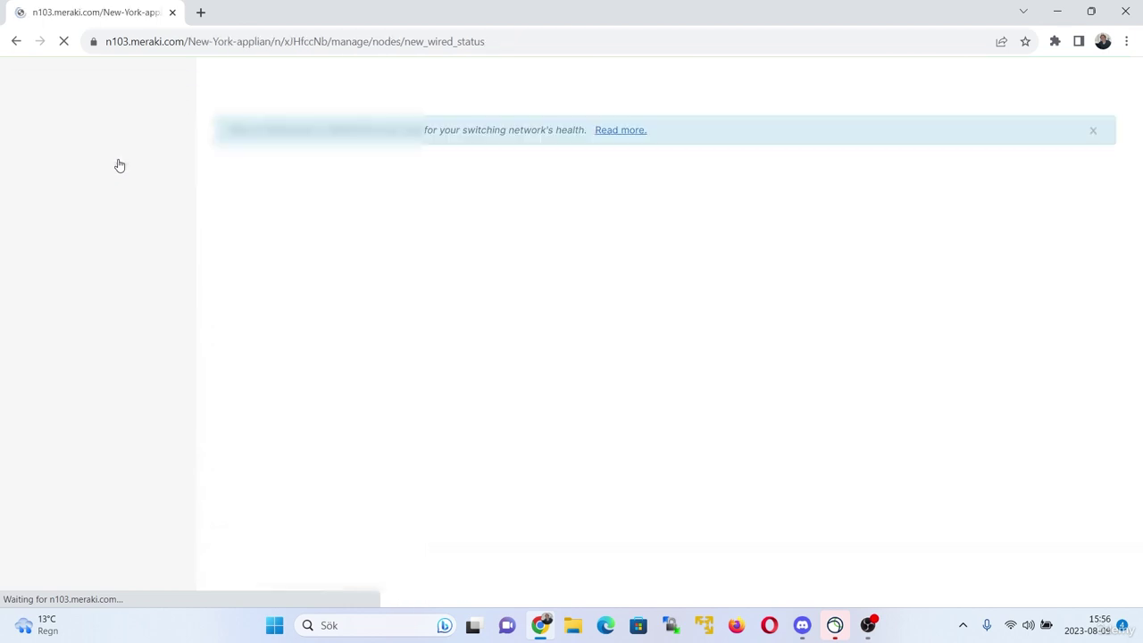
mouse_move(128, 234)
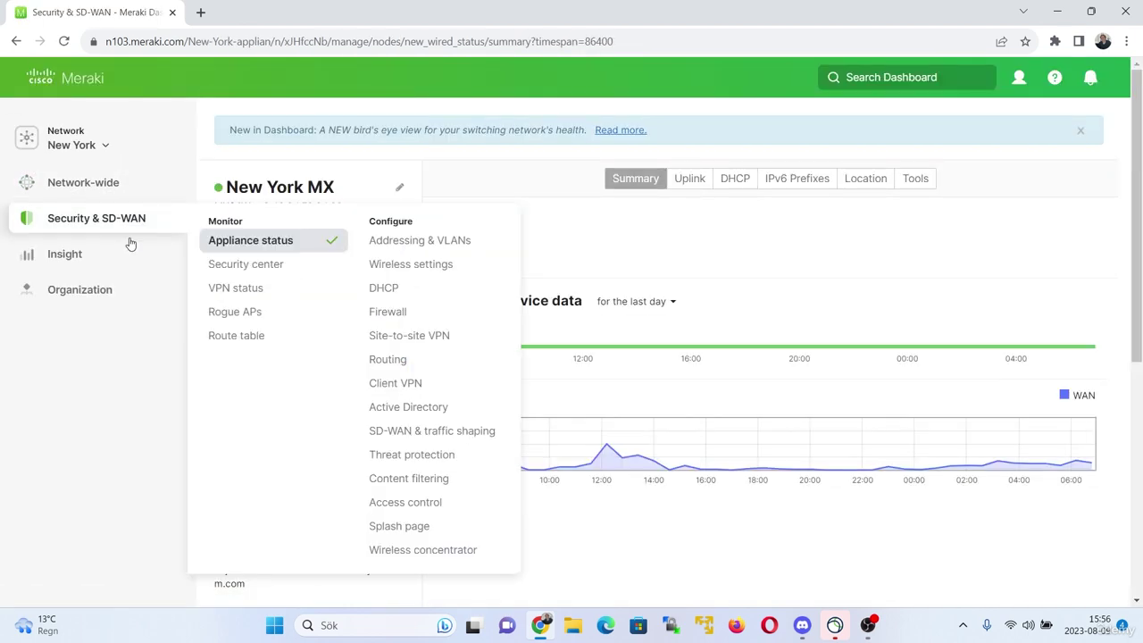
left_click(391, 241)
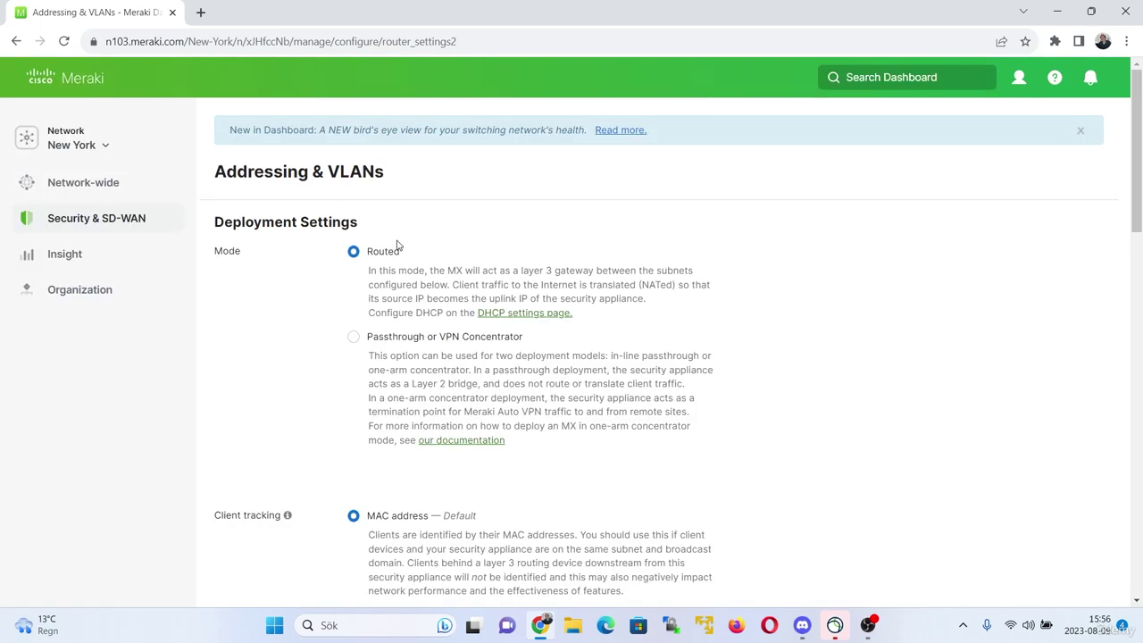
scroll(396, 247, "down", 6)
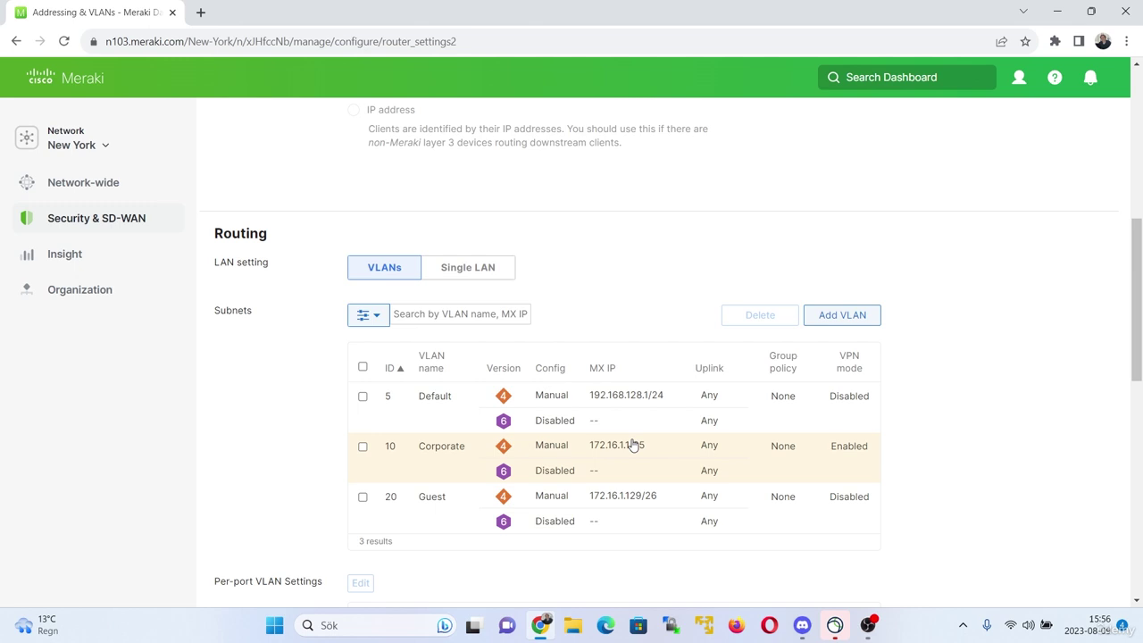
- Find Home-Network among the organization's networks and switch to it
left_click(128, 145)
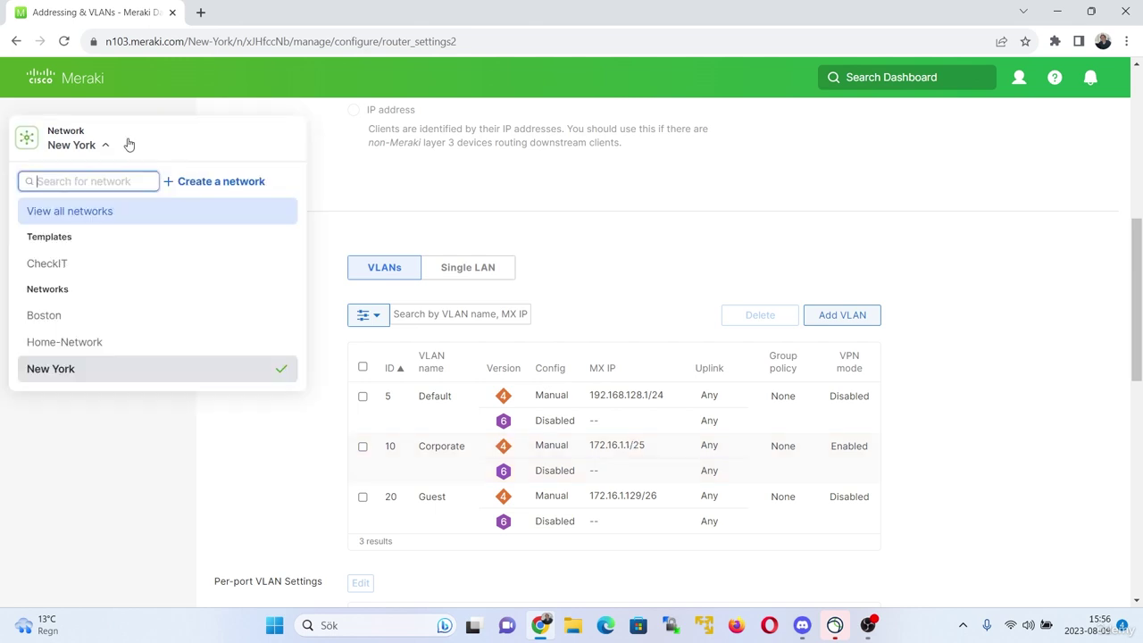
left_click(155, 440)
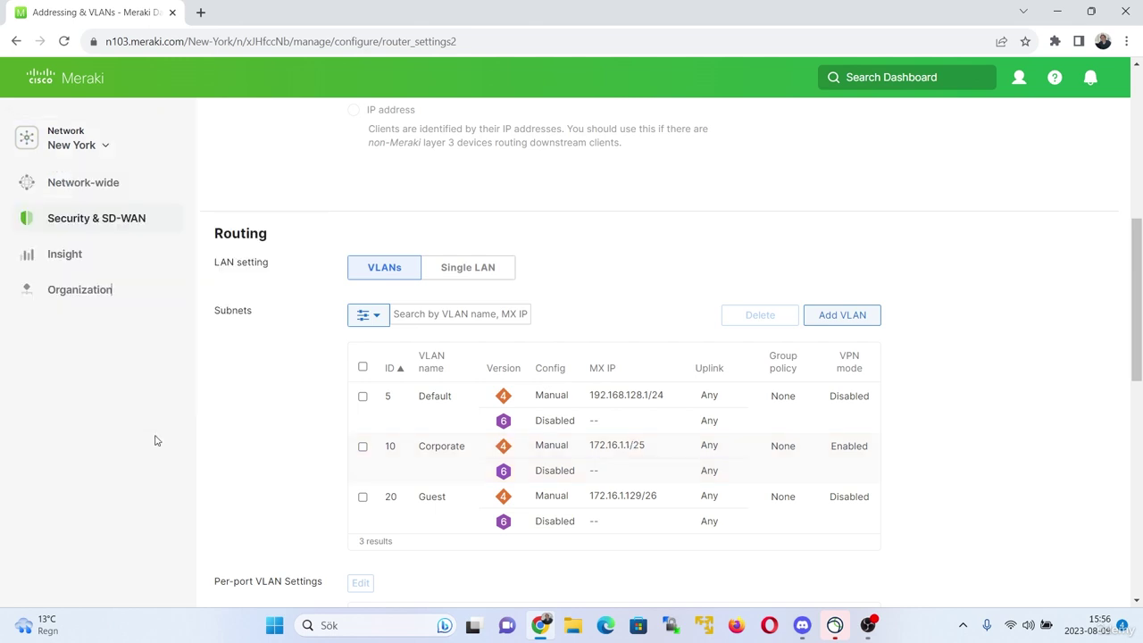
left_click(71, 135)
type("ho")
key("Return")
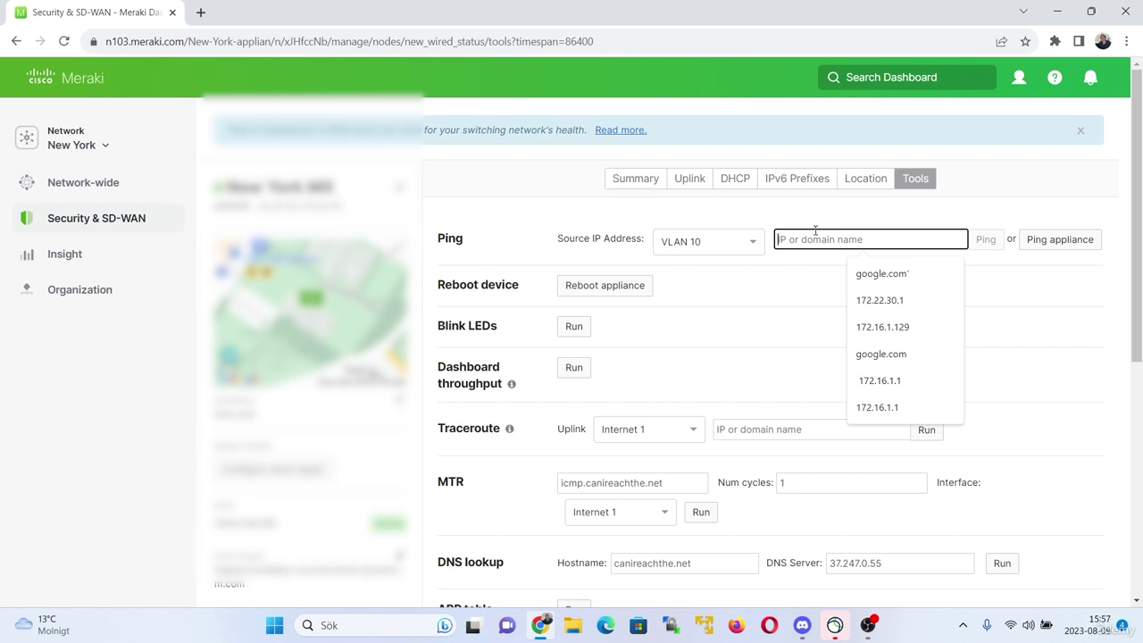
- Ping 10.10.10.1 from VLAN 10 on the New York appliance and check the loss rate and latency
type("10")
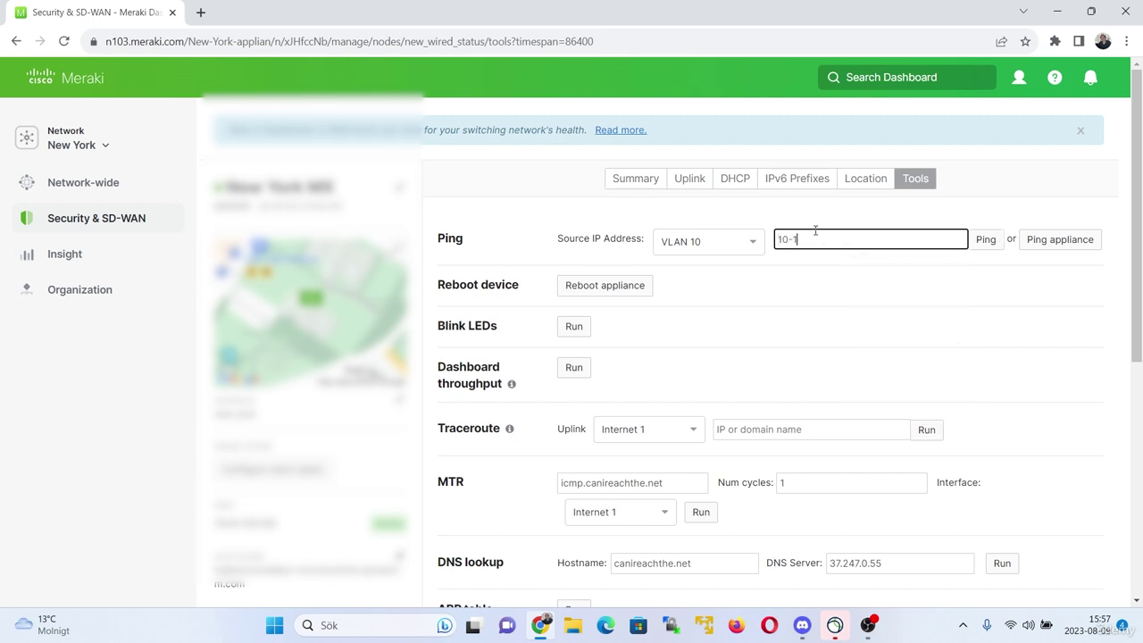
type(".10.10.1")
key("Return")
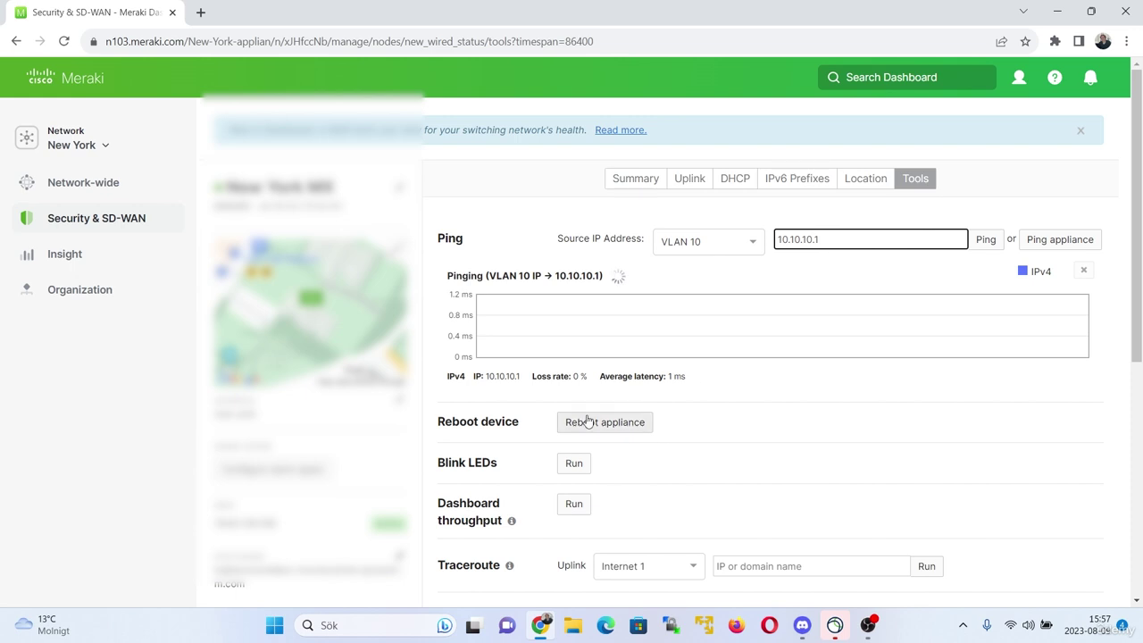
triple_click(512, 379)
left_click(724, 391)
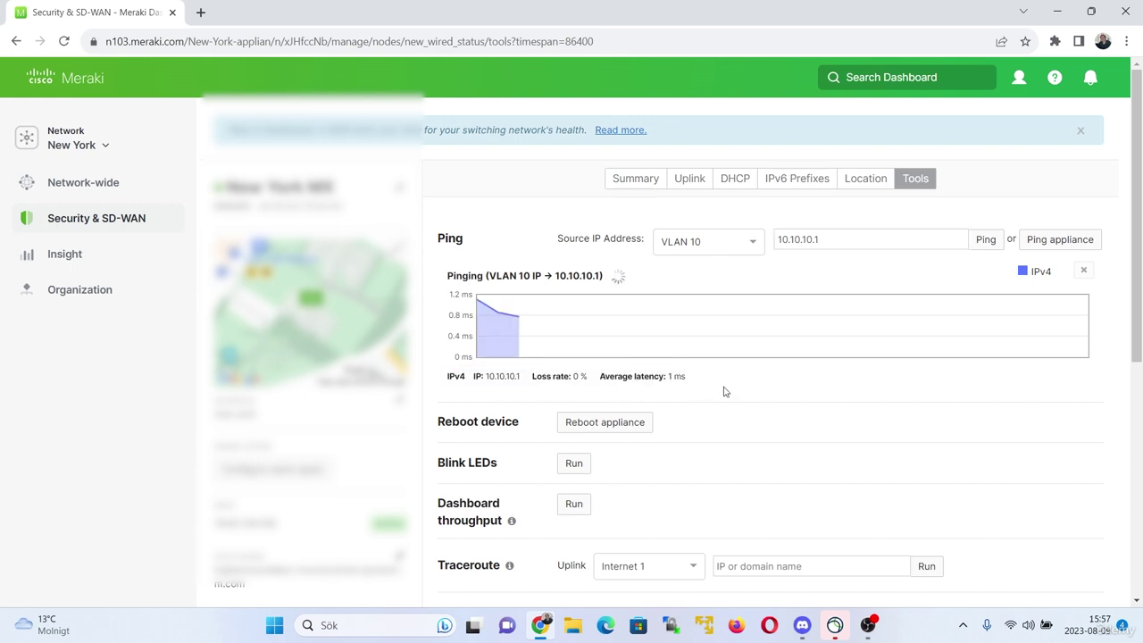
- Switch to Home-Network and open the diagnostic tools of its appliance
left_click(49, 134)
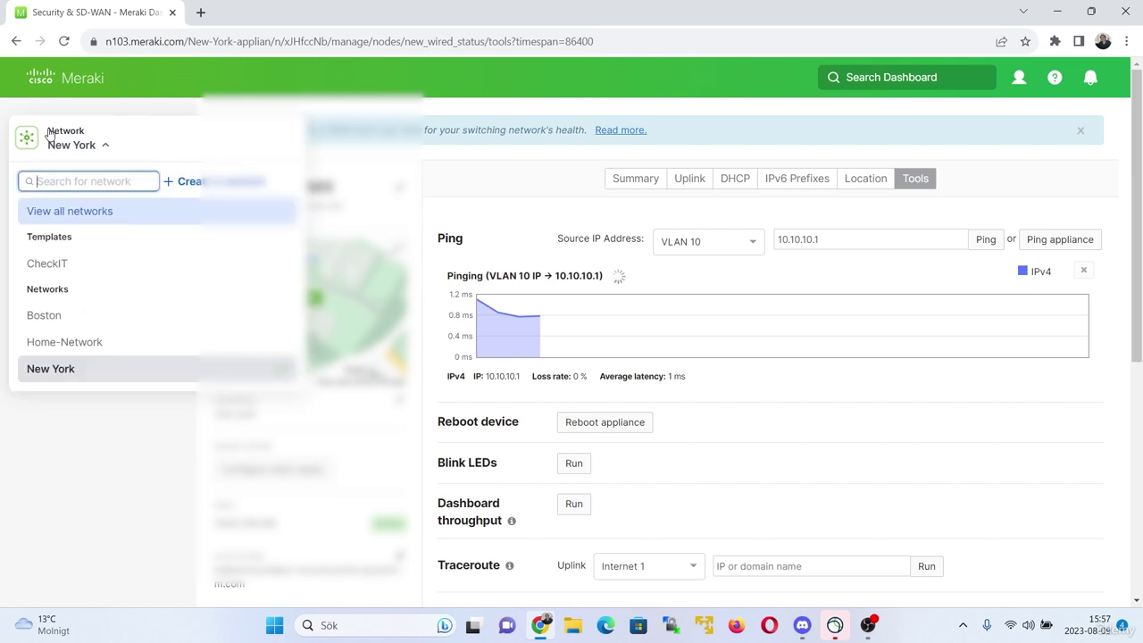
type("hoo")
key("BackSpace")
type("m")
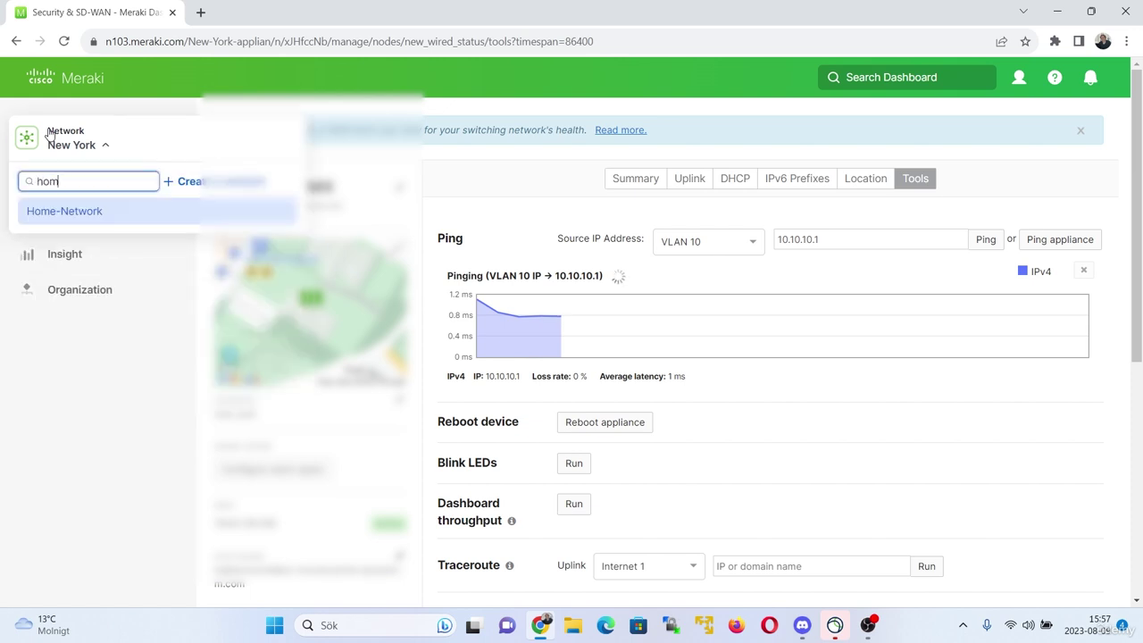
key("Return")
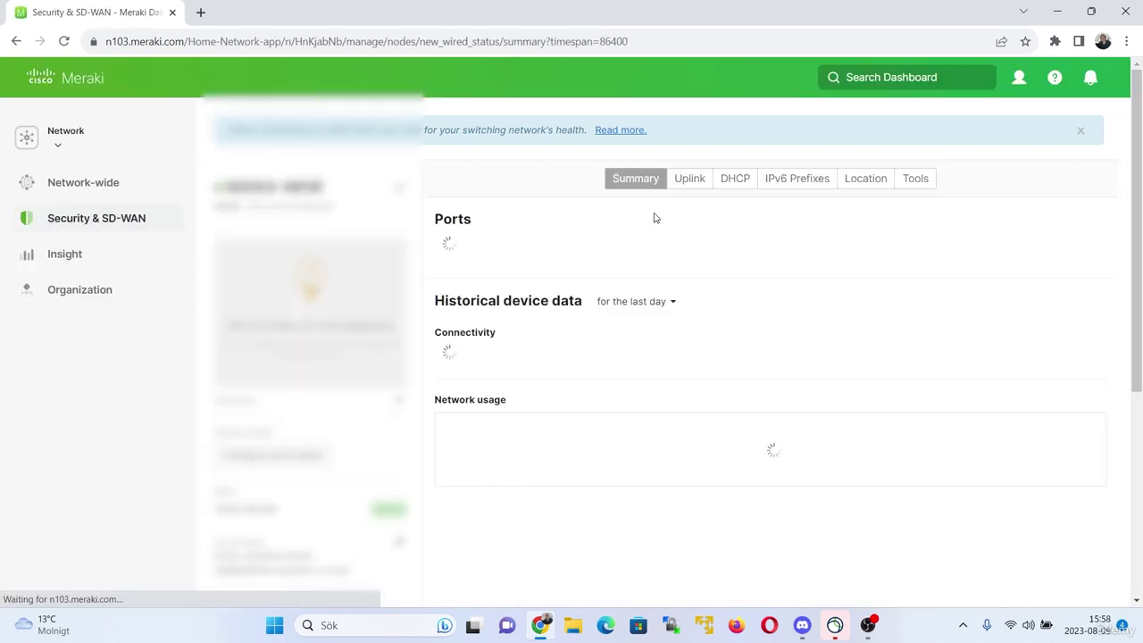
left_click(912, 178)
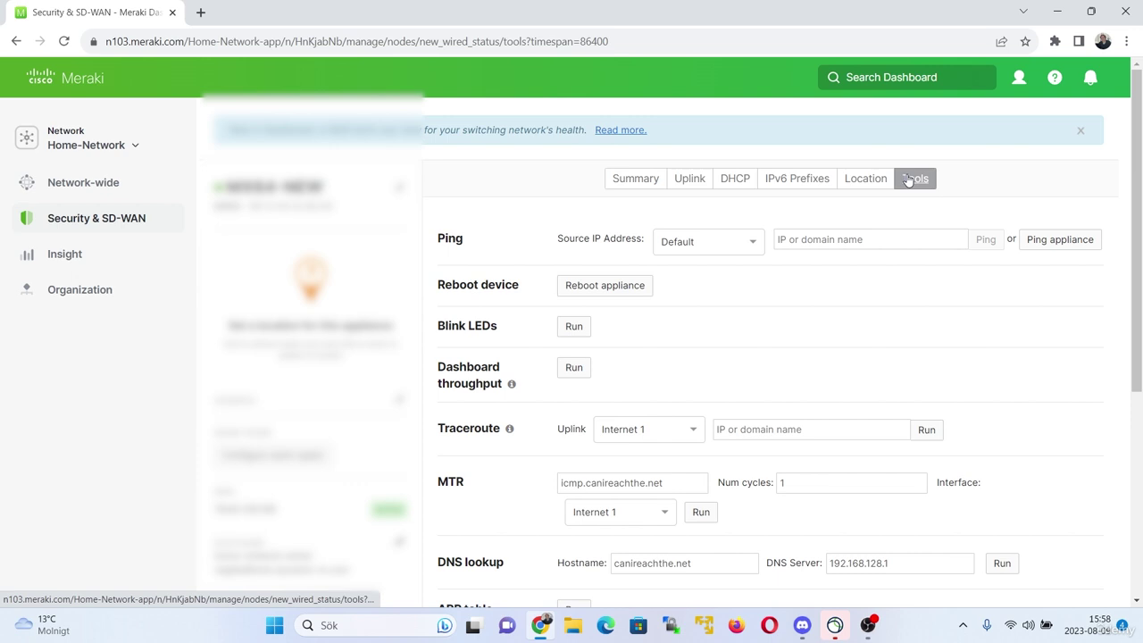
- Ping 172.16.1.1 from the Home-Network appliance with VLAN 10 as the source and check the loss rate and latency
left_click(738, 251)
left_click(720, 340)
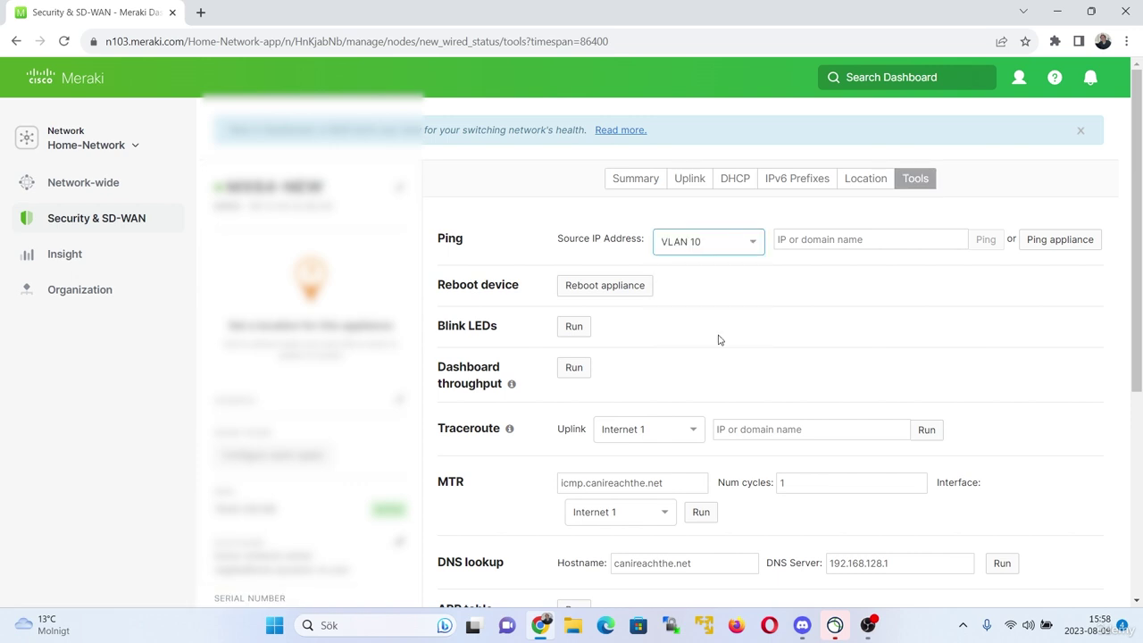
left_click(830, 244)
type("10.10.10")
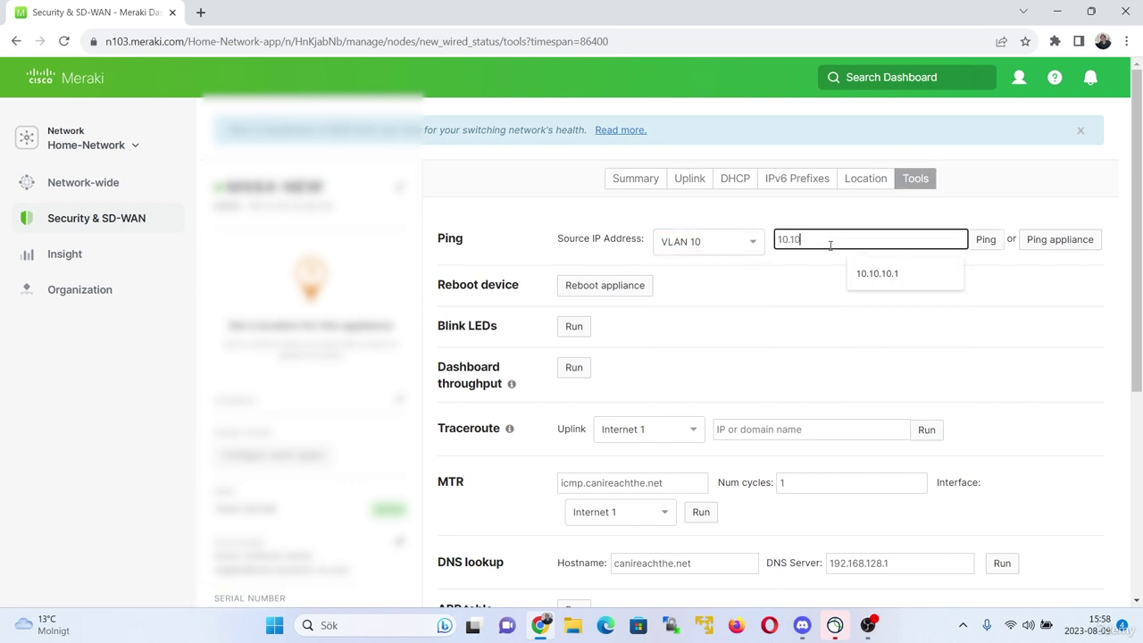
key("BackSpace")
key("BackSpace")
key("BackSpace")
key("BackSpace")
key("BackSpace")
key("BackSpace")
key("BackSpace")
type("17")
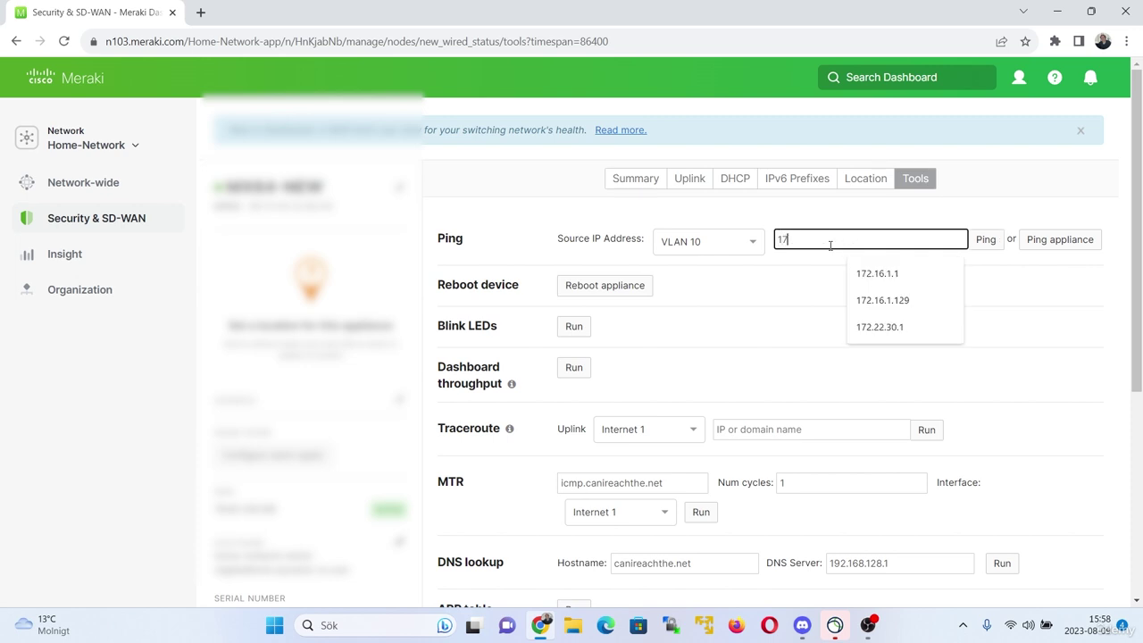
type("2.16.1")
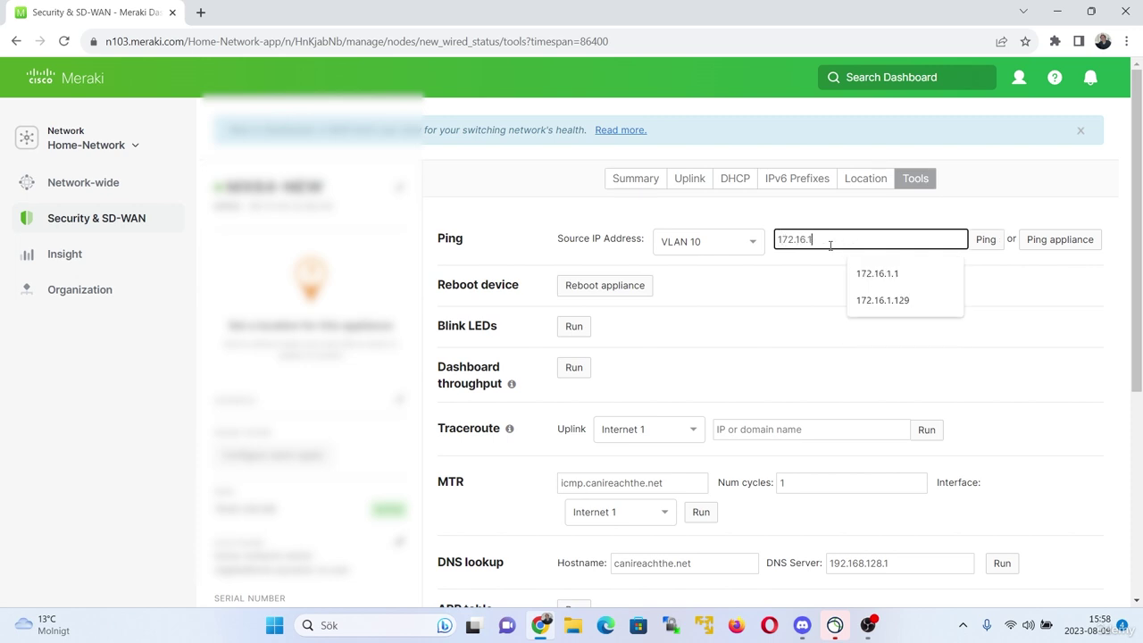
type(".1")
key("Return")
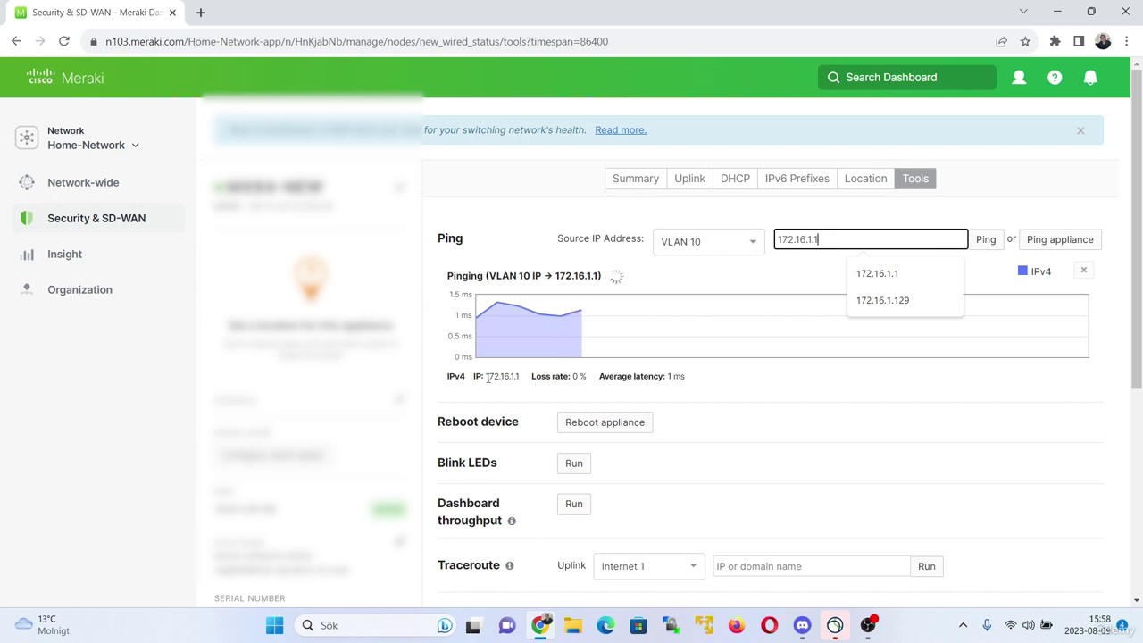
left_click(691, 387)
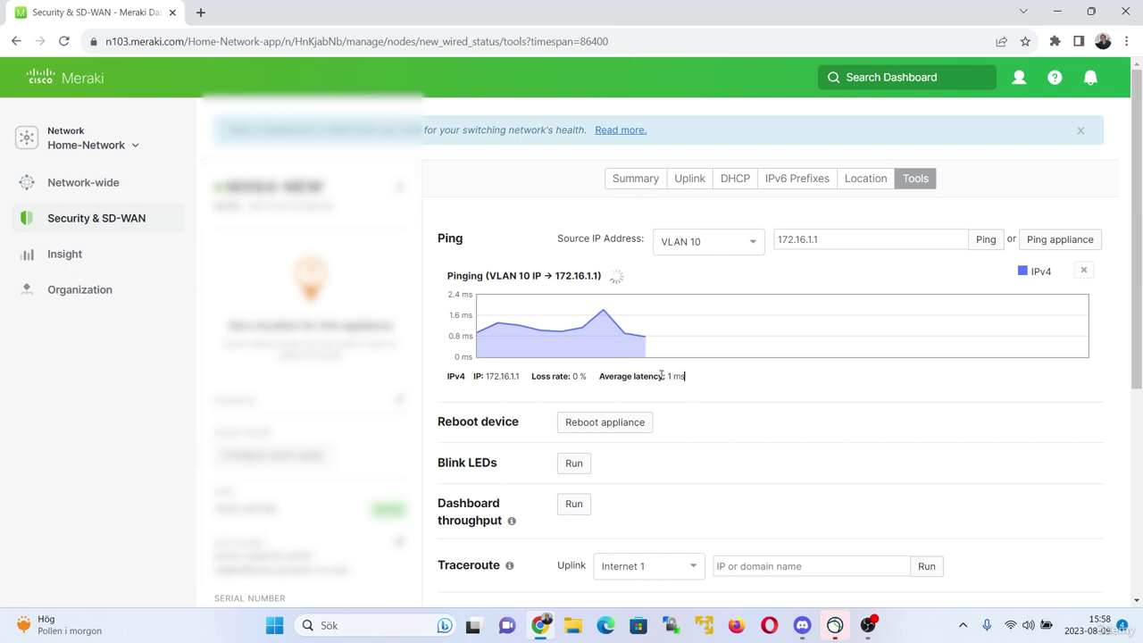
- Check Home-Network's VLAN subnets and their VPN mode in its addressing settings
mouse_move(144, 223)
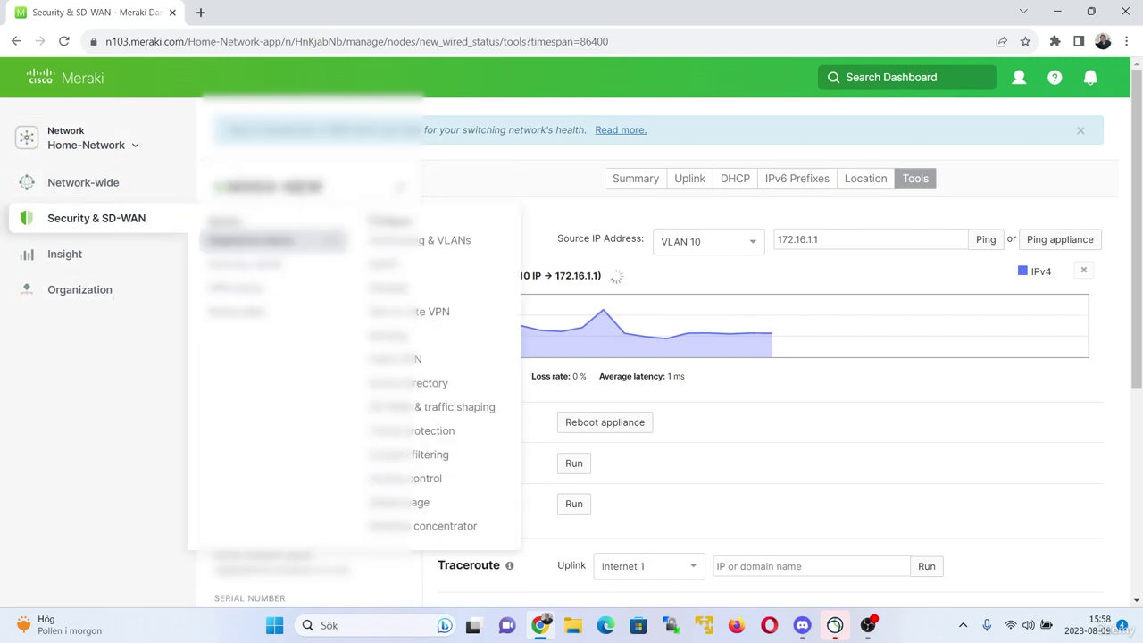
left_click(404, 240)
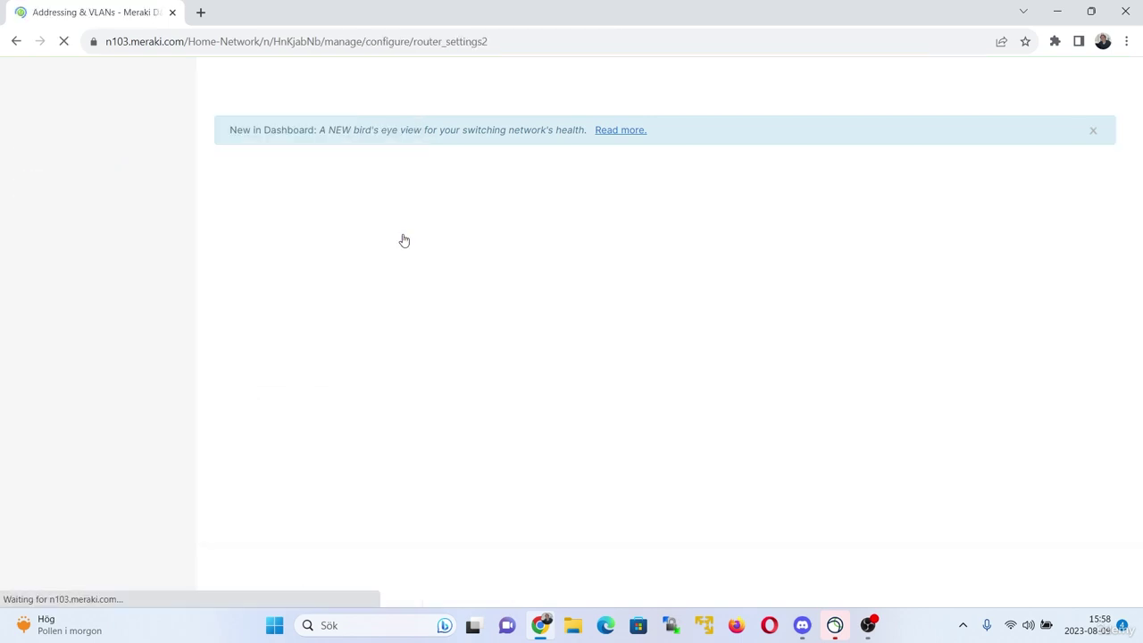
scroll(472, 345, "down", 6)
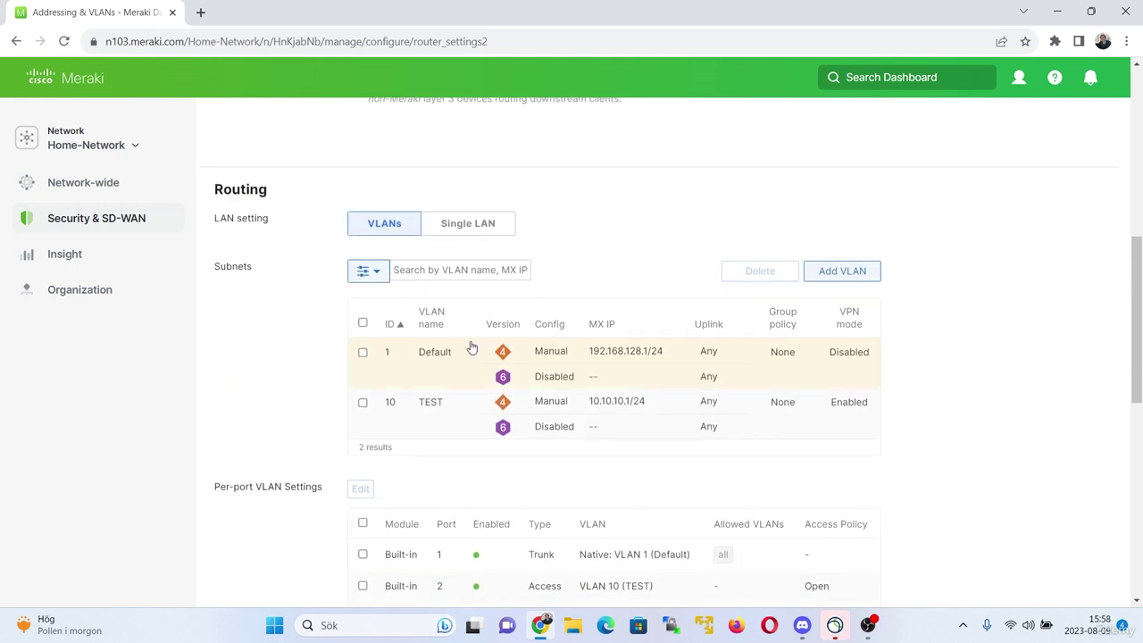
- Switch to the New York network and compare its VLAN subnets and their VPN mode
left_click(114, 152)
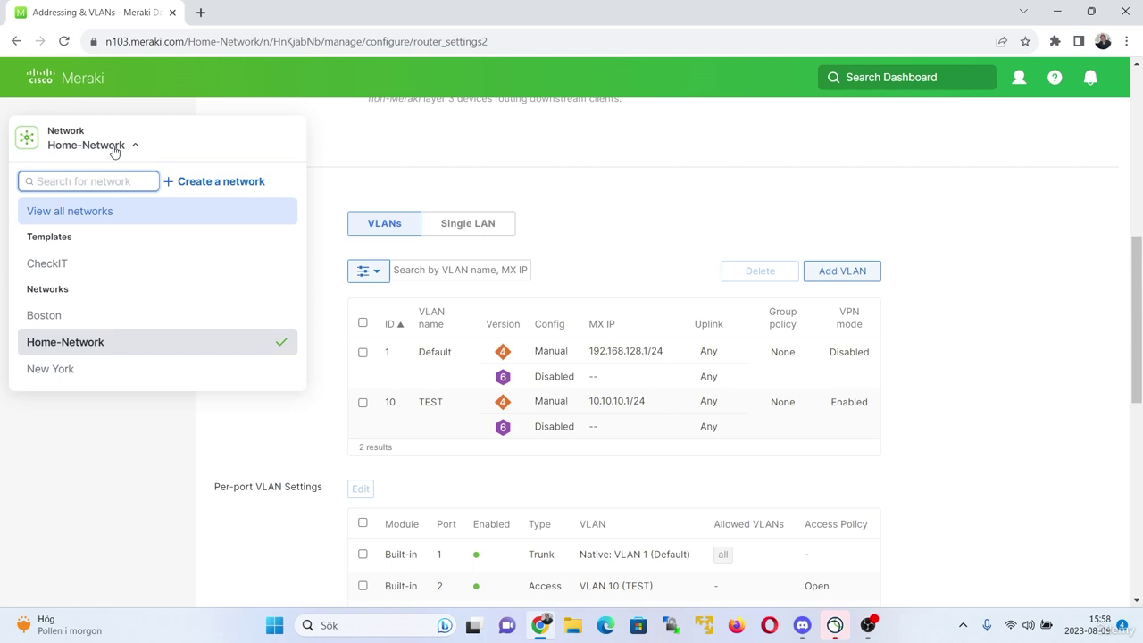
type("new")
key("Return")
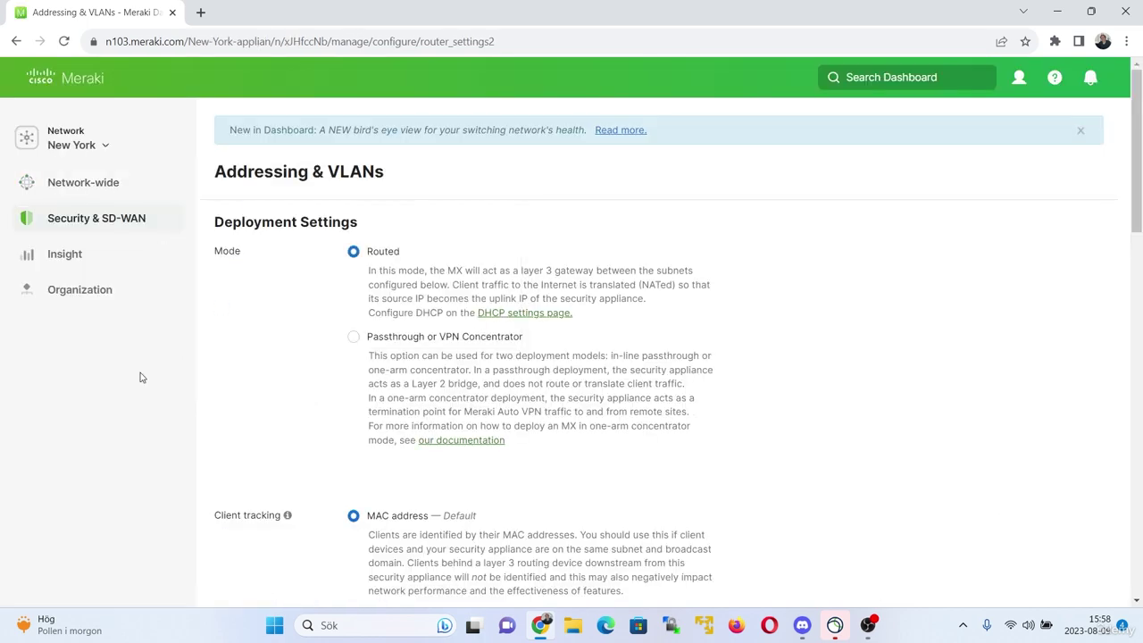
scroll(139, 378, "down", 7)
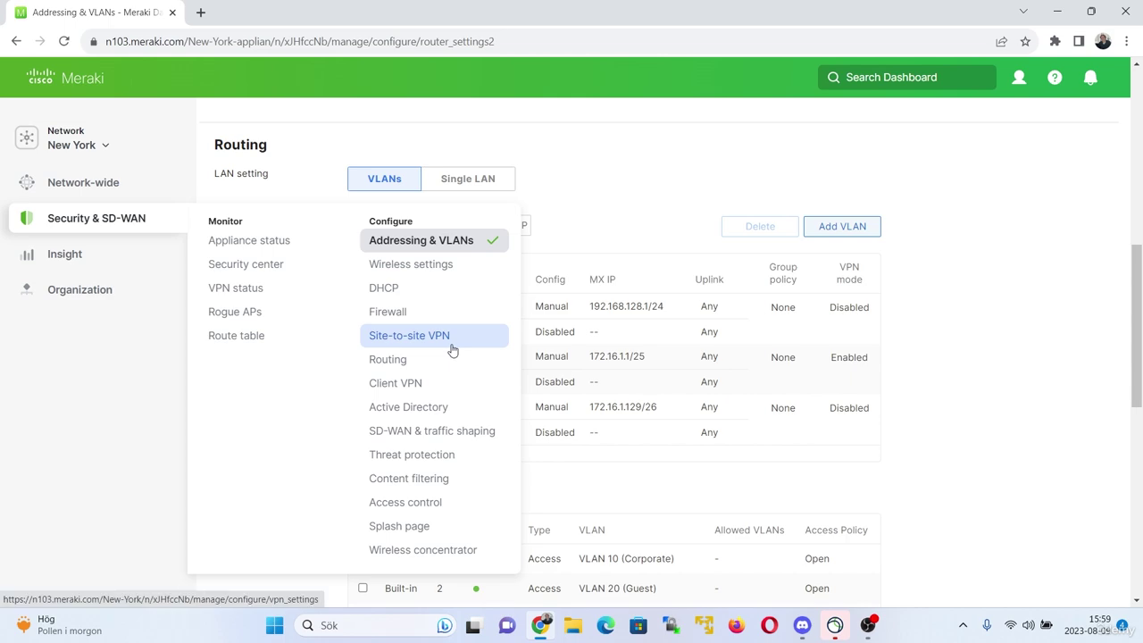
- Enable VPN mode for the Guest subnet in New York's site-to-site VPN settings and save the change
left_click(453, 349)
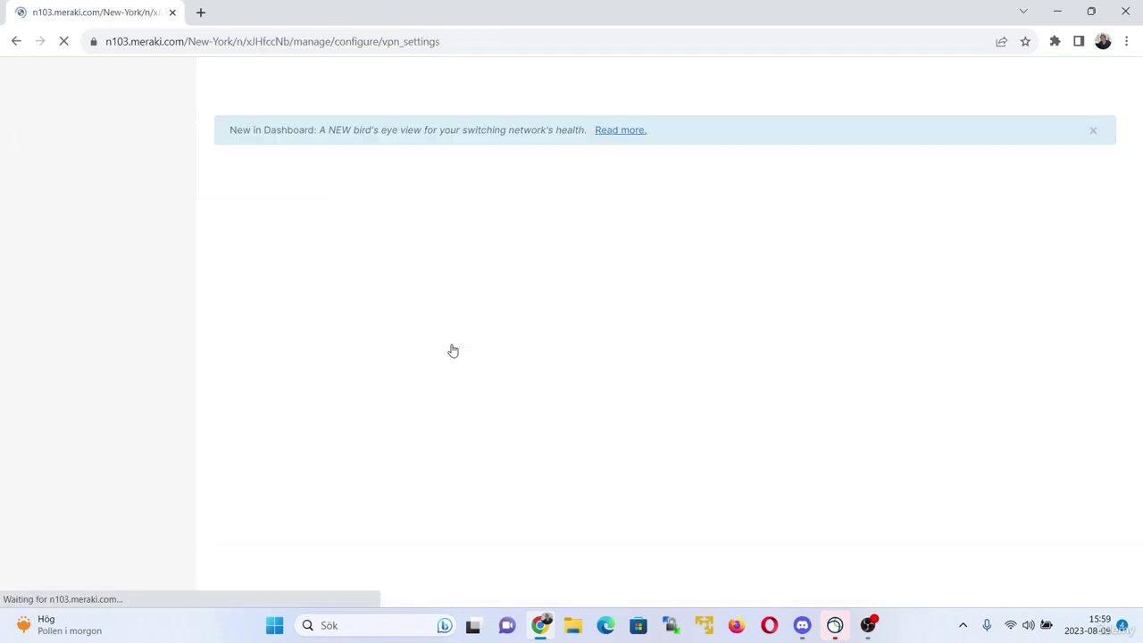
scroll(681, 380, "down", 4)
scroll(683, 382, "down", 6)
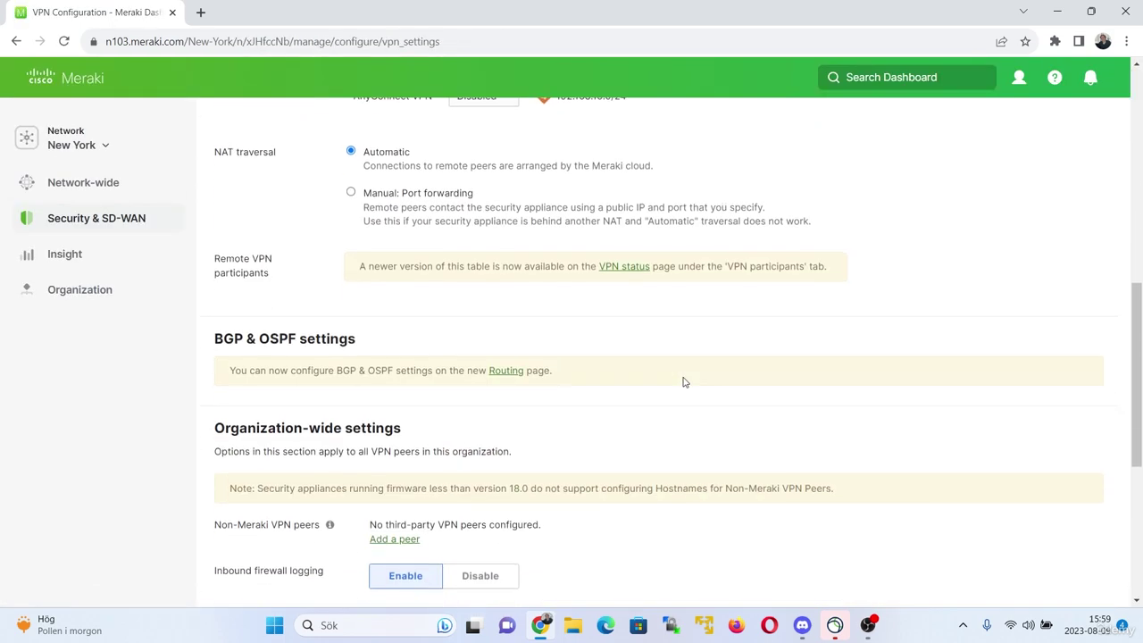
scroll(683, 382, "up", 8)
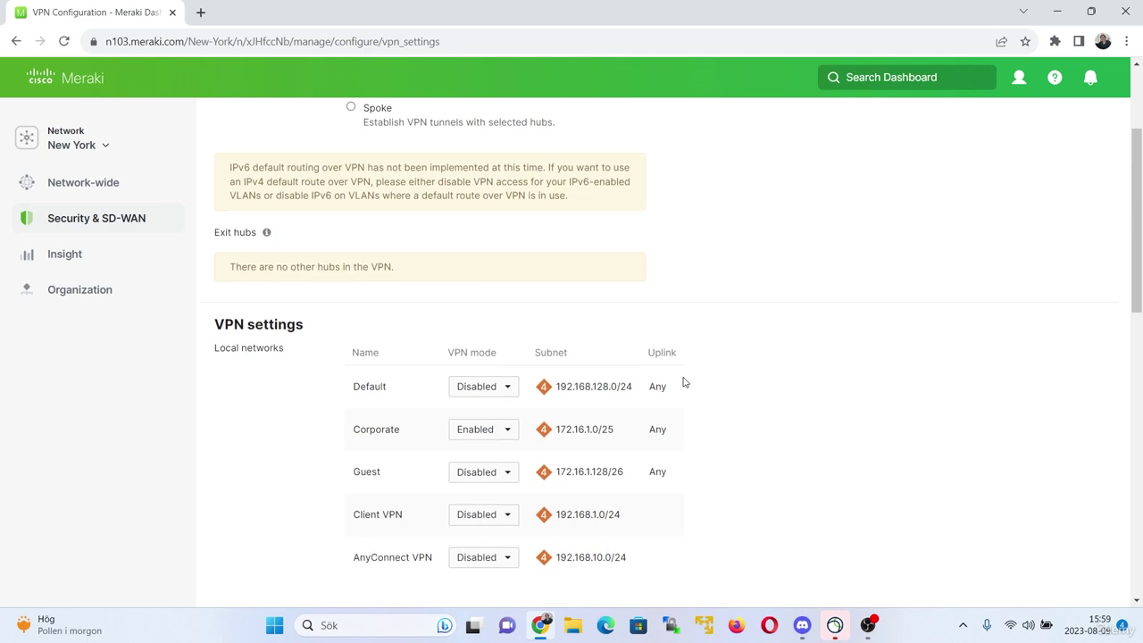
scroll(685, 383, "down", 1)
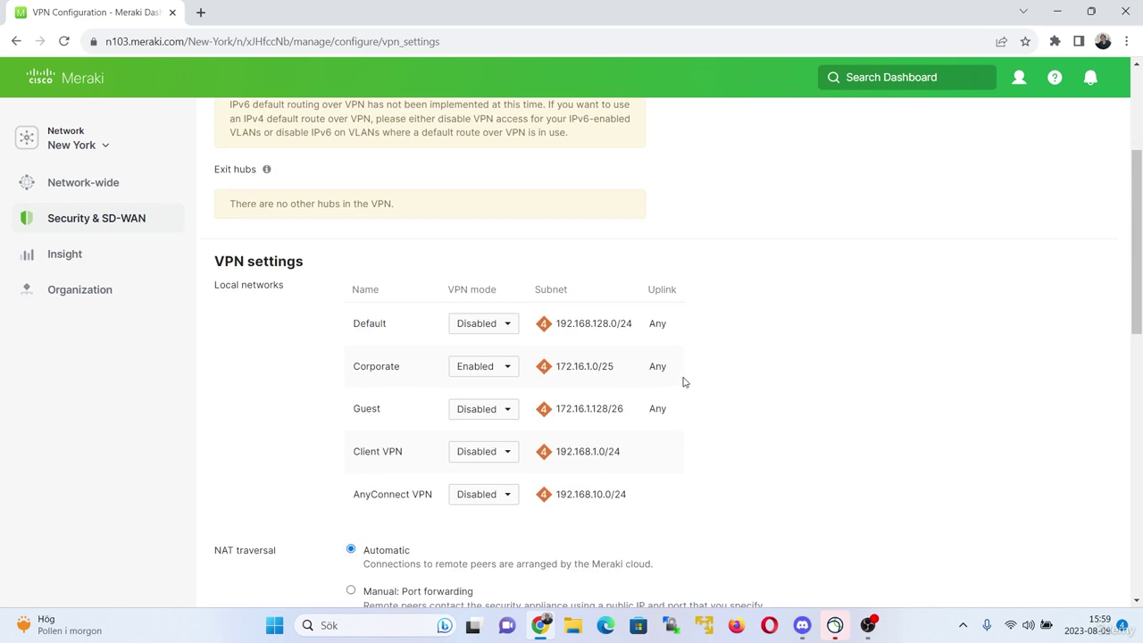
left_click(477, 413)
left_click(482, 472)
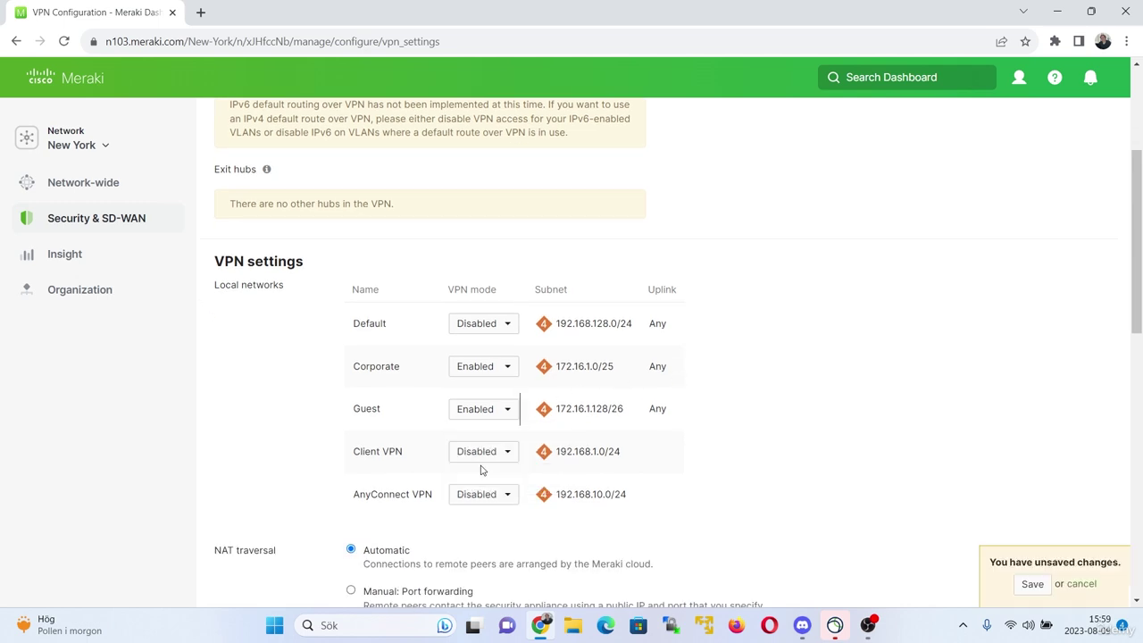
left_click(1032, 583)
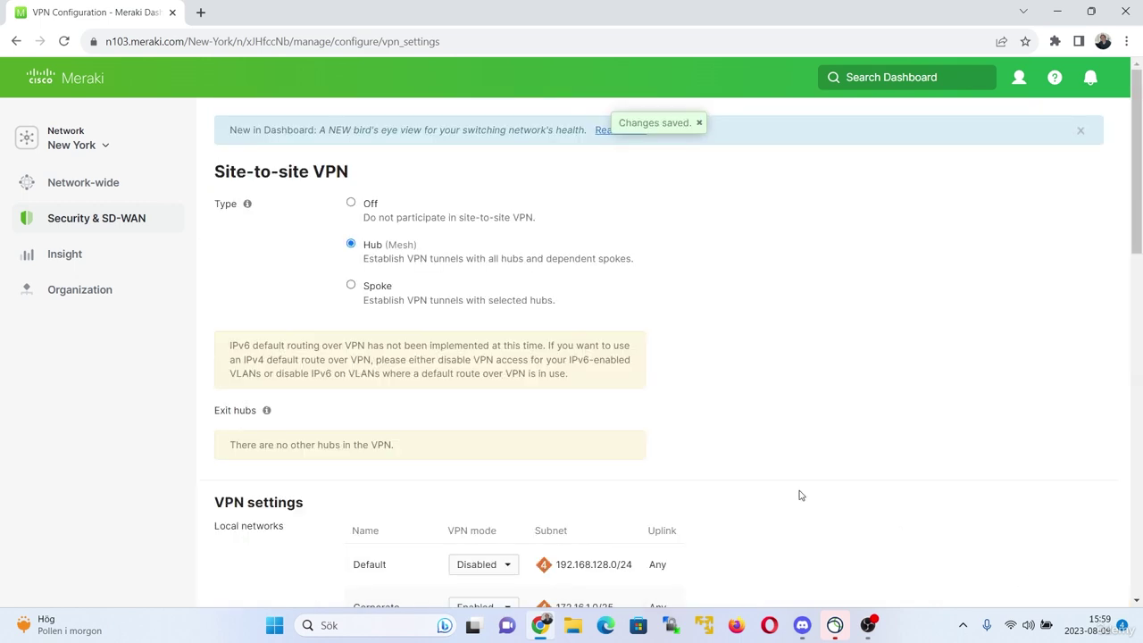
scroll(799, 495, "down", 3)
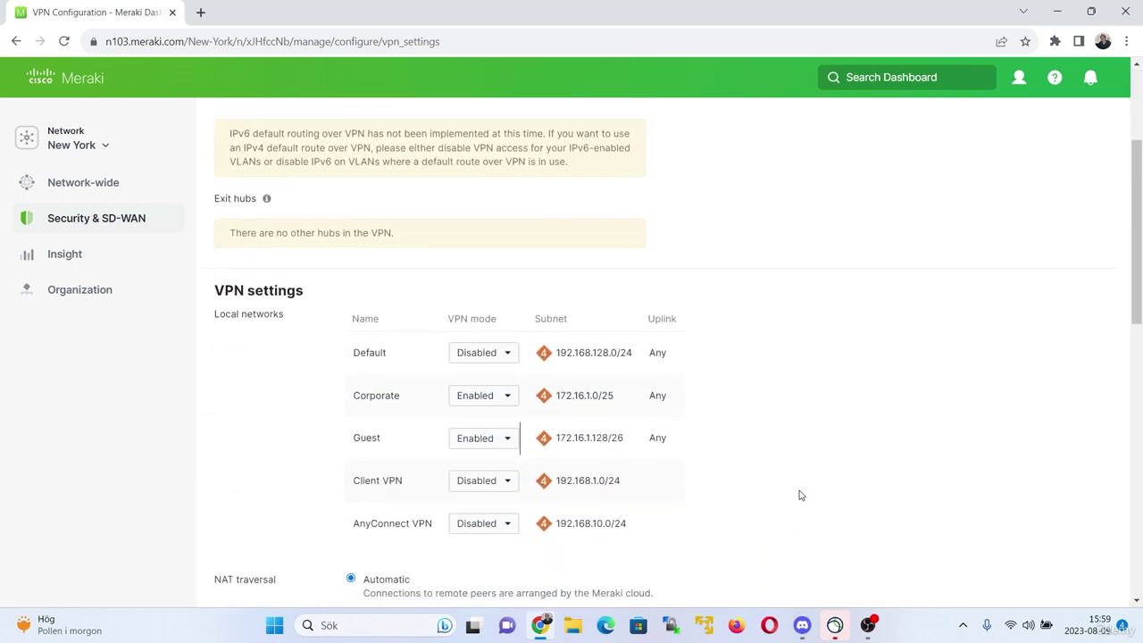
- Switch to Home-Network and review its site-to-site VPN type, hub and local networks
left_click(79, 145)
type("home")
key("Return")
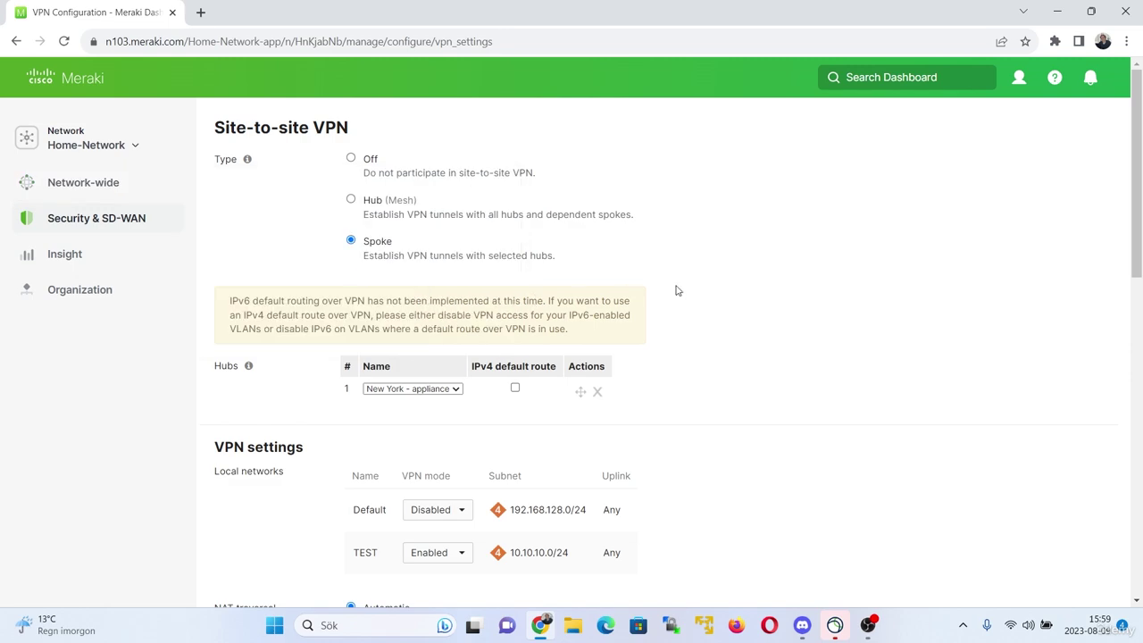
scroll(706, 295, "down", 3)
scroll(704, 295, "up", 3)
scroll(705, 296, "down", 2)
- Check the exported subnets and site-to-site peers in Home-Network's VPN status
mouse_move(153, 224)
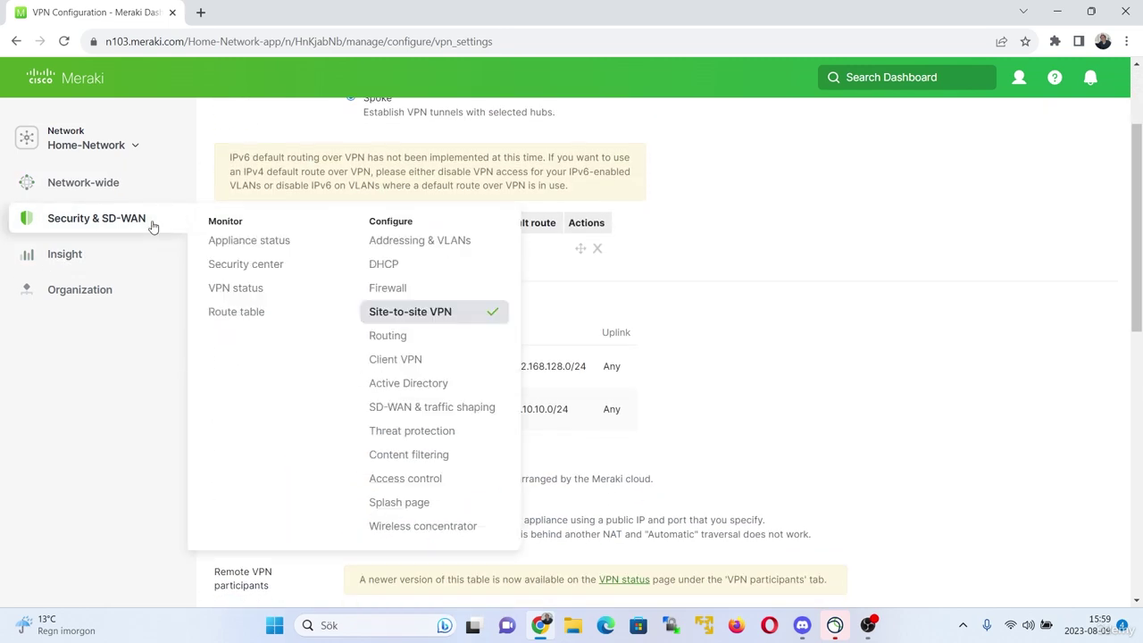
left_click(246, 294)
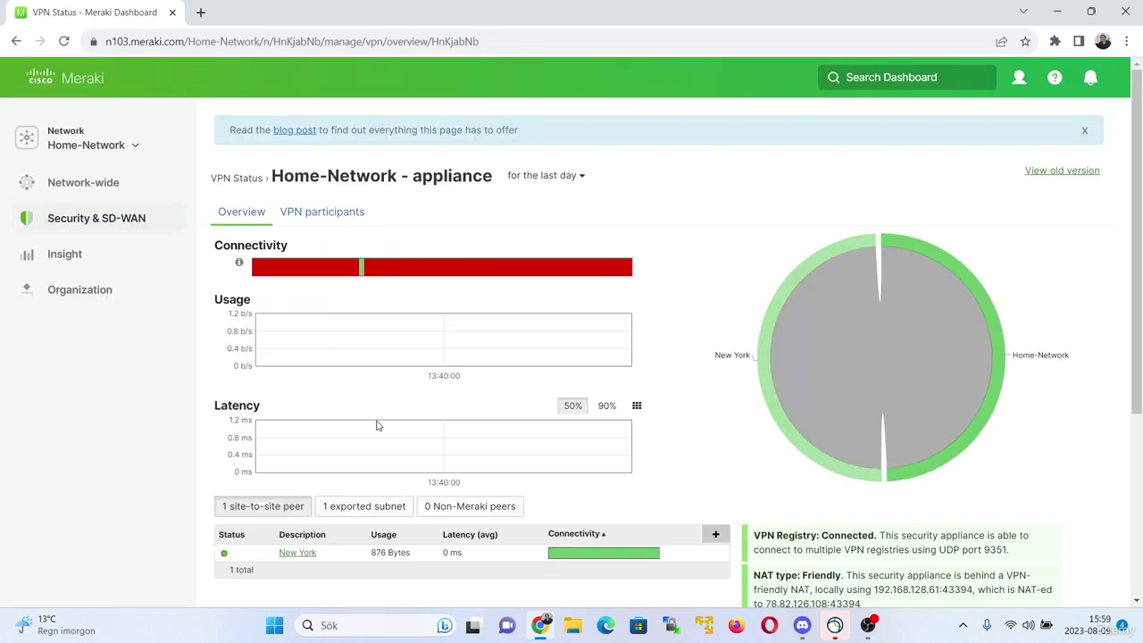
scroll(378, 426, "down", 1)
left_click(360, 419)
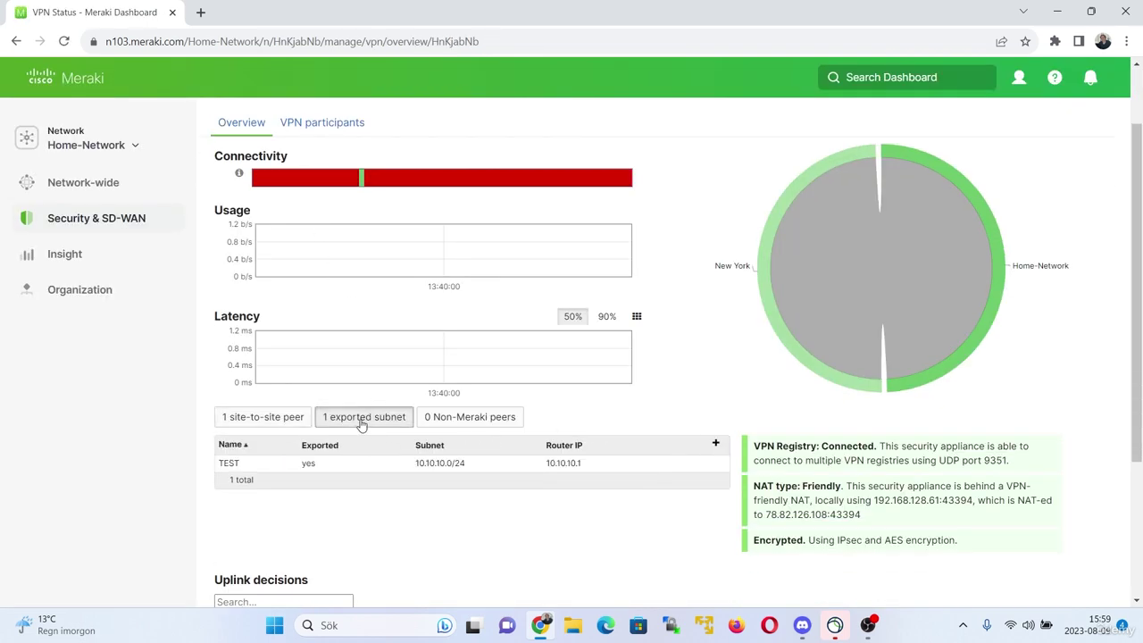
left_click(276, 419)
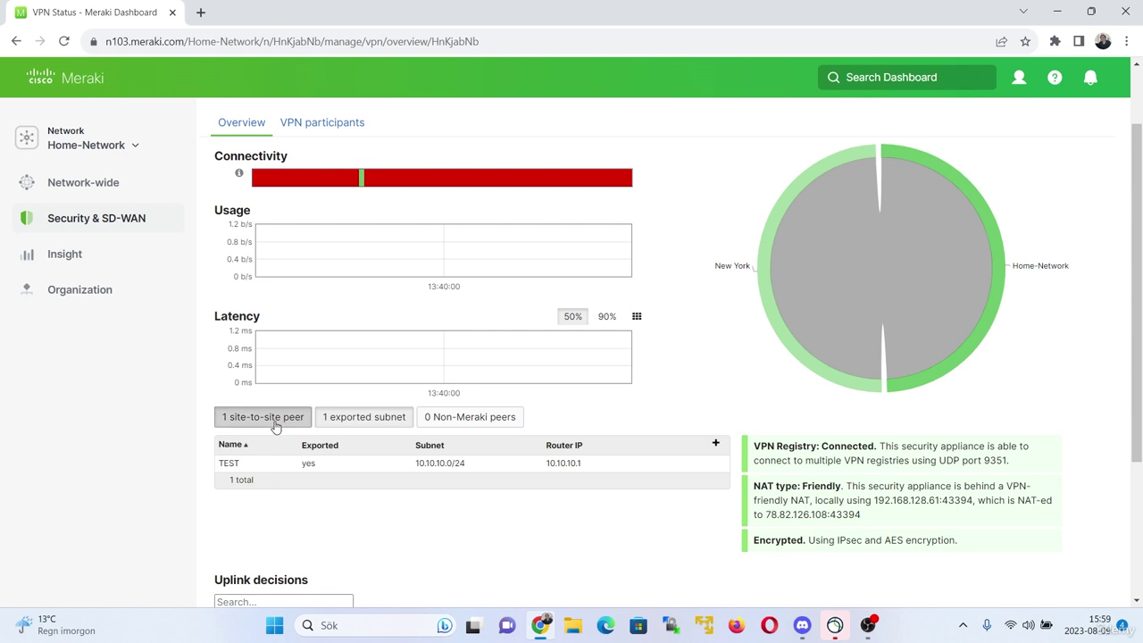
- Examine Home-Network's route table for the New York subnets and reload the page
mouse_move(102, 258)
mouse_move(135, 234)
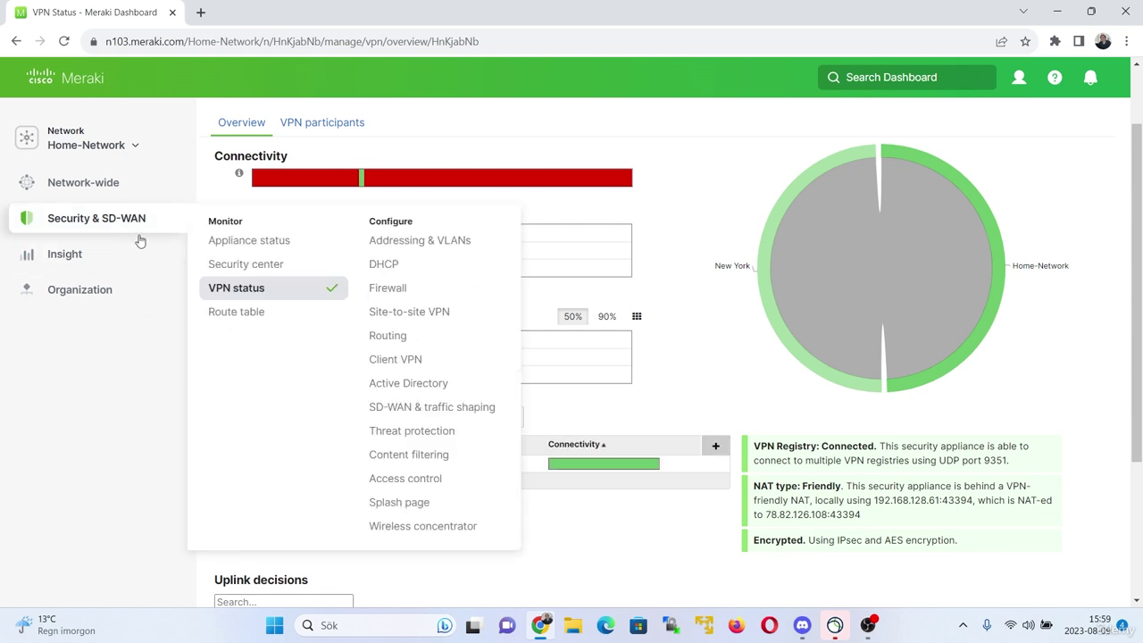
left_click(247, 310)
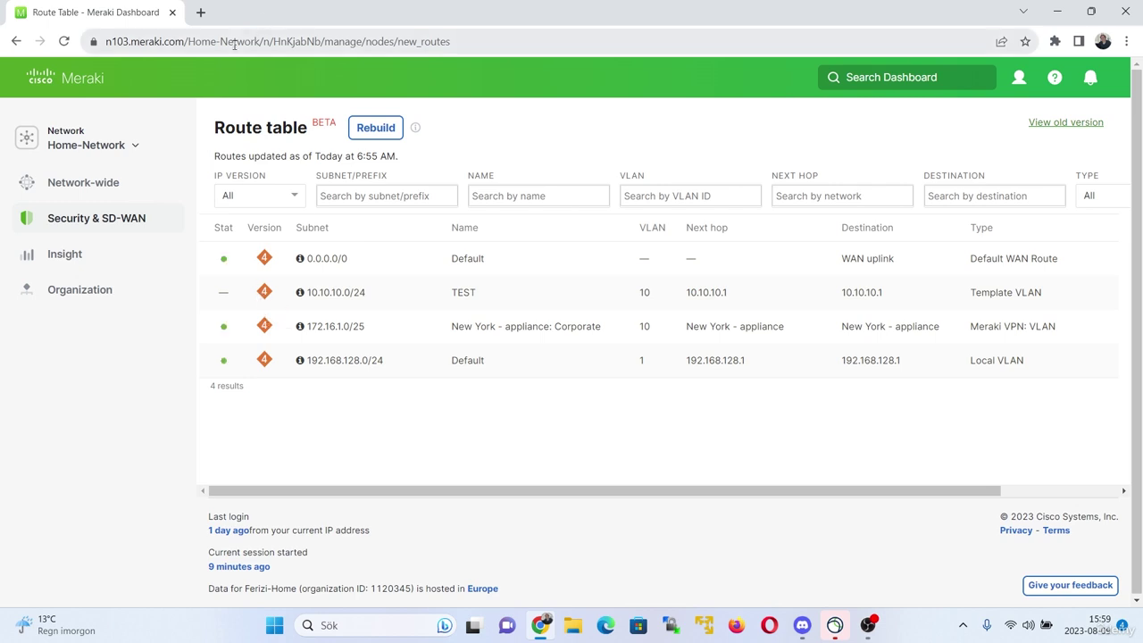
left_click(235, 42)
key("Return")
- Ping 172.16.1.129 from Home-Network's appliance tools with the default source IP and examine the loss rate and latency
mouse_move(127, 230)
left_click(230, 243)
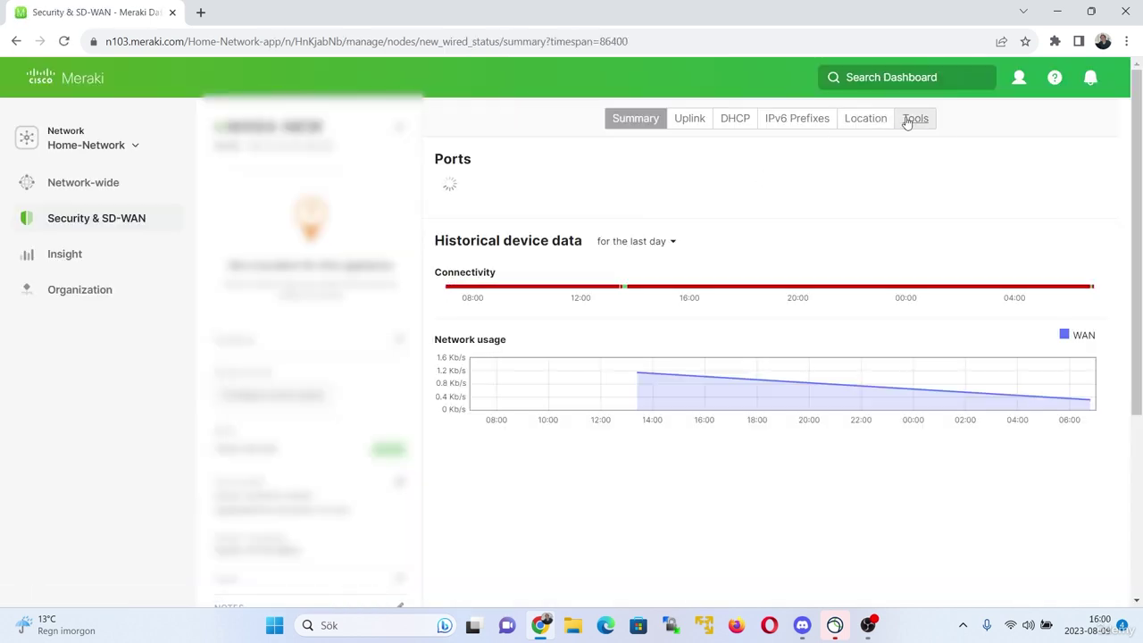
left_click(914, 118)
left_click(823, 180)
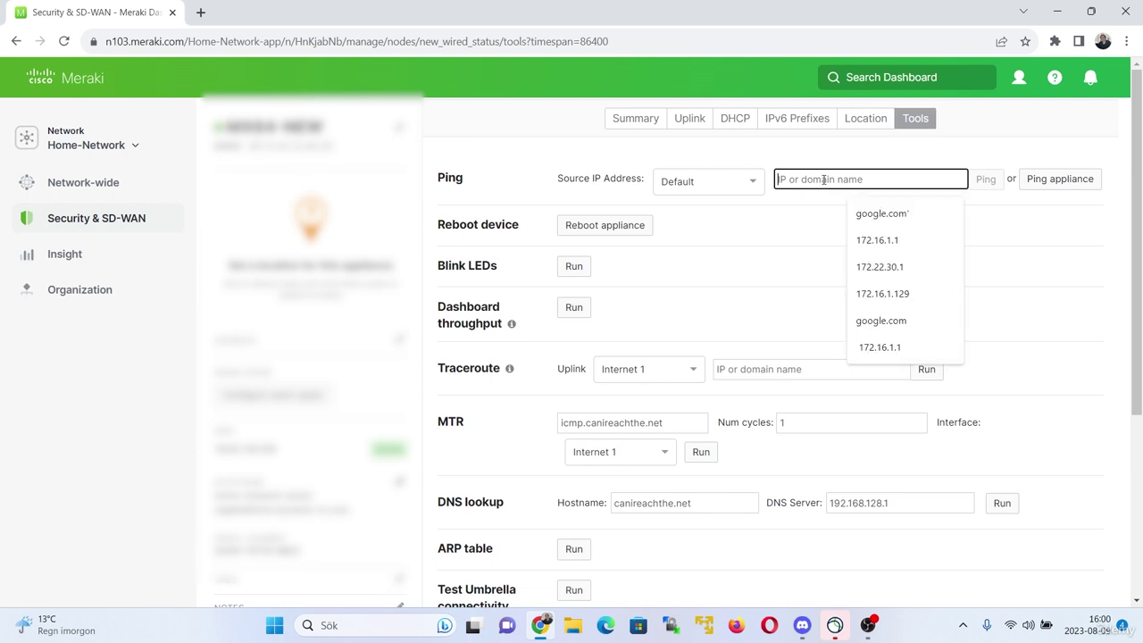
type("172.16.")
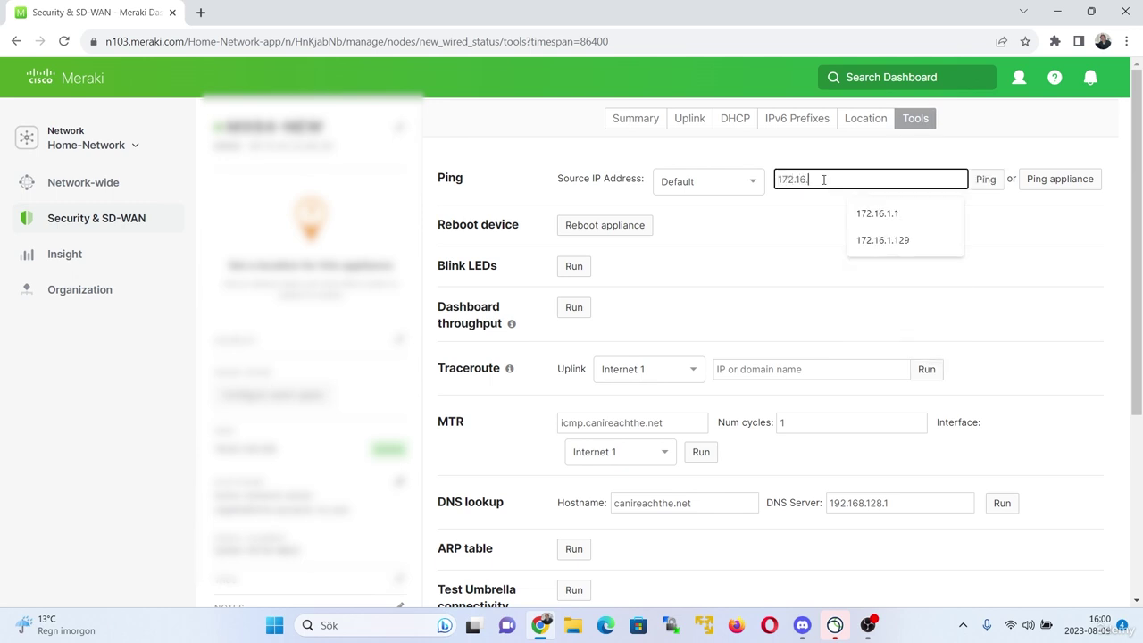
type("12")
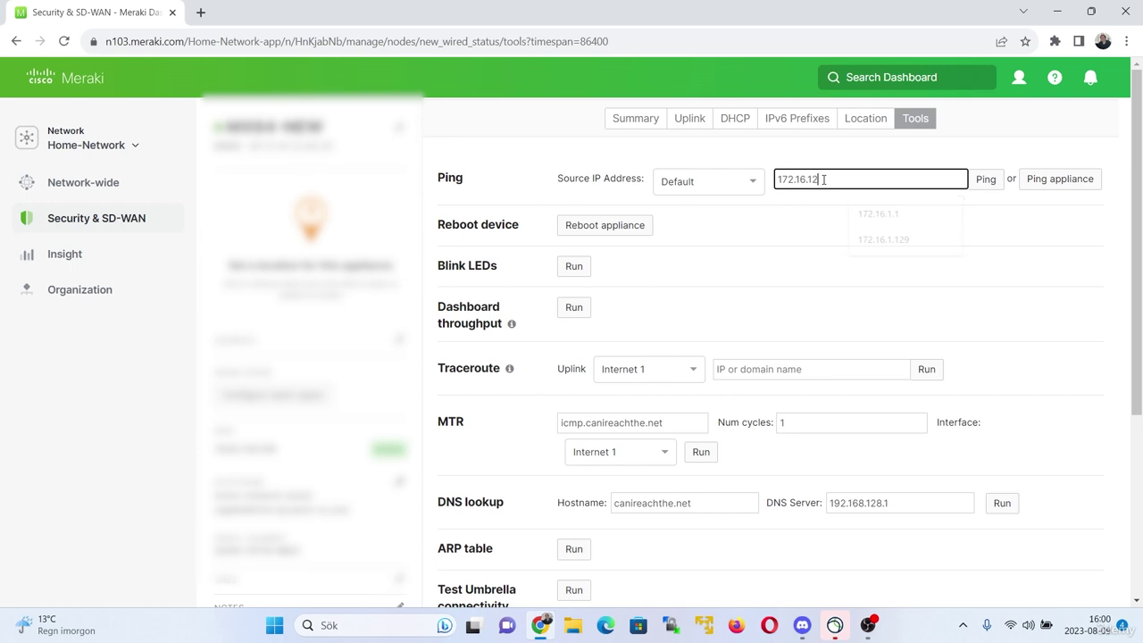
key("BackSpace")
key("BackSpace")
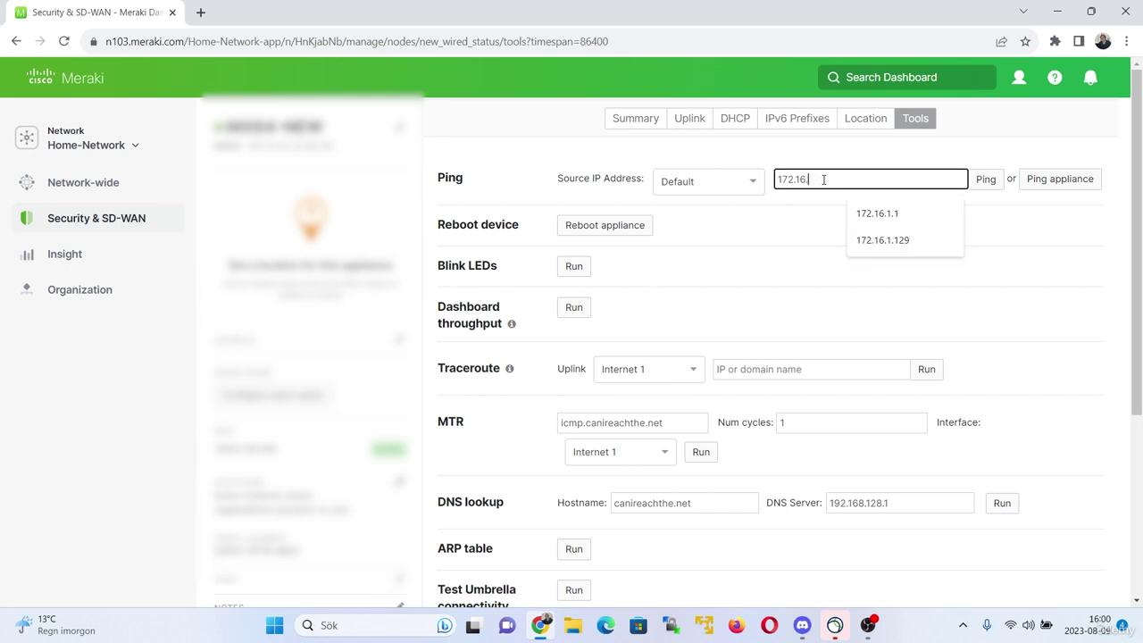
type(".129")
key("Return")
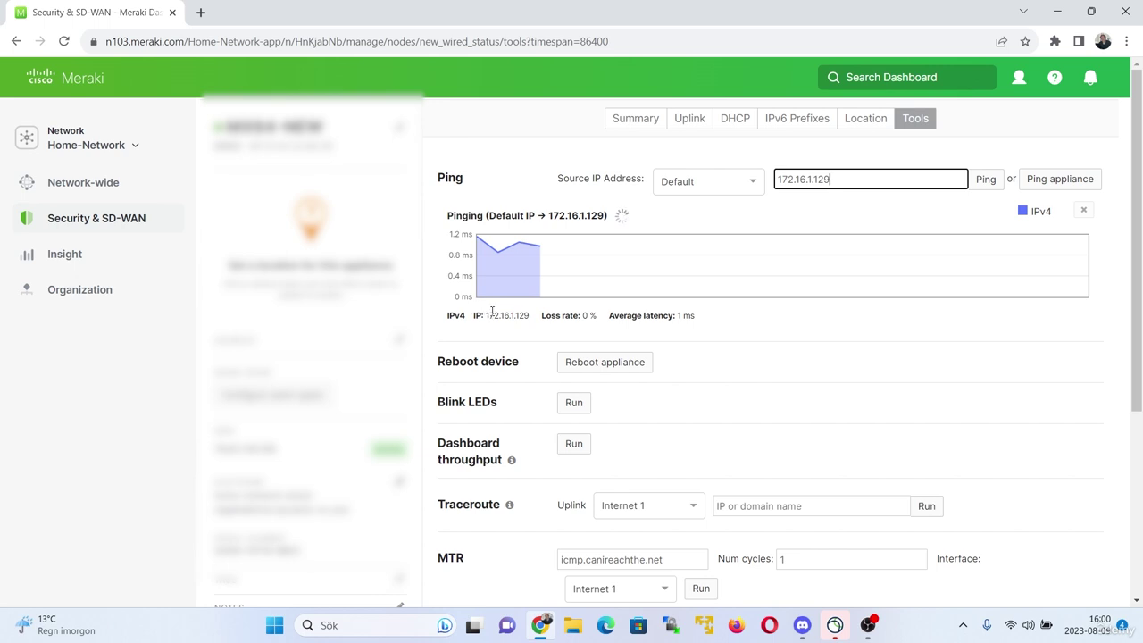
left_click_drag(491, 309, 604, 334)
left_click(741, 344)
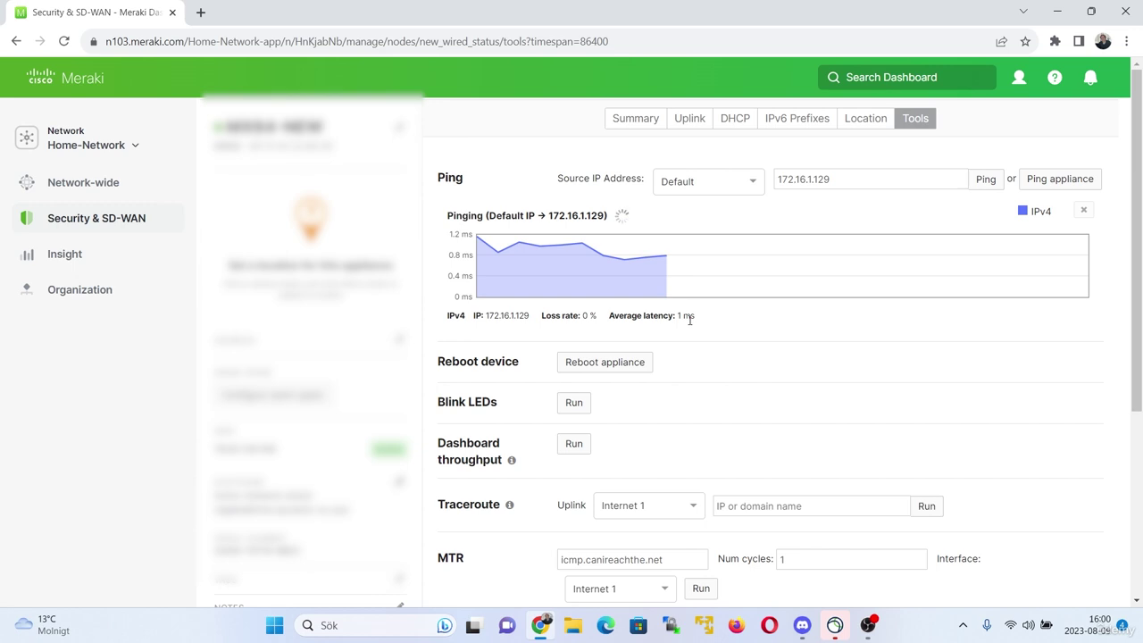
- Review Home-Network's site-to-site VPN settings, from the hub and local networks down to the outbound firewall rules
mouse_move(152, 225)
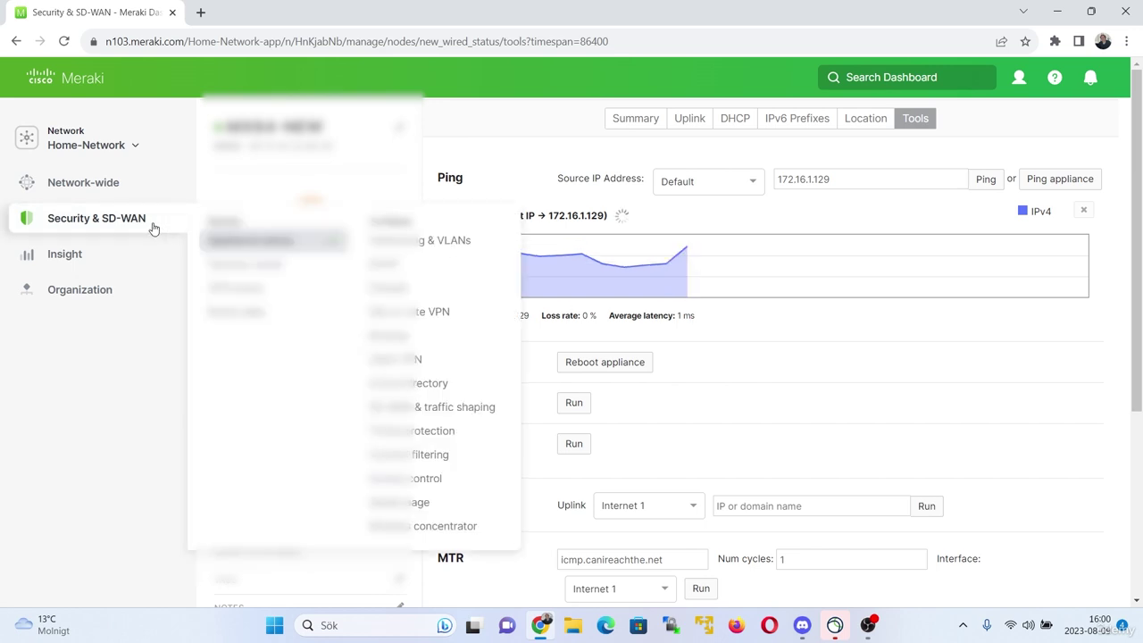
left_click(423, 310)
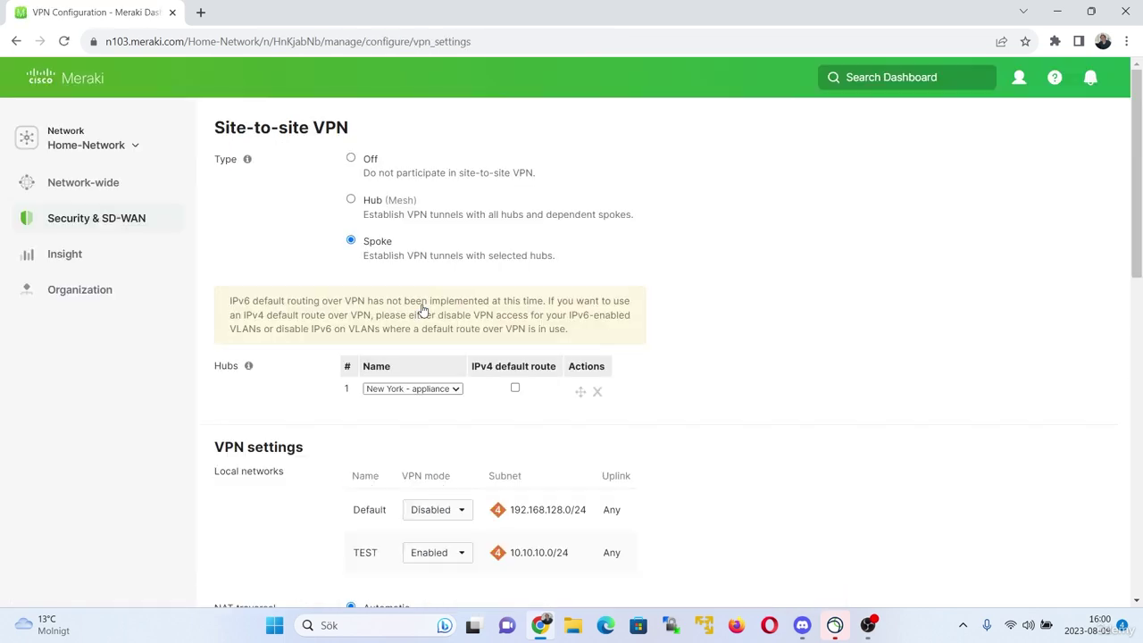
scroll(800, 331, "down", 3)
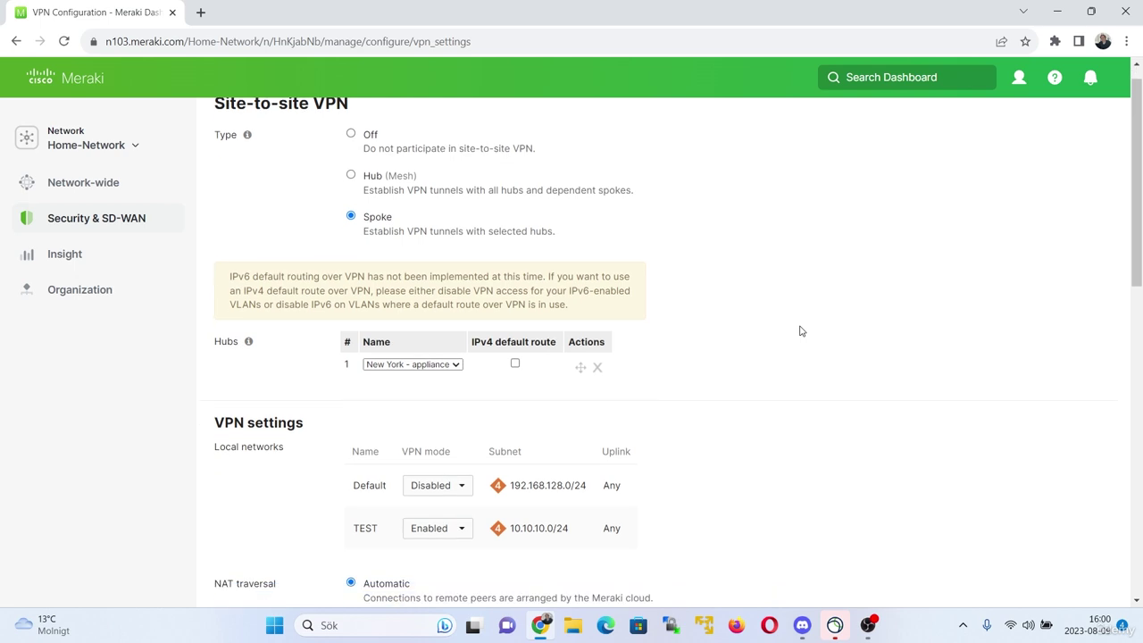
scroll(482, 455, "down", 1)
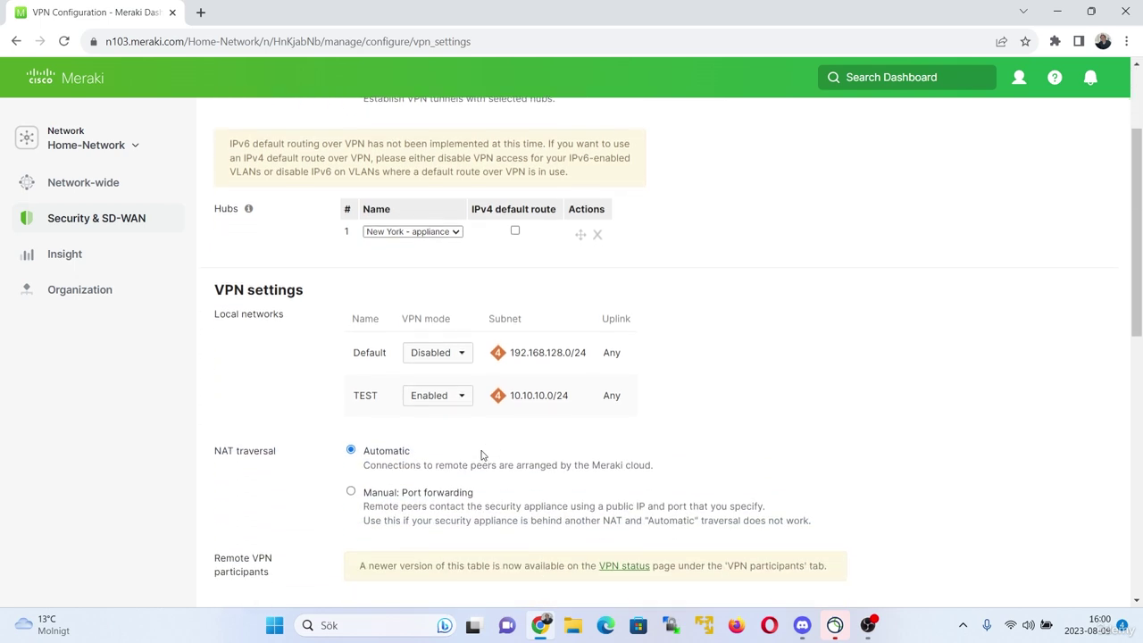
left_click(450, 401)
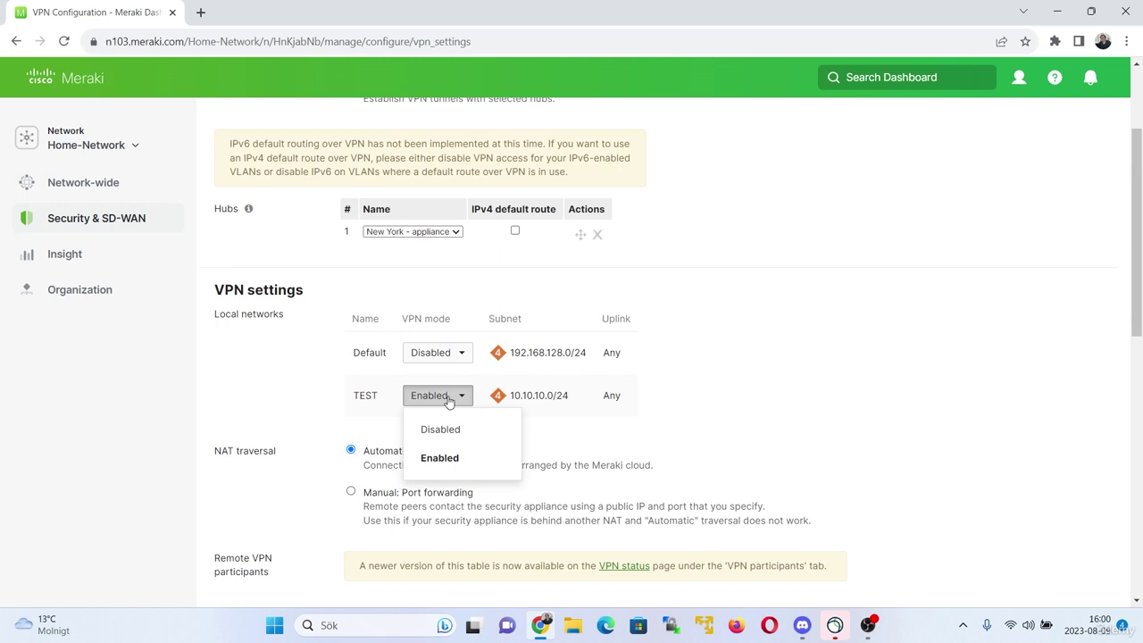
left_click(777, 355)
scroll(778, 357, "down", 1)
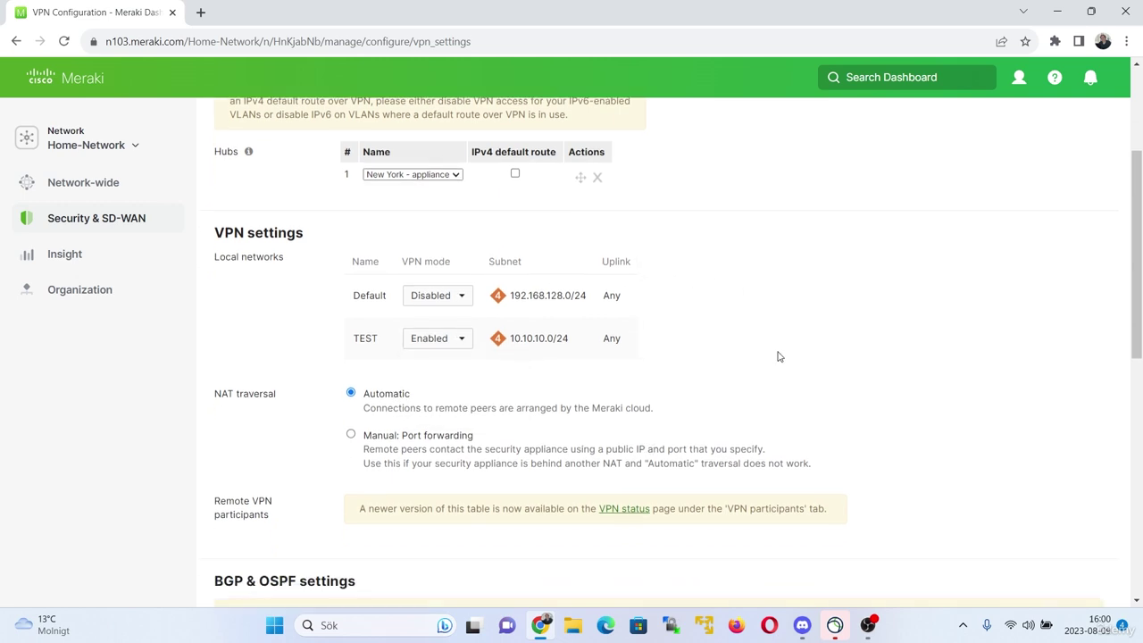
scroll(778, 356, "down", 5)
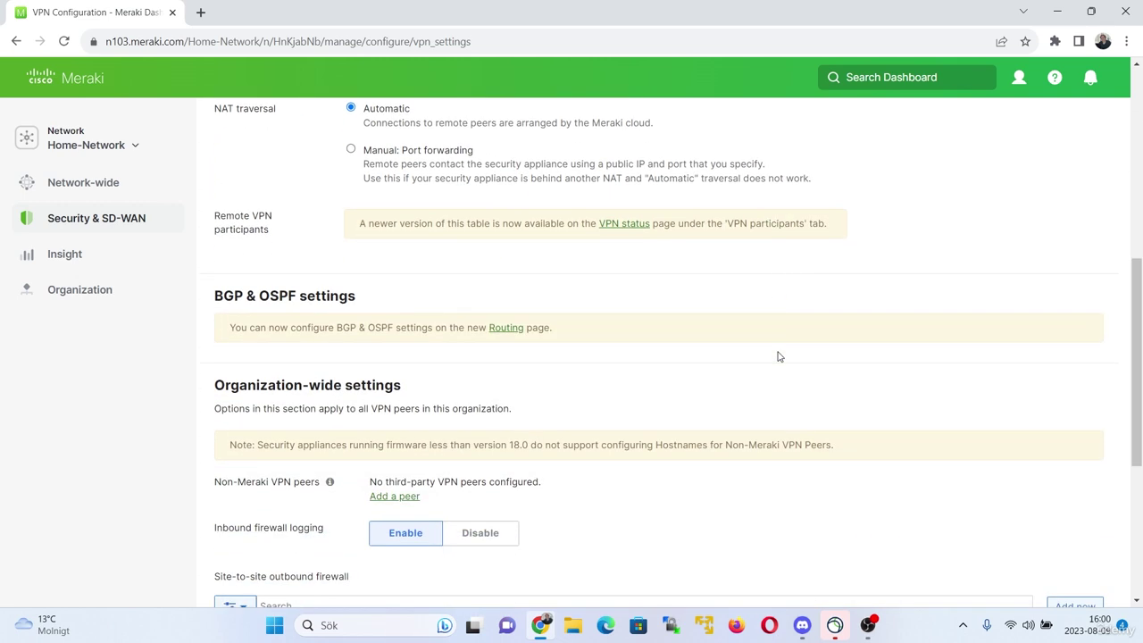
scroll(778, 356, "down", 3)
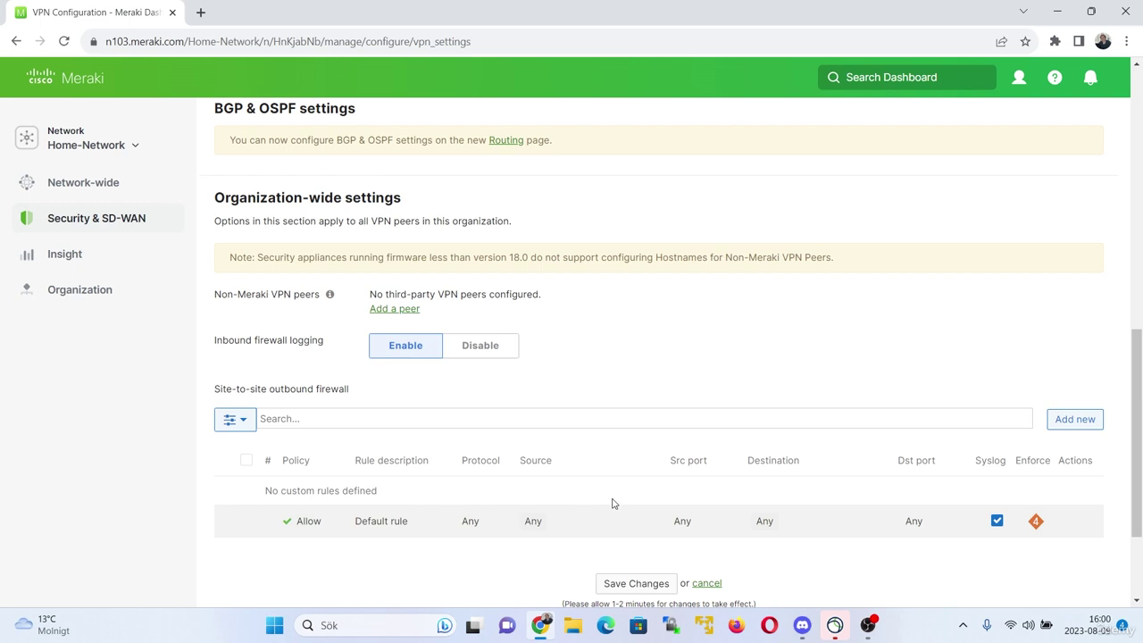
scroll(613, 504, "down", 1)
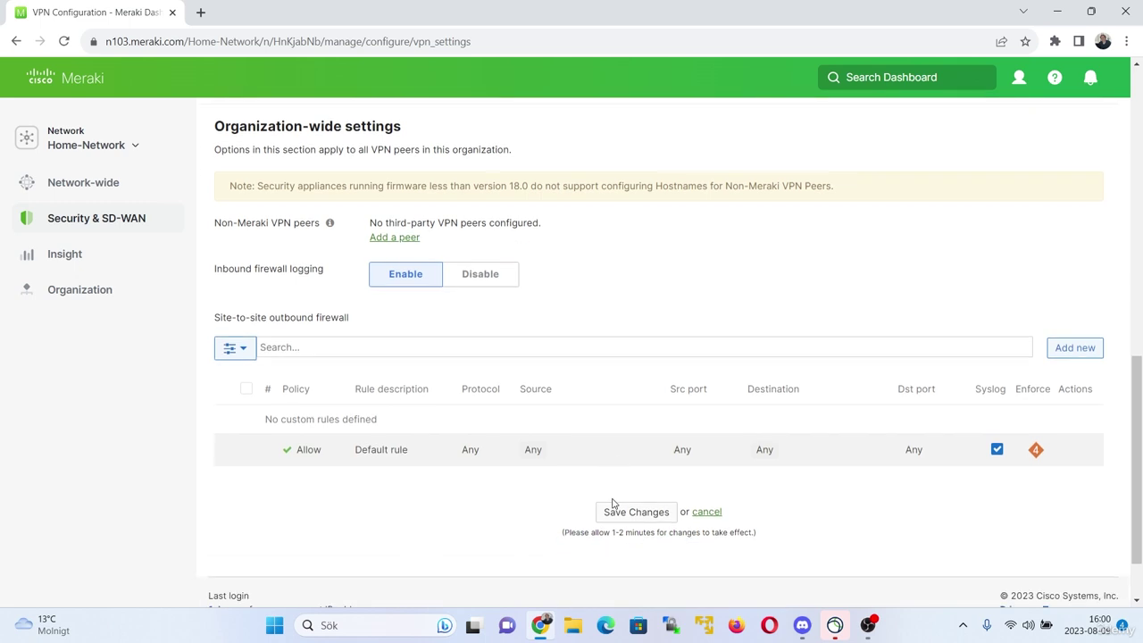
- Add a site-to-site outbound firewall deny rule described as DENY_GUEST, with protocol Any and source 10.10.10.0/24
left_click(1068, 350)
left_click(425, 468)
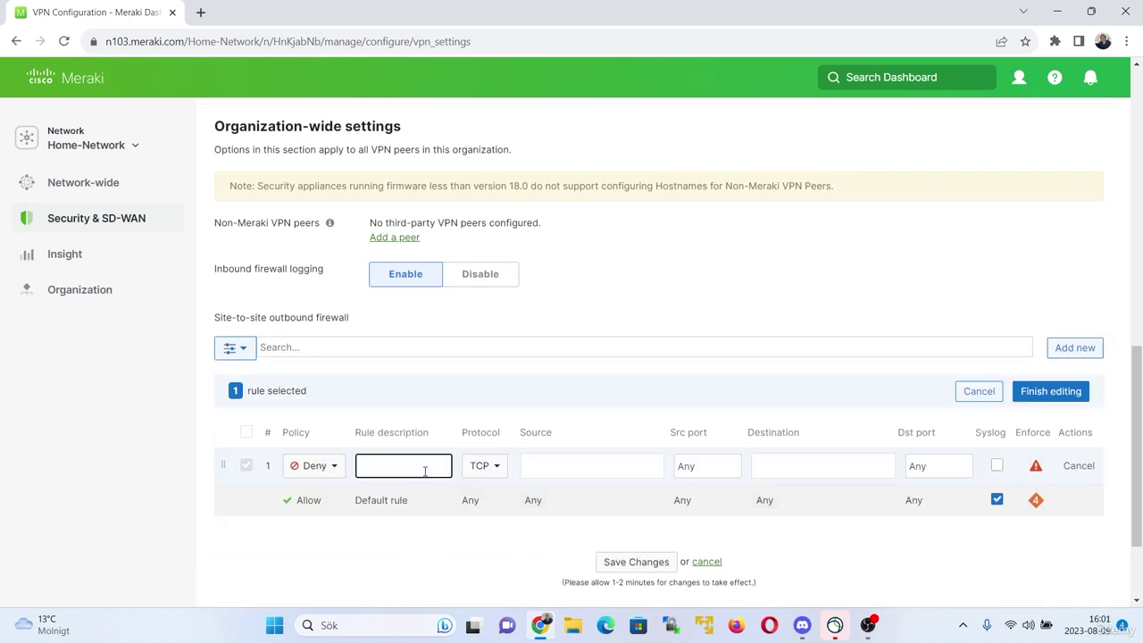
type("DENY_GUEST")
left_click(484, 465)
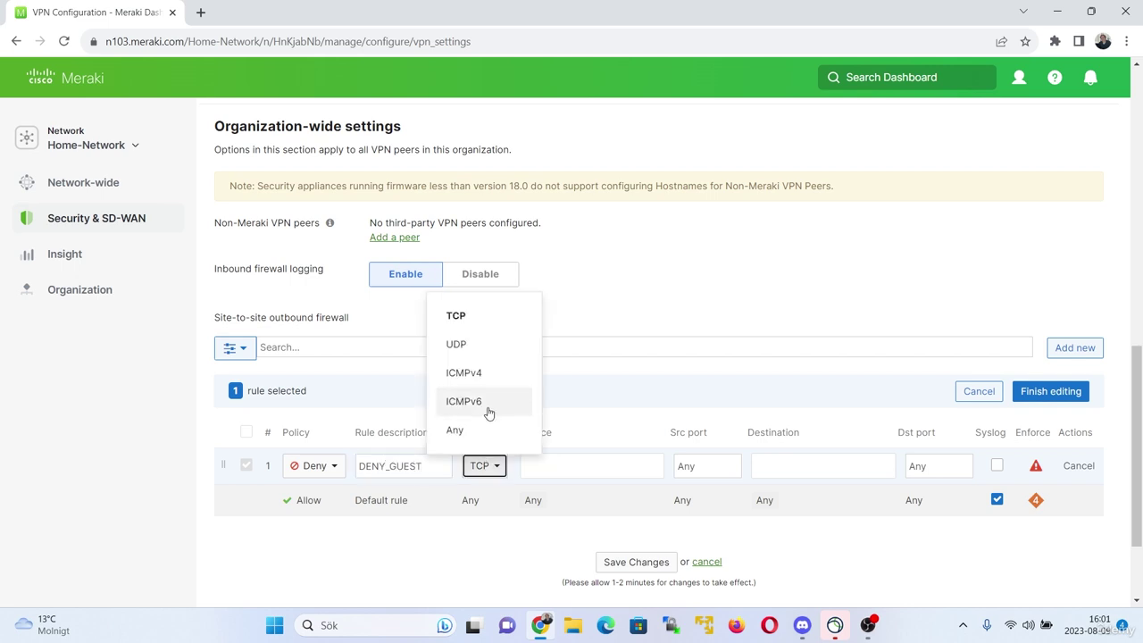
left_click(476, 431)
left_click(550, 465)
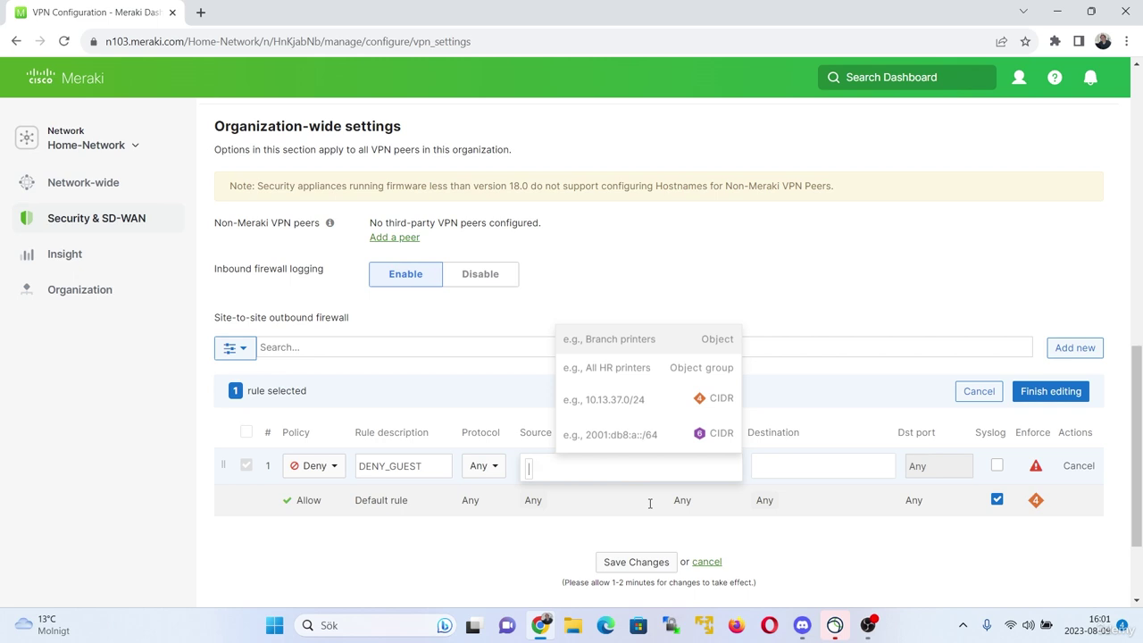
type("10.10.10.0/24")
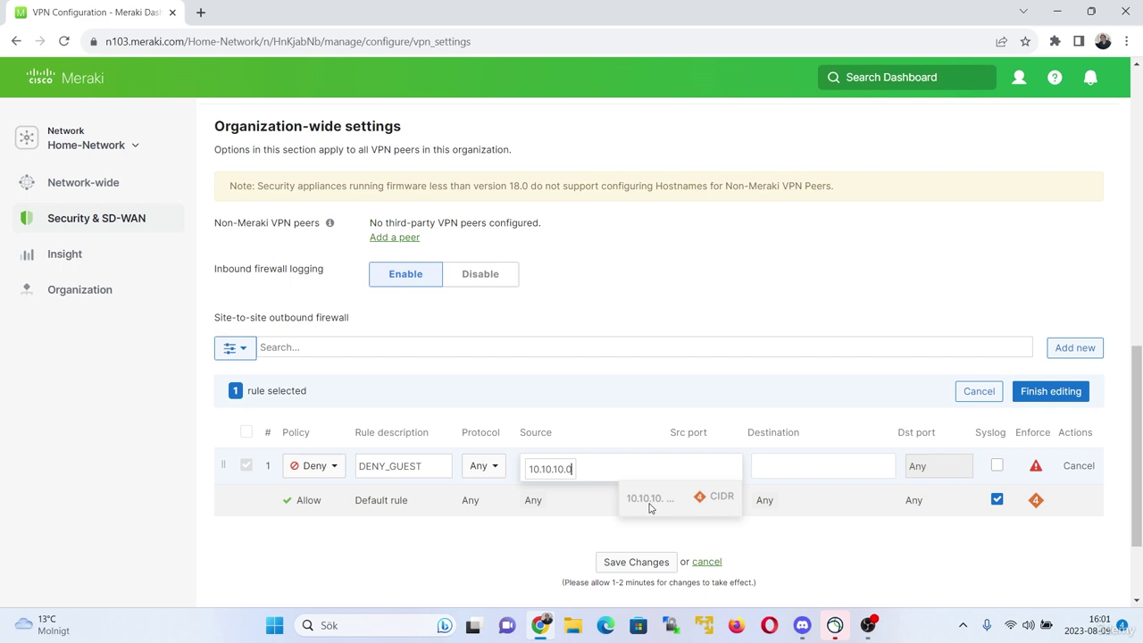
left_click(650, 505)
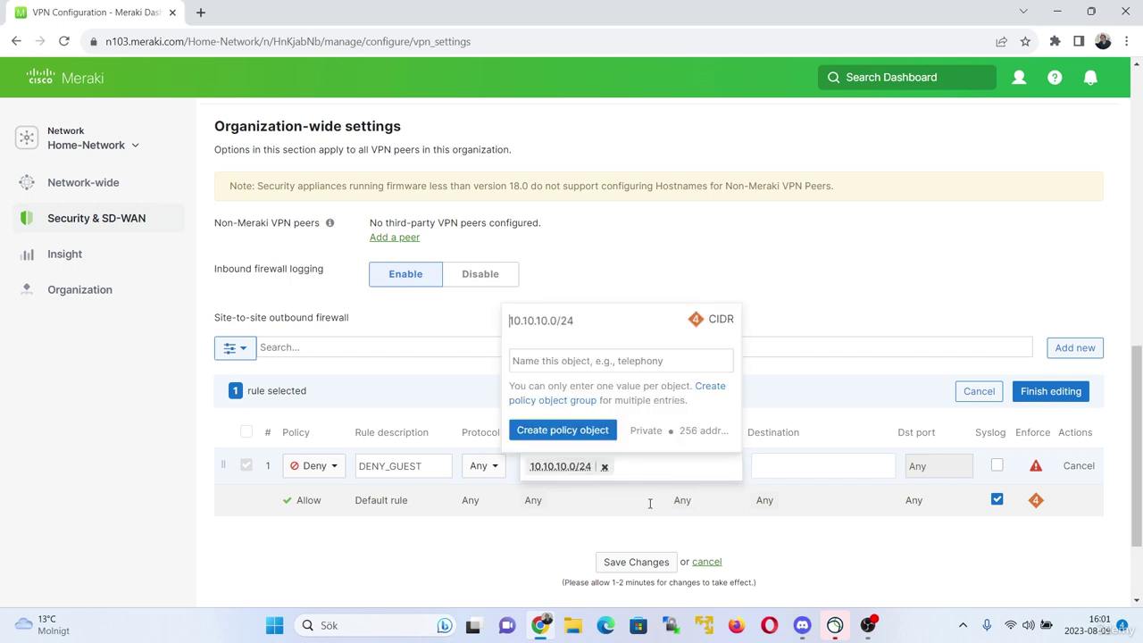
- Set the DENY_GUEST rule's destination to 172.16.1.129, finish editing, and save the VPN changes
left_click(790, 460)
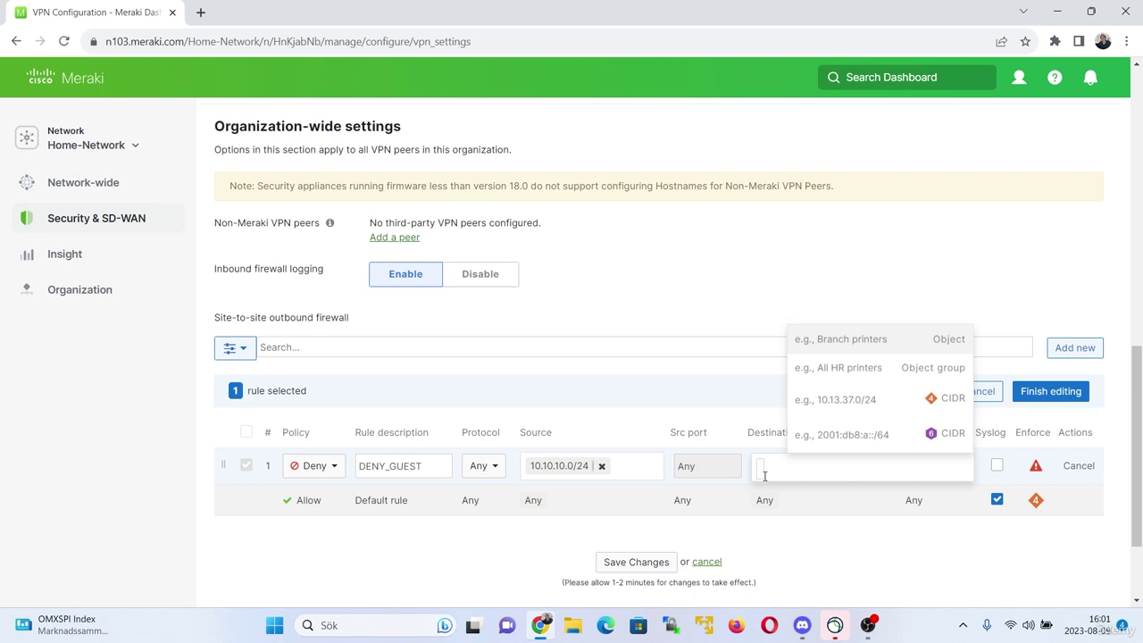
type("172")
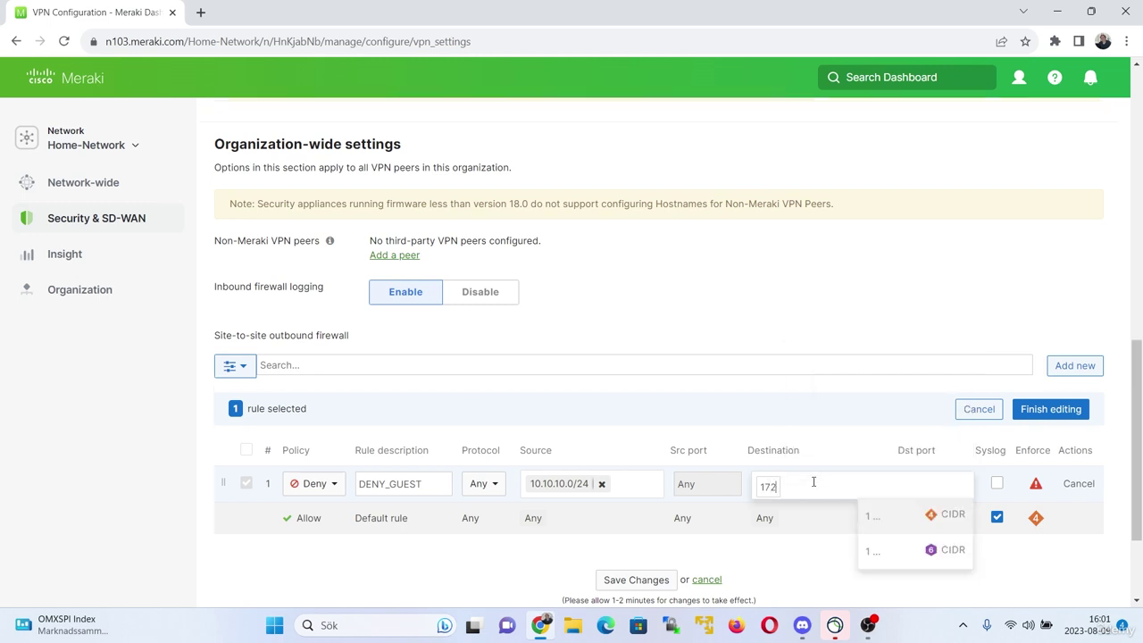
type(".16.1.")
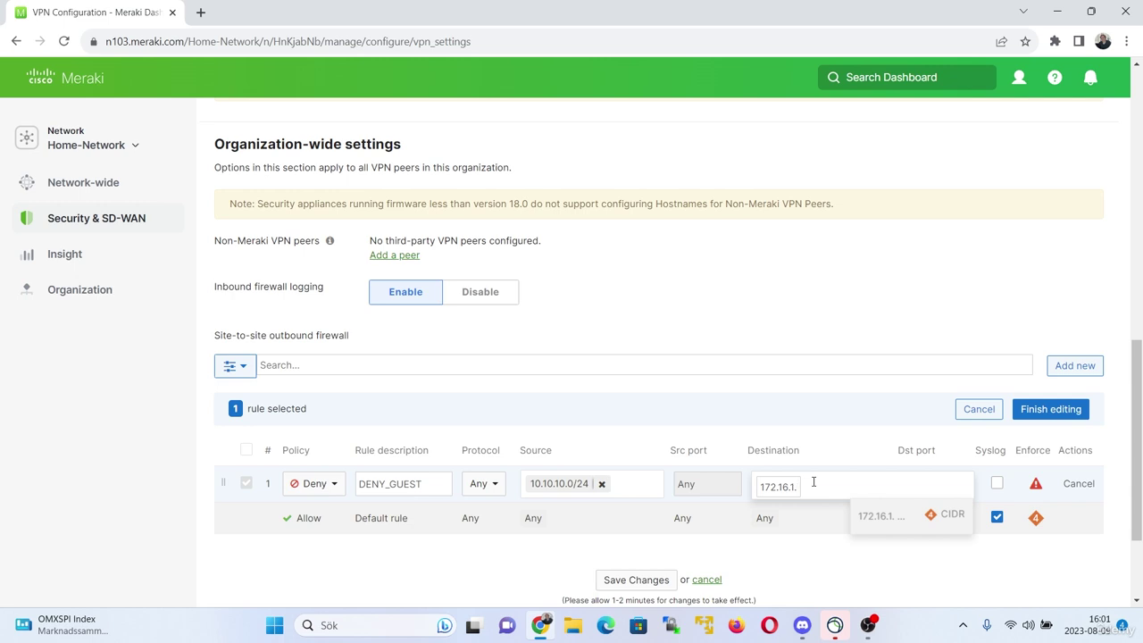
type("129")
key("Return")
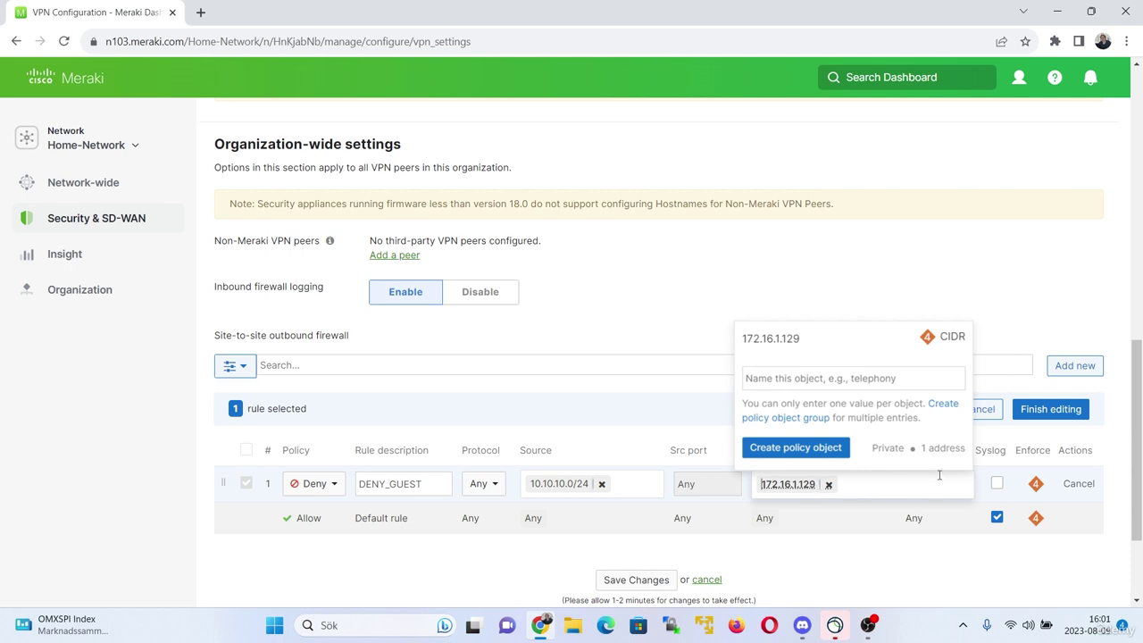
left_click(931, 485)
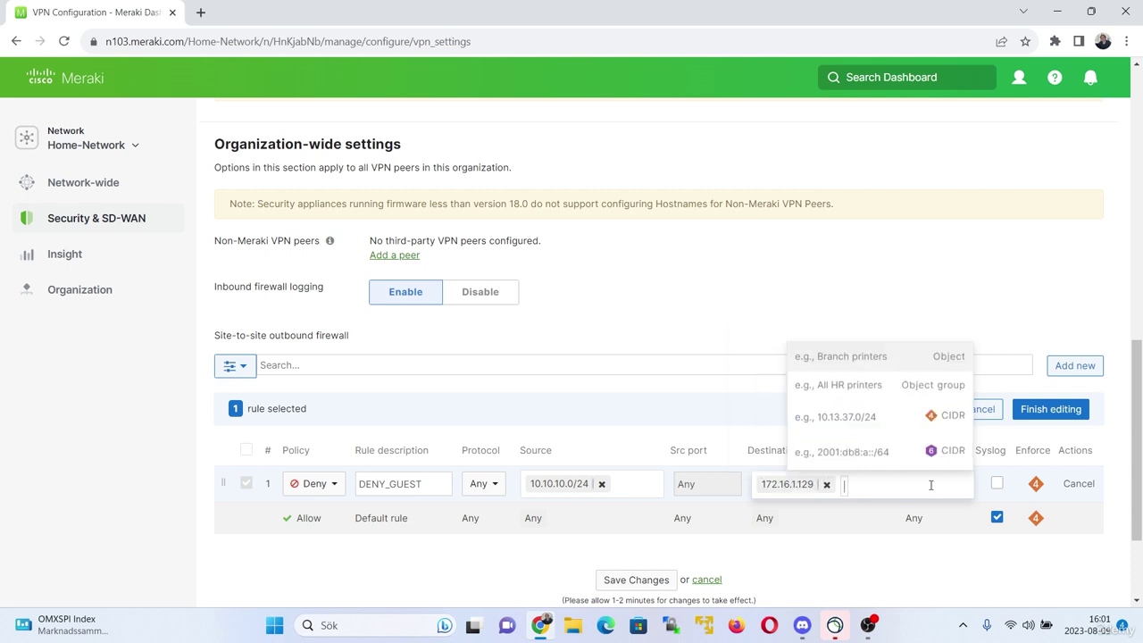
left_click(1070, 428)
left_click(1063, 416)
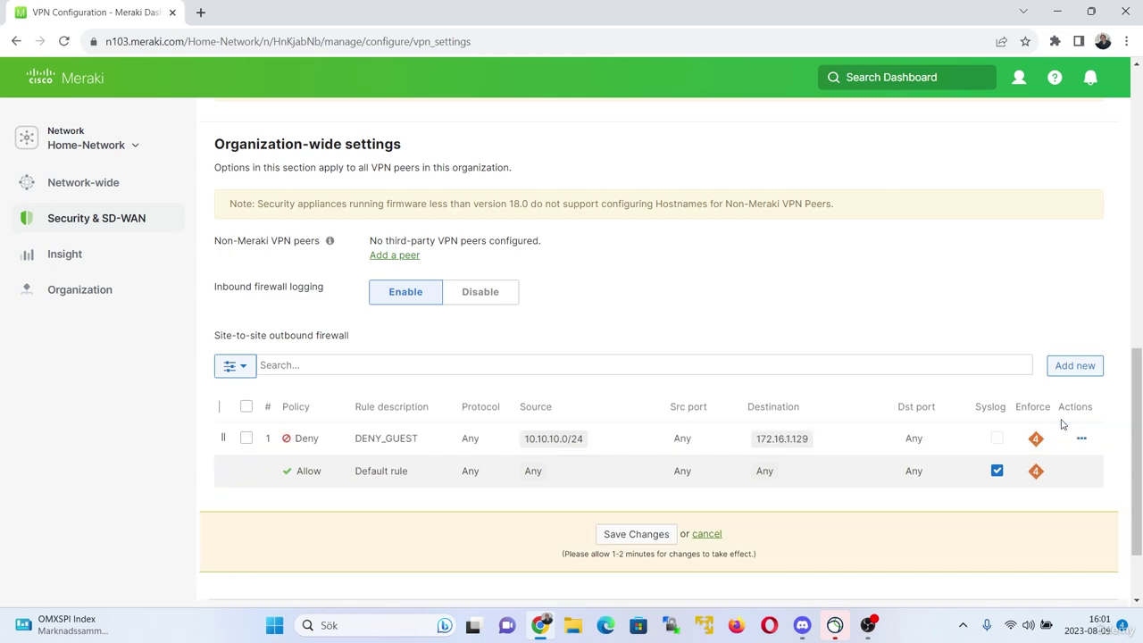
left_click(643, 533)
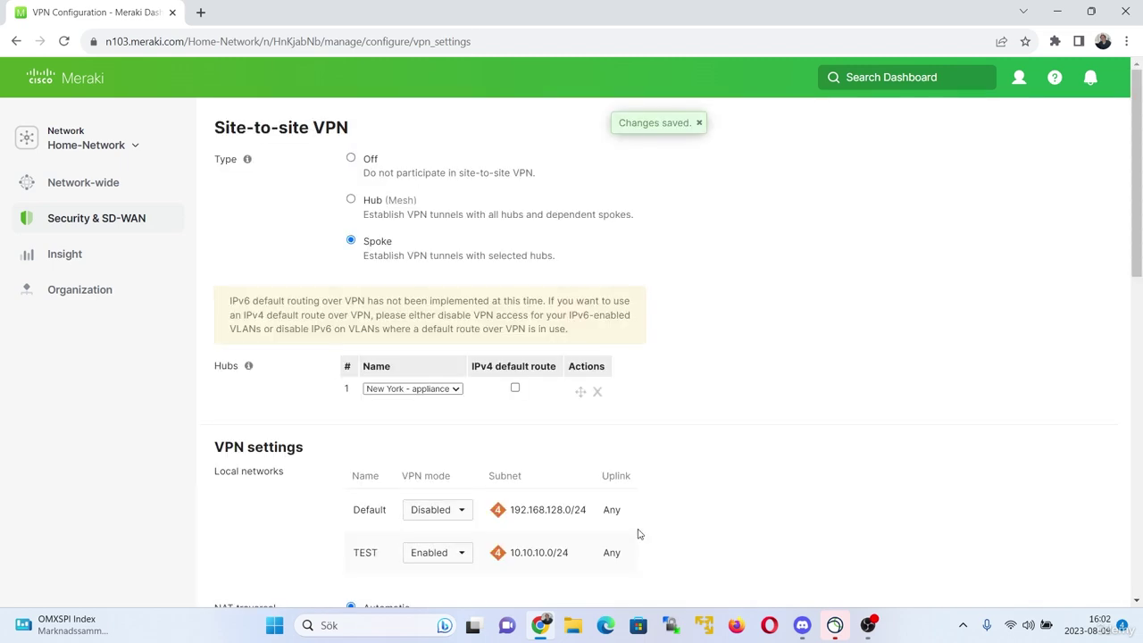
scroll(723, 494, "down", 15)
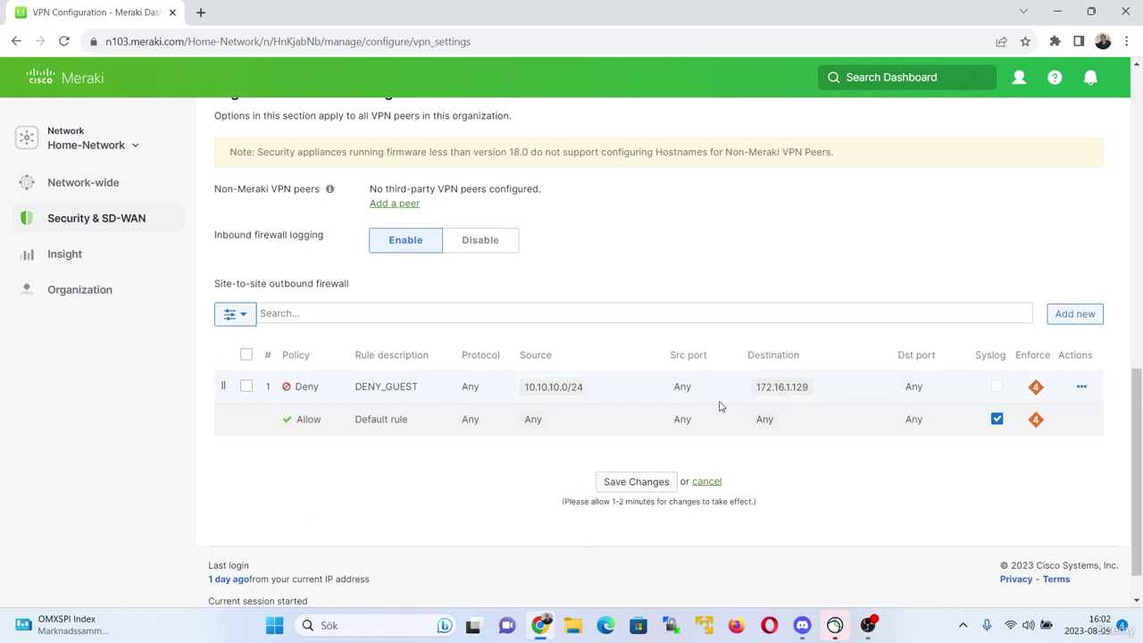
mouse_move(533, 388)
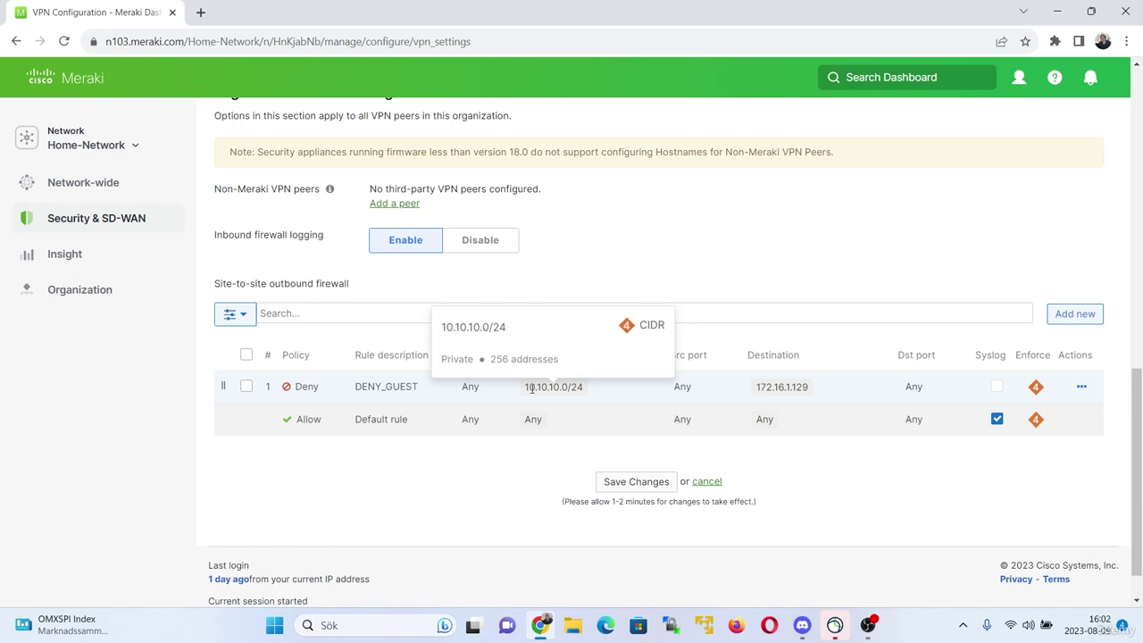
- Ping 172.16.1.129 from Home-Network's appliance tools with VLAN 10 as the source IP address and examine the loss rate
mouse_move(159, 239)
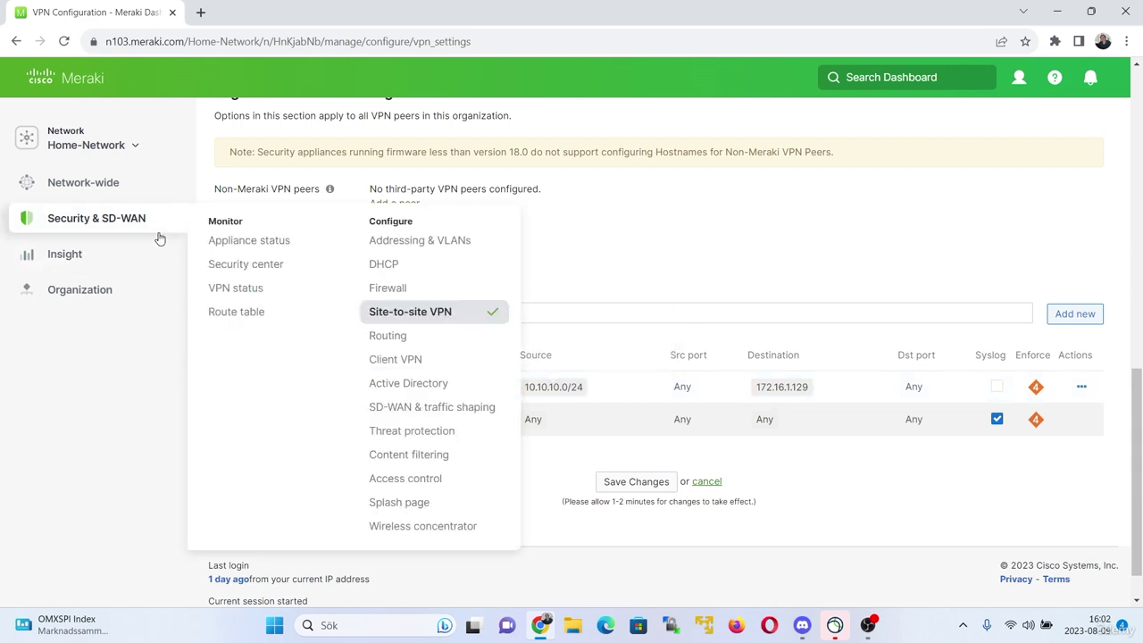
left_click(238, 236)
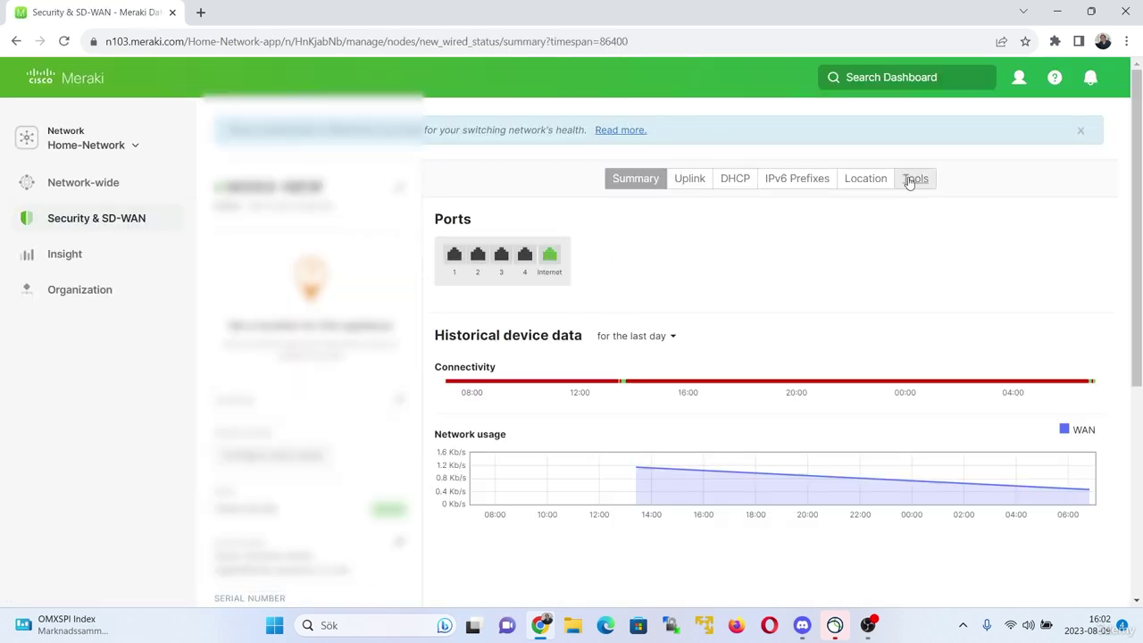
left_click(913, 179)
left_click(735, 242)
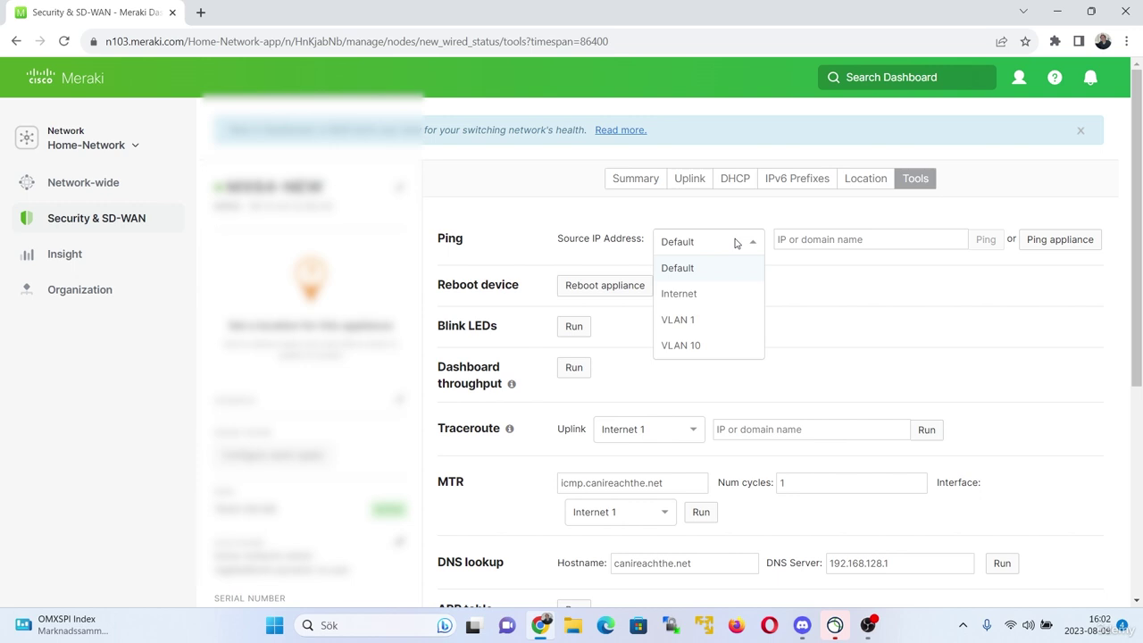
left_click(727, 357)
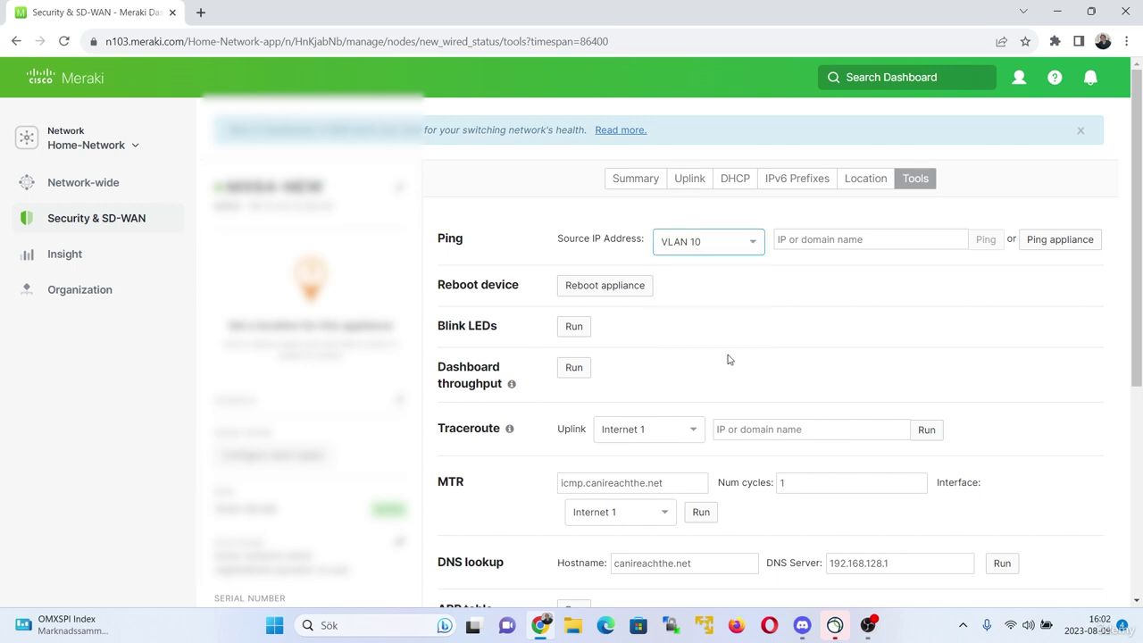
left_click(840, 243)
type("172")
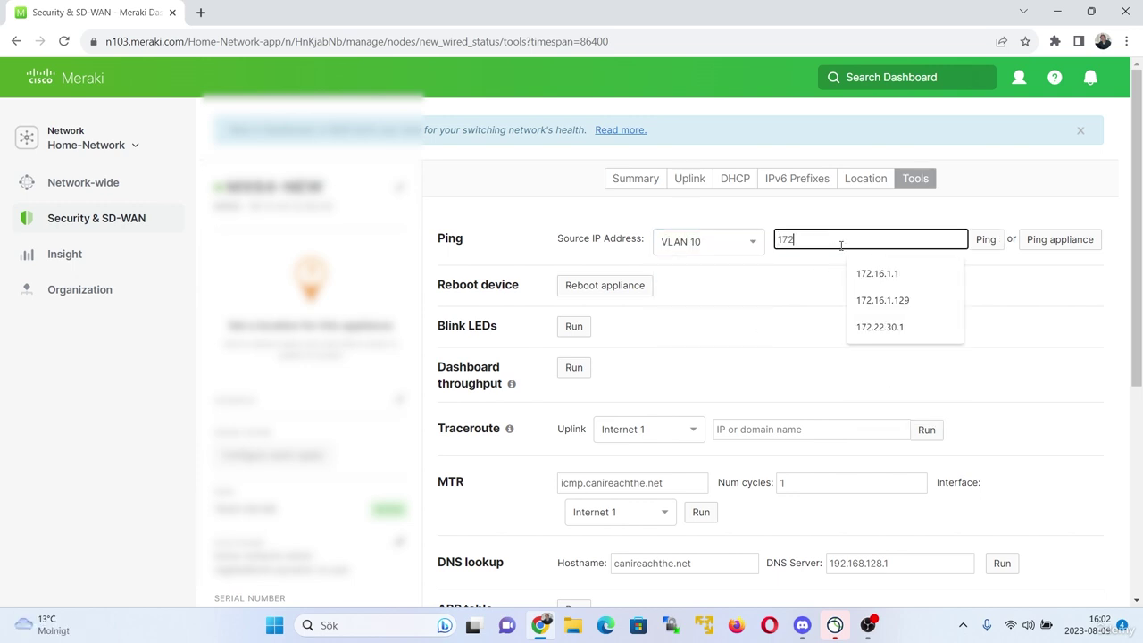
type(".16.")
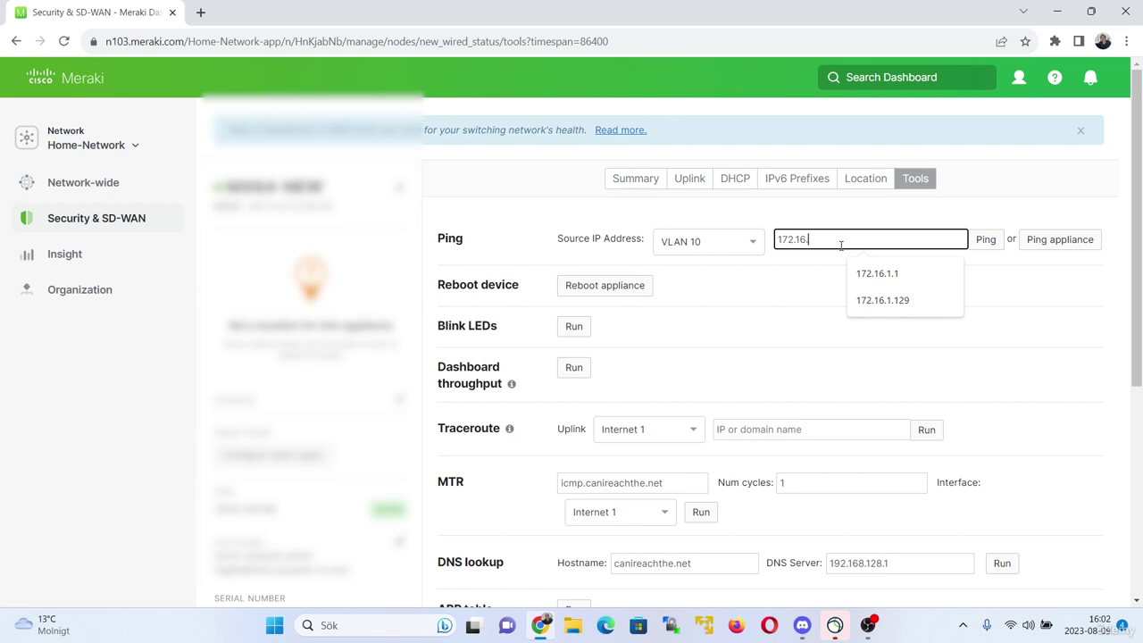
type("1.129")
key("Return")
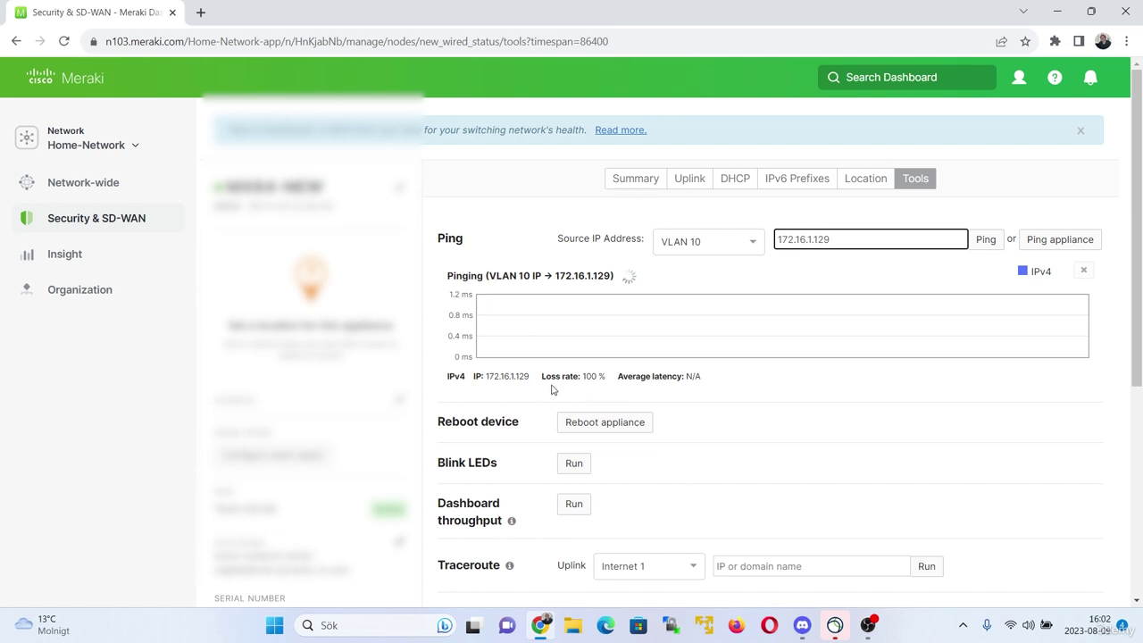
double_click(589, 376)
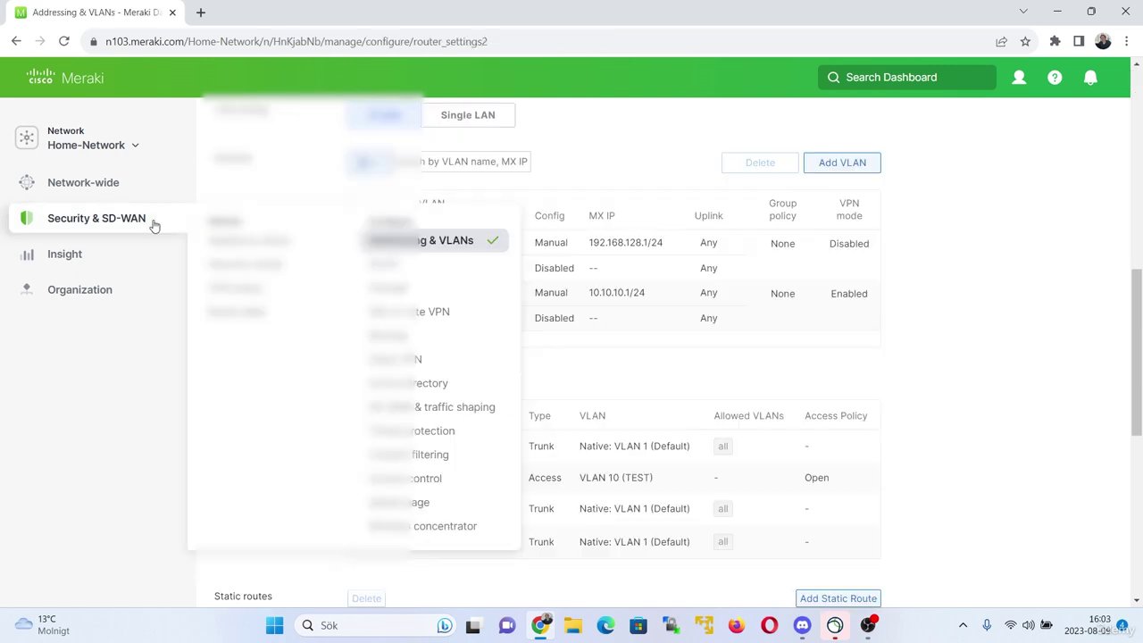
- Try to enable VPN mode for the Default local network in Home-Network's site-to-site VPN settings and save
left_click(407, 317)
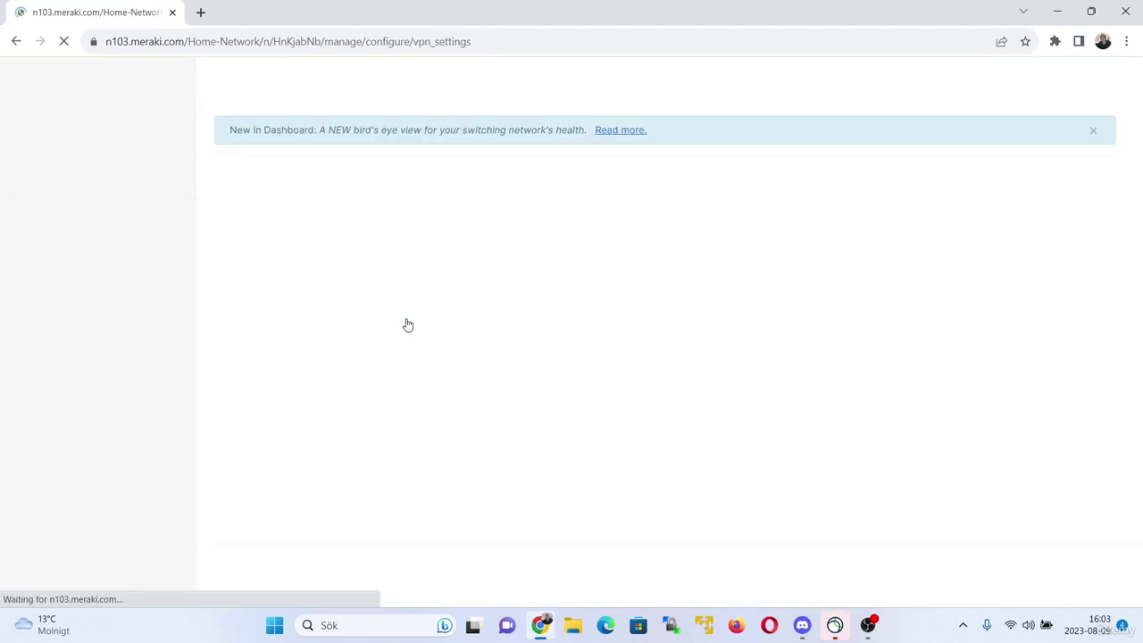
scroll(620, 398, "down", 4)
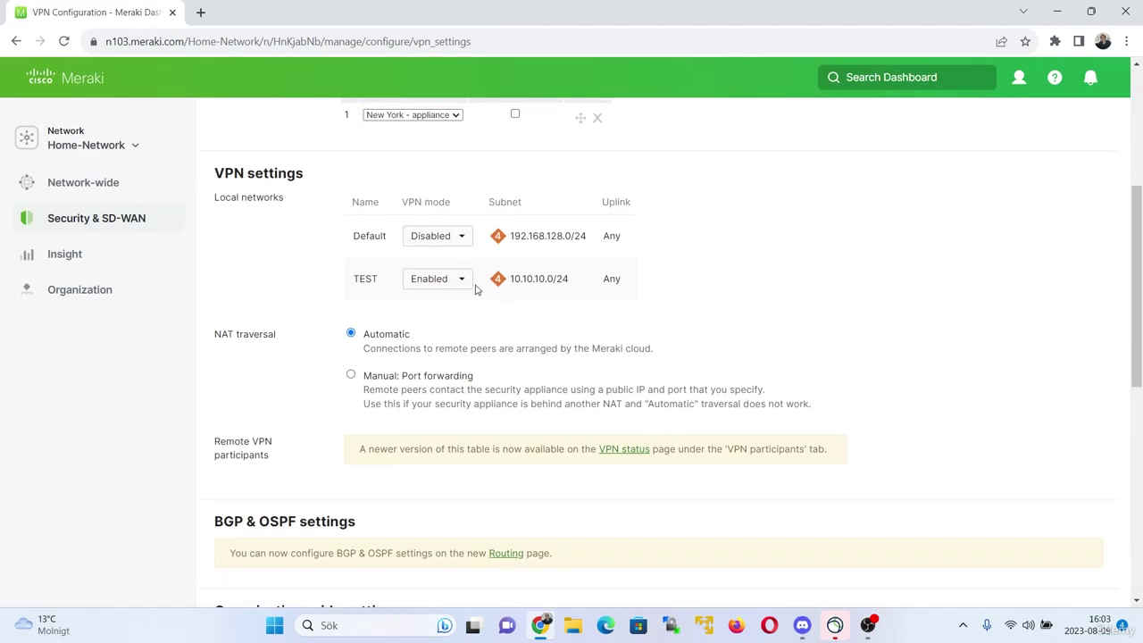
left_click(455, 236)
left_click(449, 297)
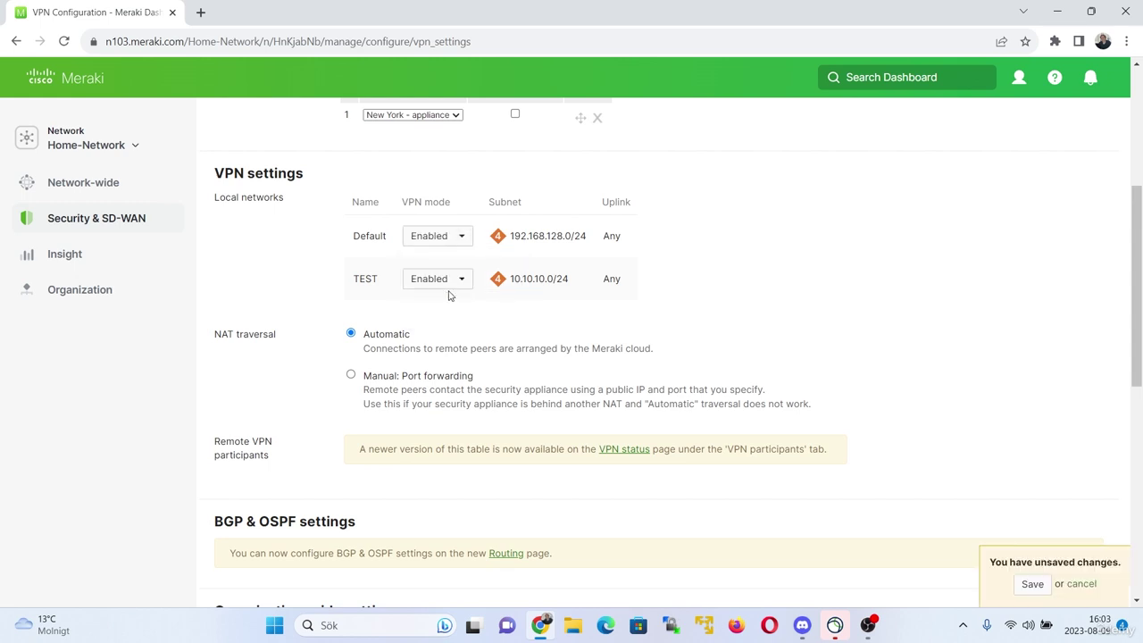
scroll(1043, 518, "down", 1)
left_click(1032, 584)
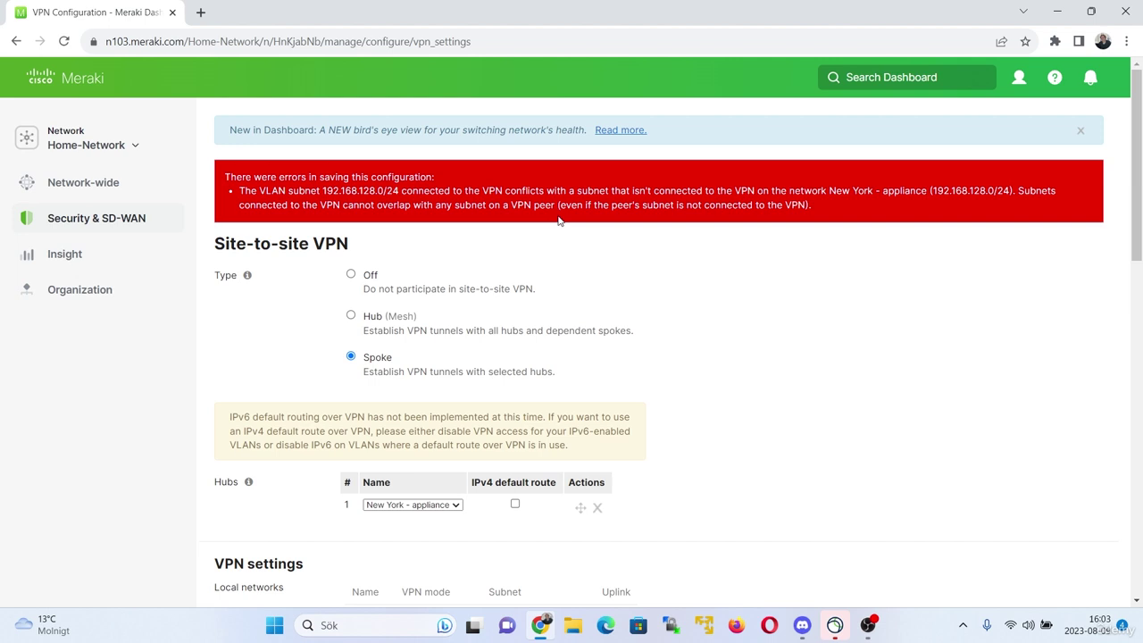
scroll(474, 515, "down", 3)
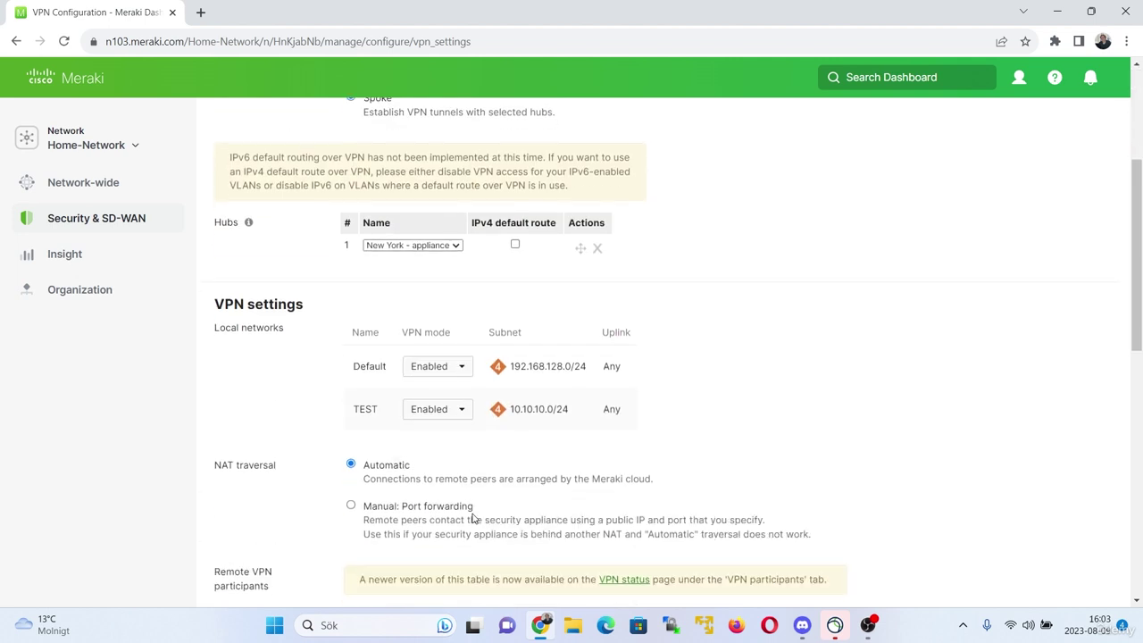
- Change the Default VLAN's IPv4 subnet to 192.168.129.0/24 in Home-Network's addressing settings and try to save
mouse_move(134, 223)
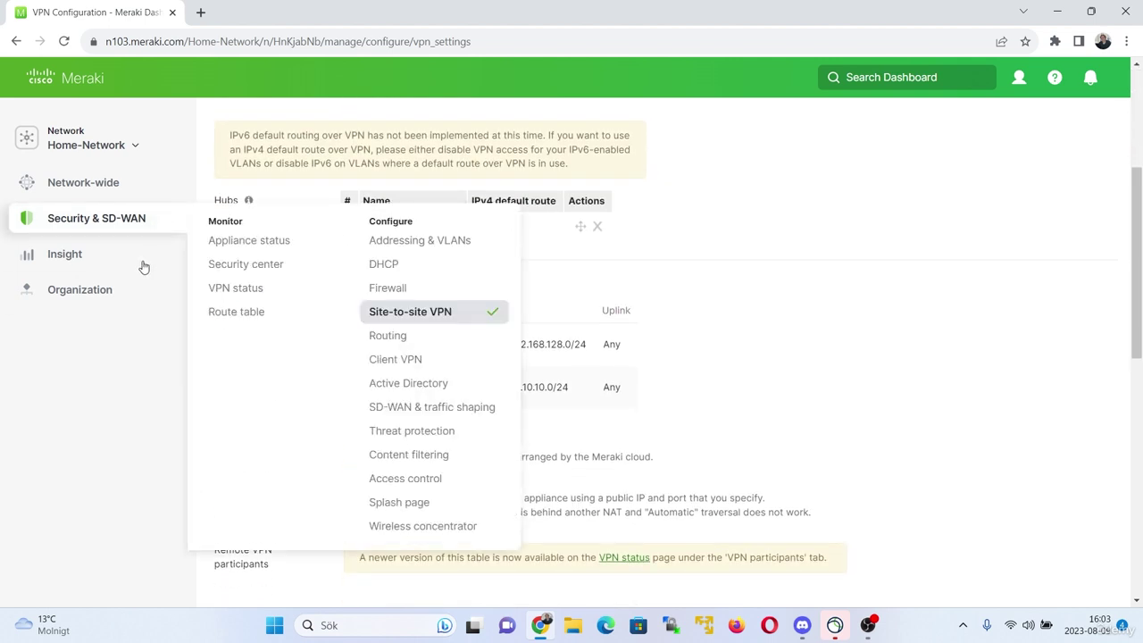
left_click(366, 255)
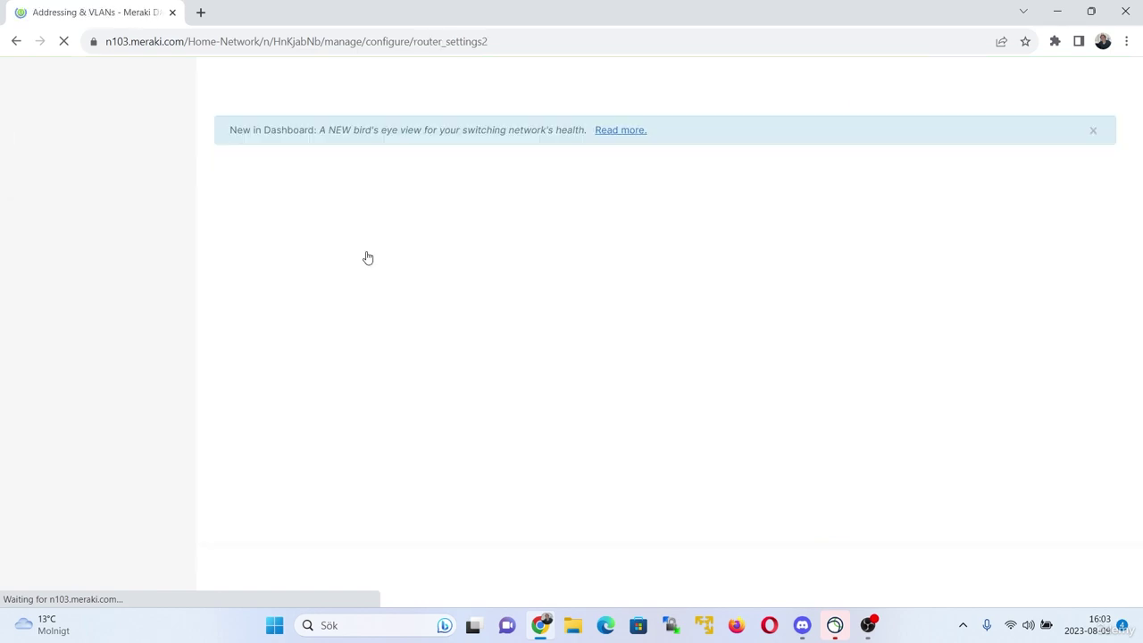
scroll(480, 382, "down", 4)
scroll(480, 382, "down", 2)
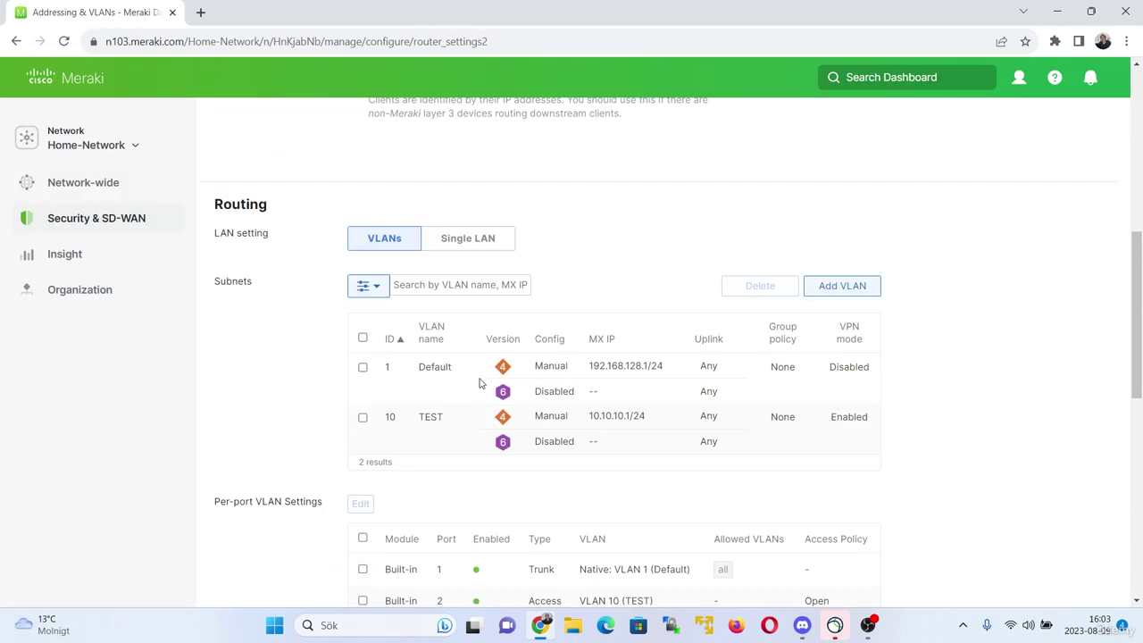
left_click(362, 367)
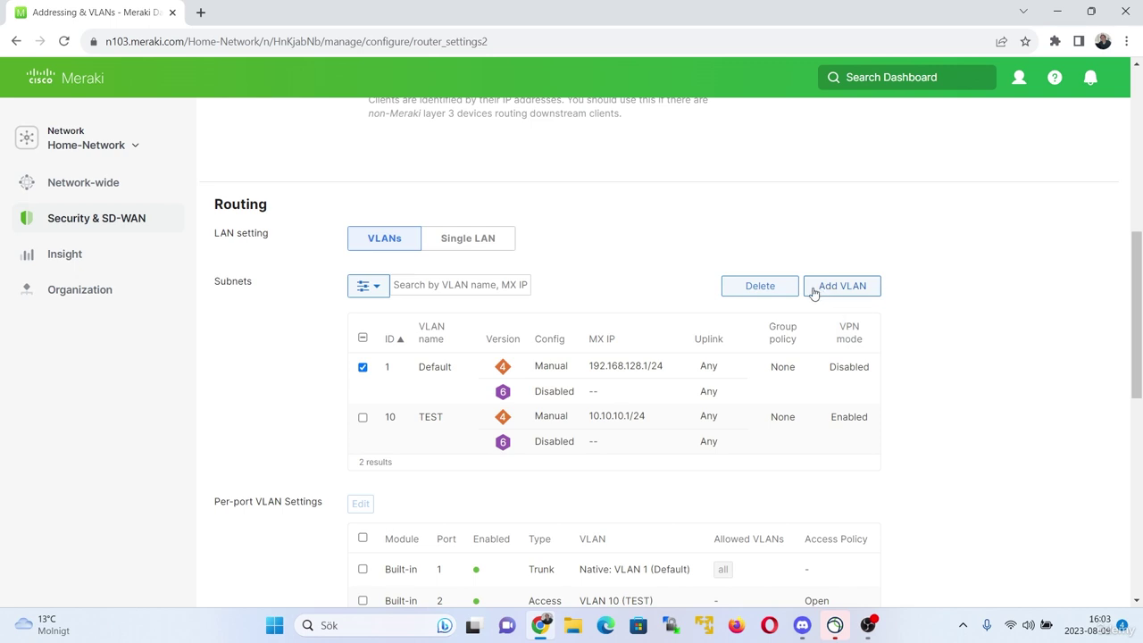
left_click(461, 370)
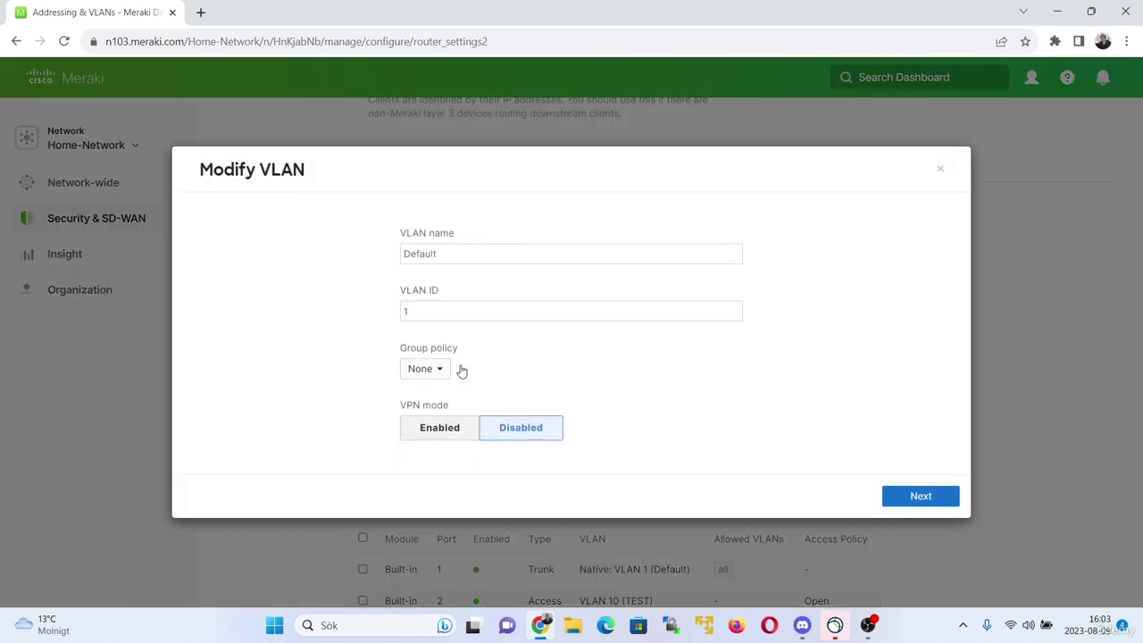
left_click(911, 497)
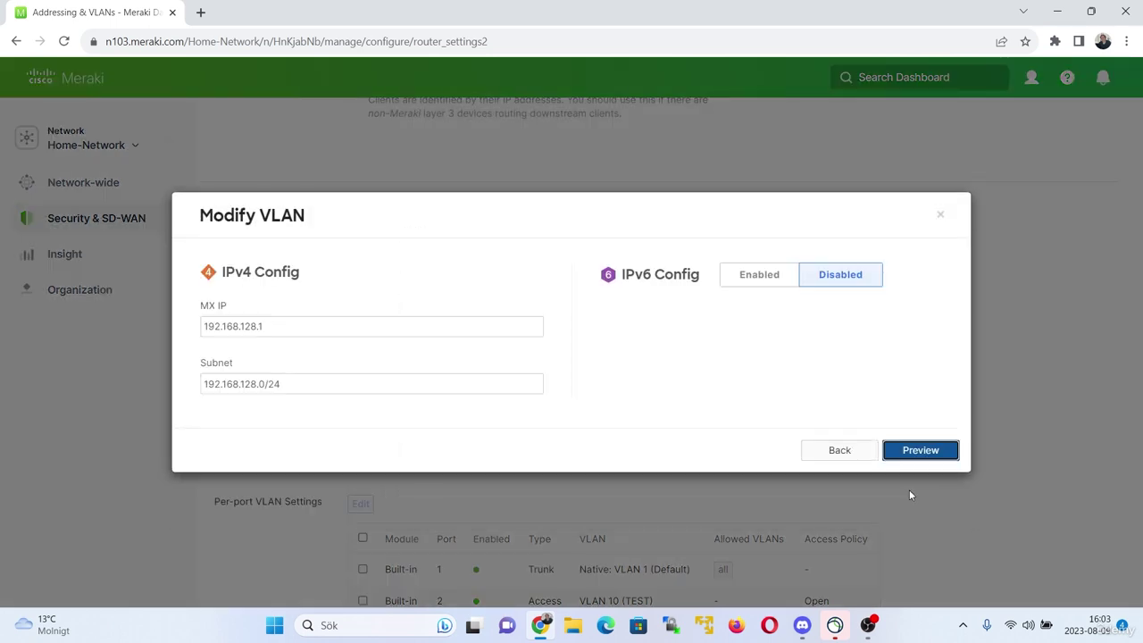
left_click(317, 379)
left_click(257, 386)
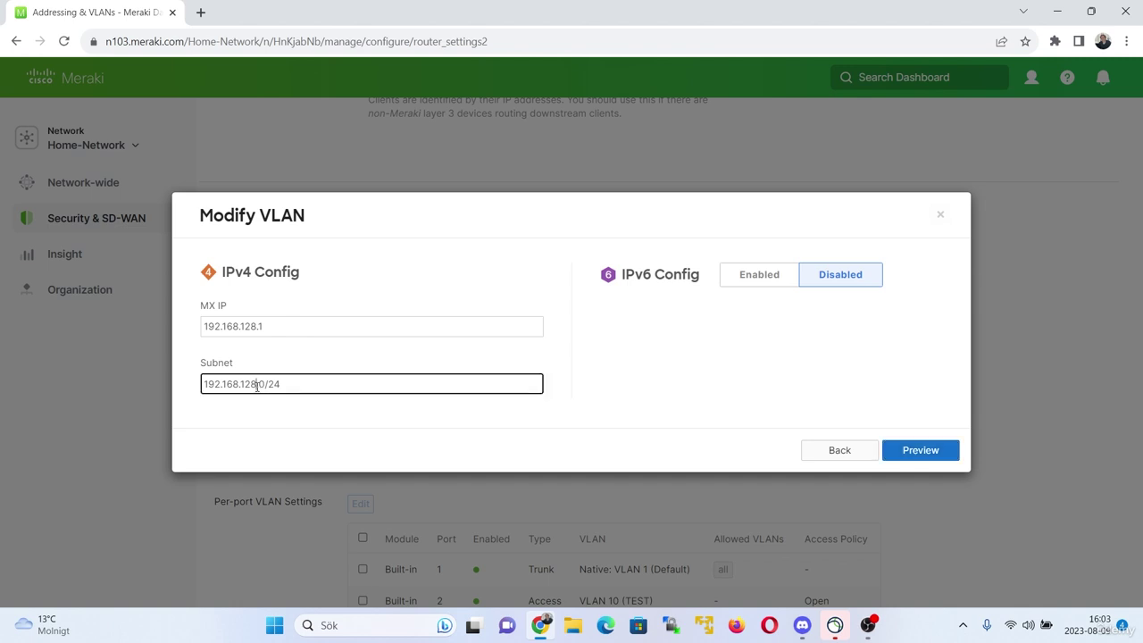
key("BackSpace")
type("9")
left_click(940, 446)
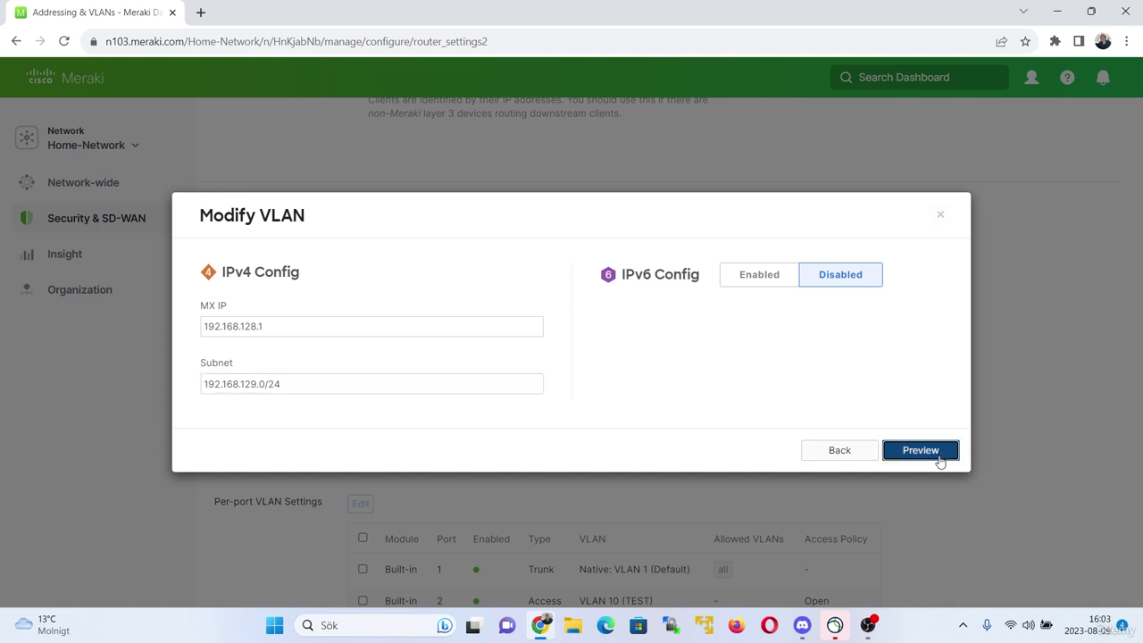
left_click(940, 455)
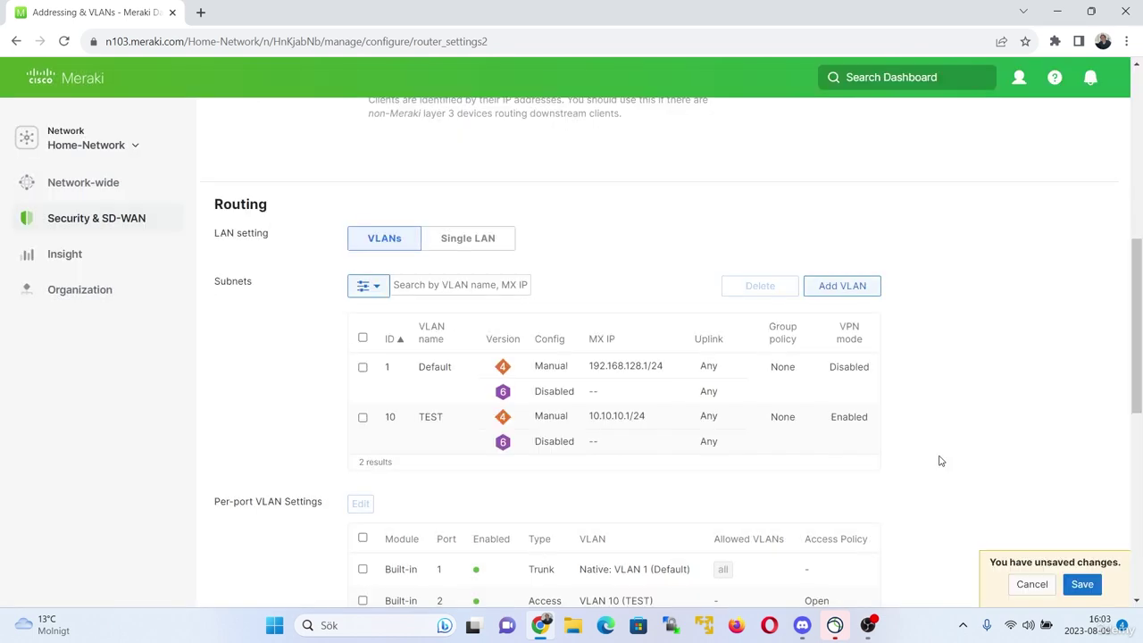
left_click(1081, 583)
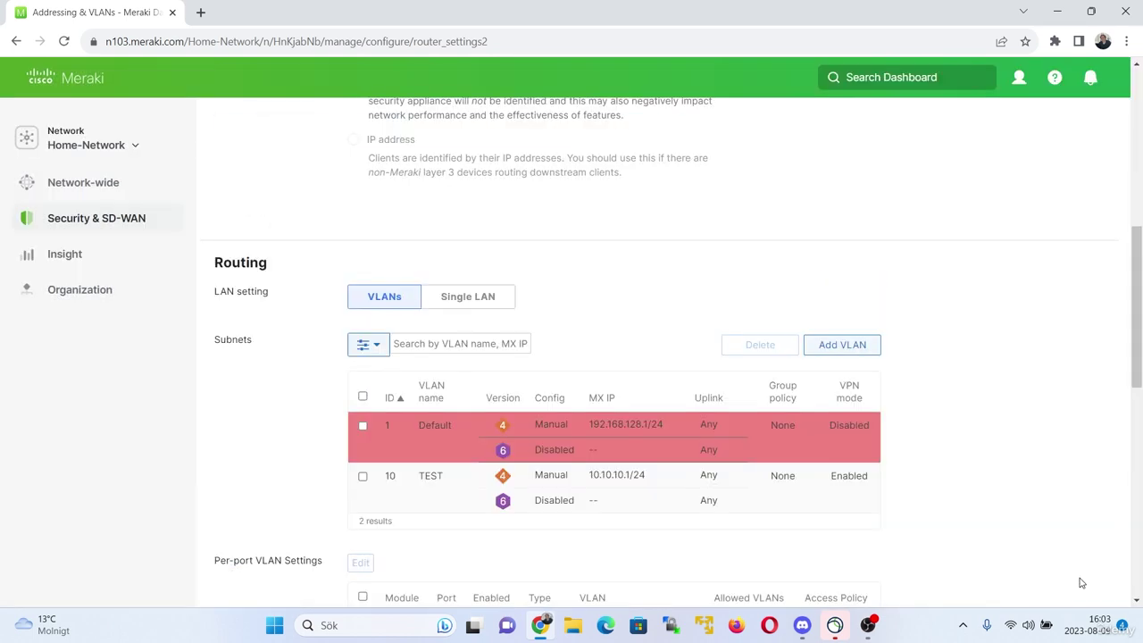
- Set the Default VLAN's MX IP to 192.168.129.1, update the VLAN and save the addressing changes
left_click(716, 456)
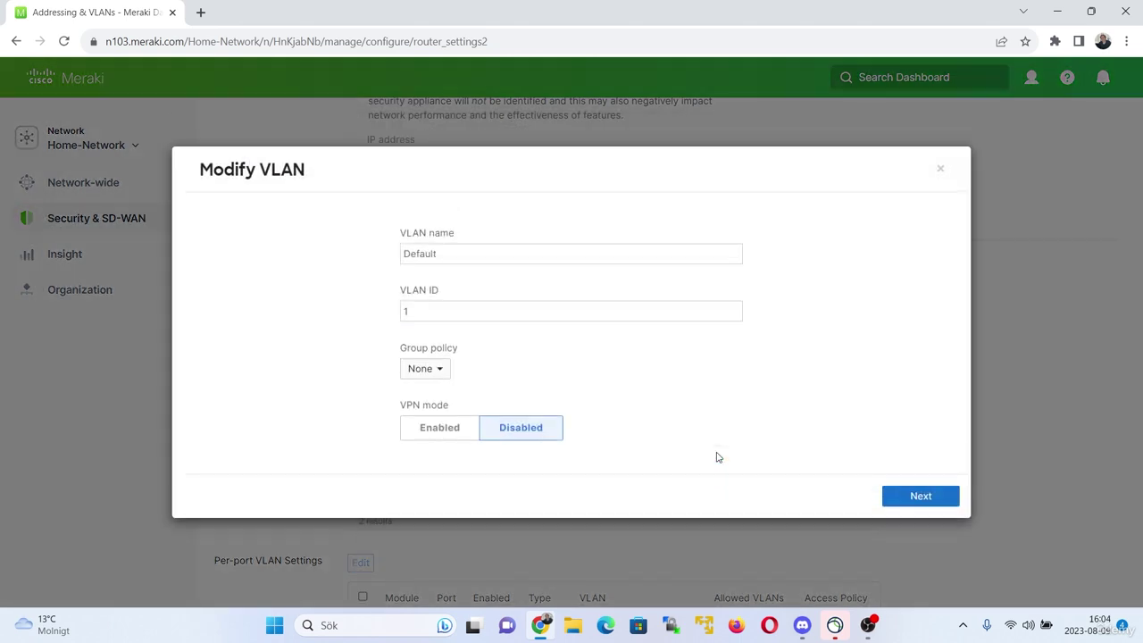
left_click(911, 494)
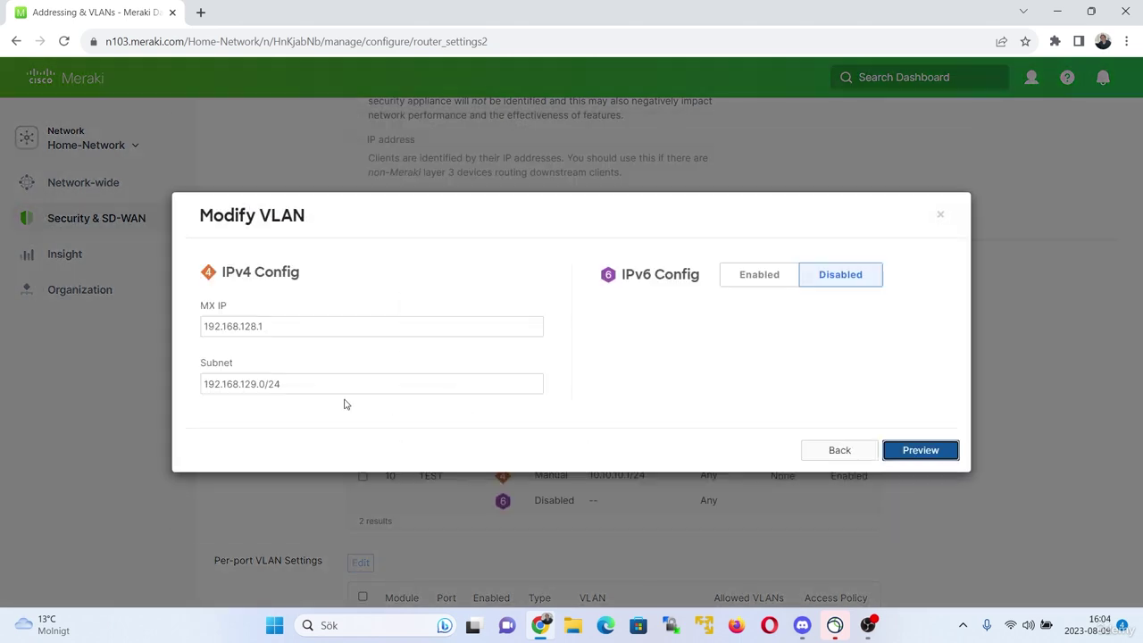
left_click(254, 329)
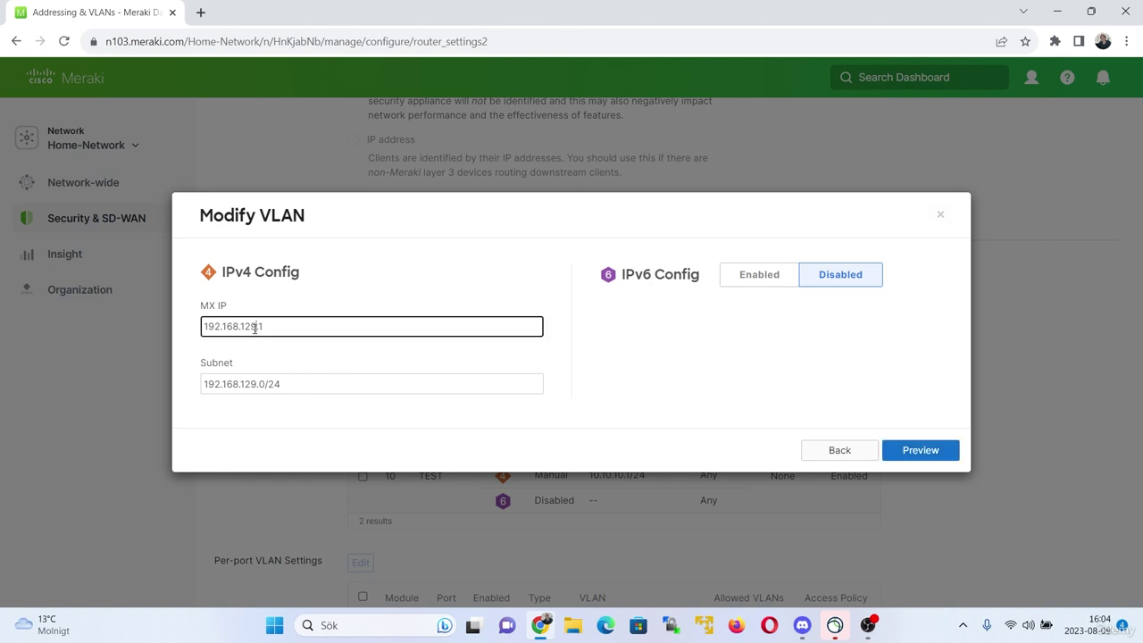
left_click(911, 453)
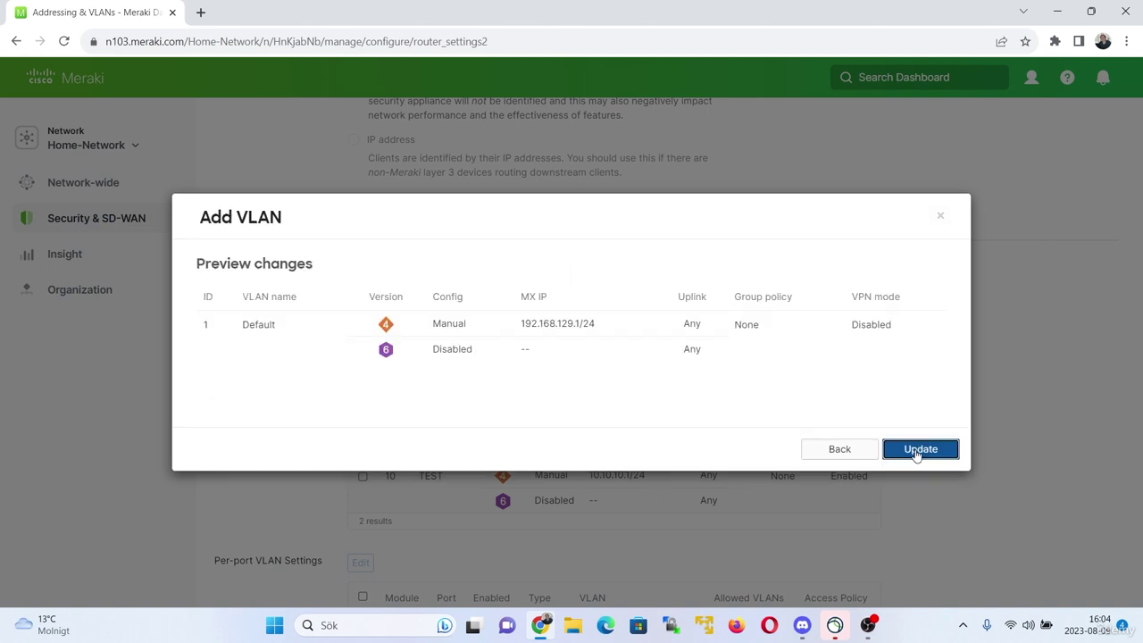
left_click(920, 446)
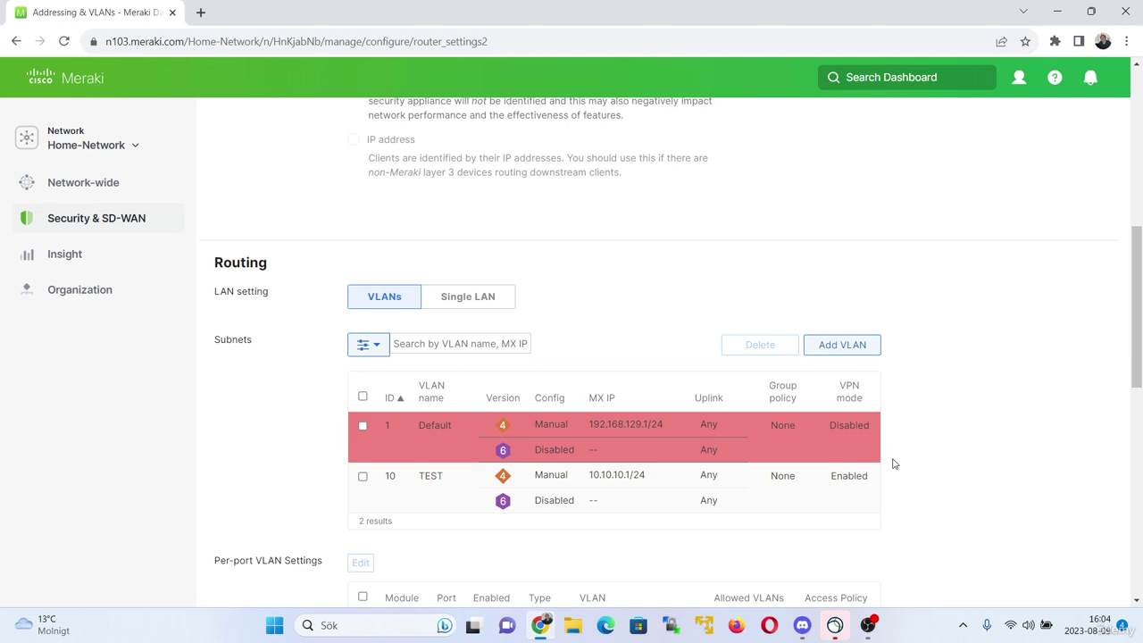
scroll(893, 463, "down", 8)
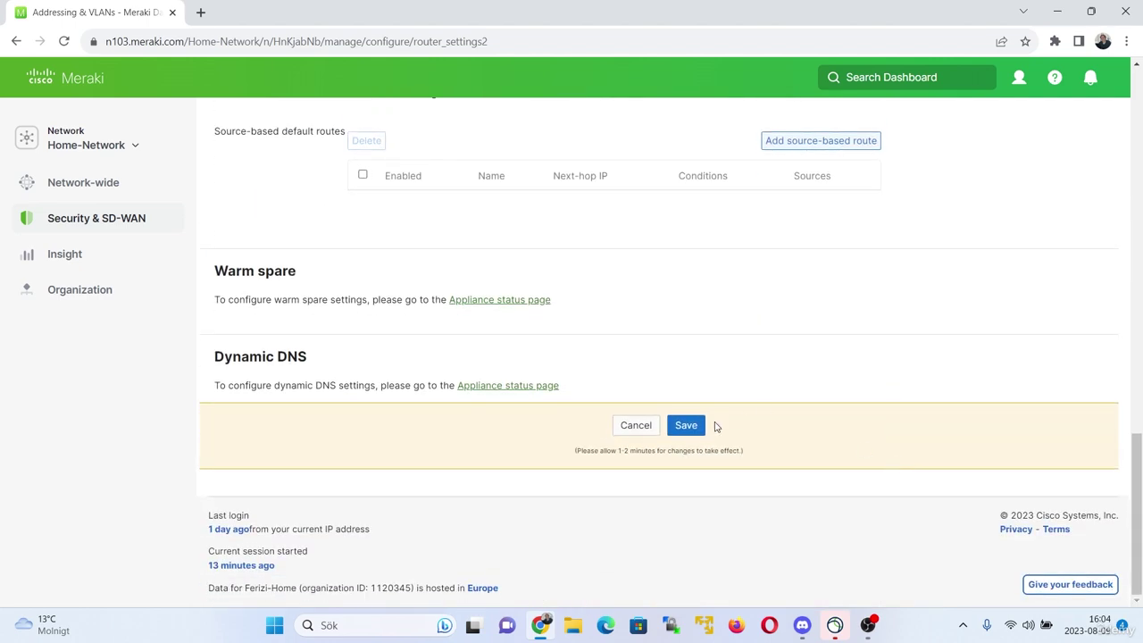
left_click(697, 428)
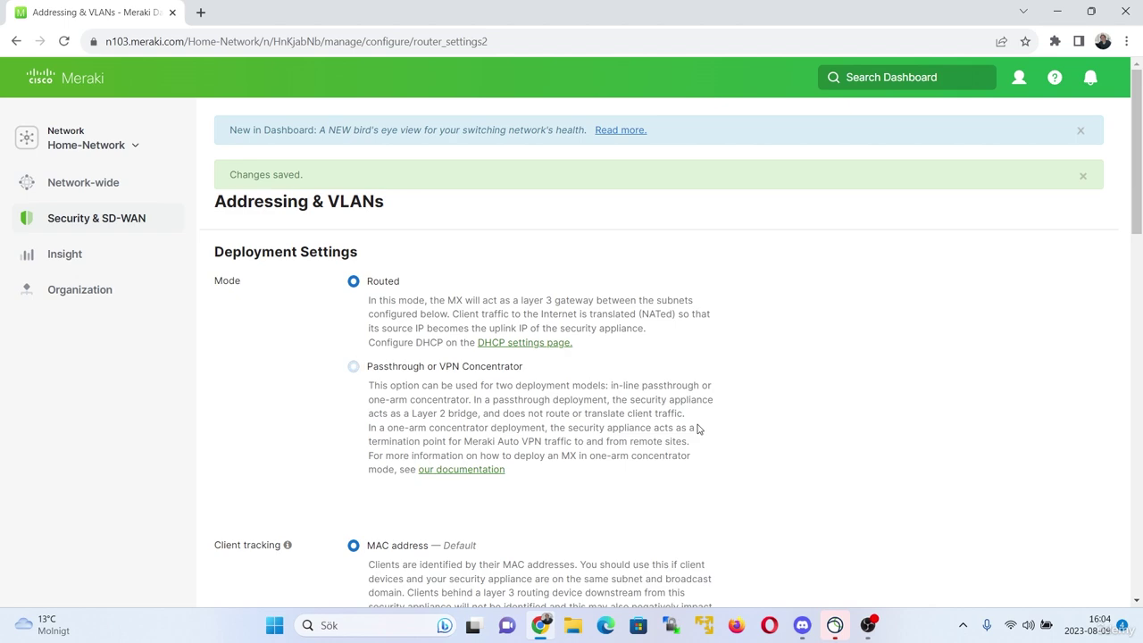
- Reload Home-Network's Addressing & VLANs page and check the MX IP and VPN mode in the subnets list
mouse_move(152, 219)
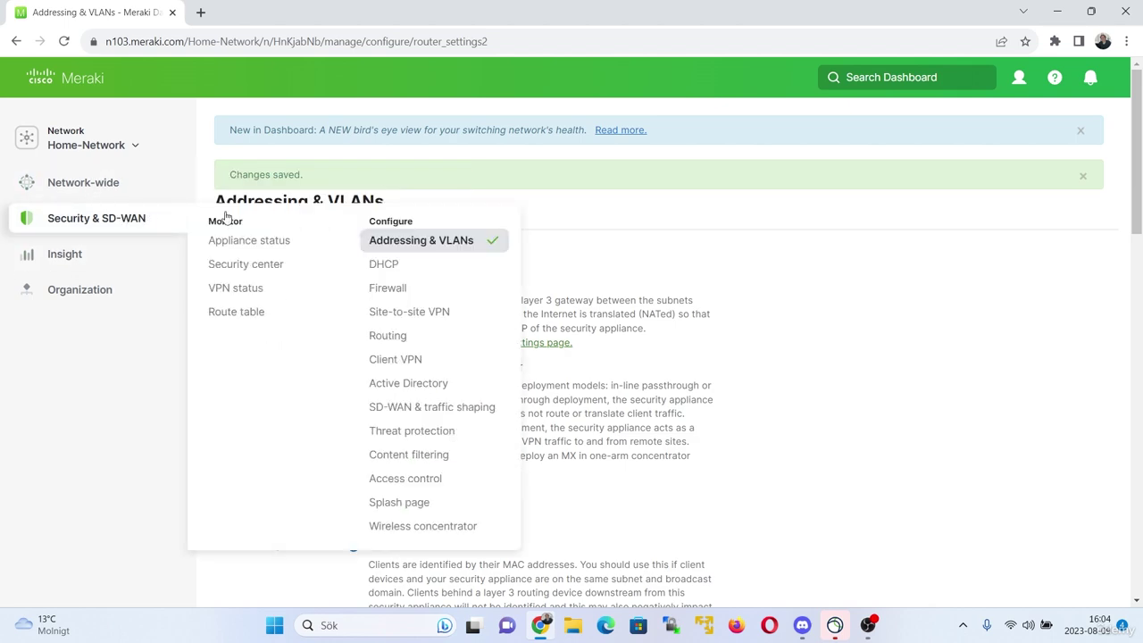
left_click(384, 243)
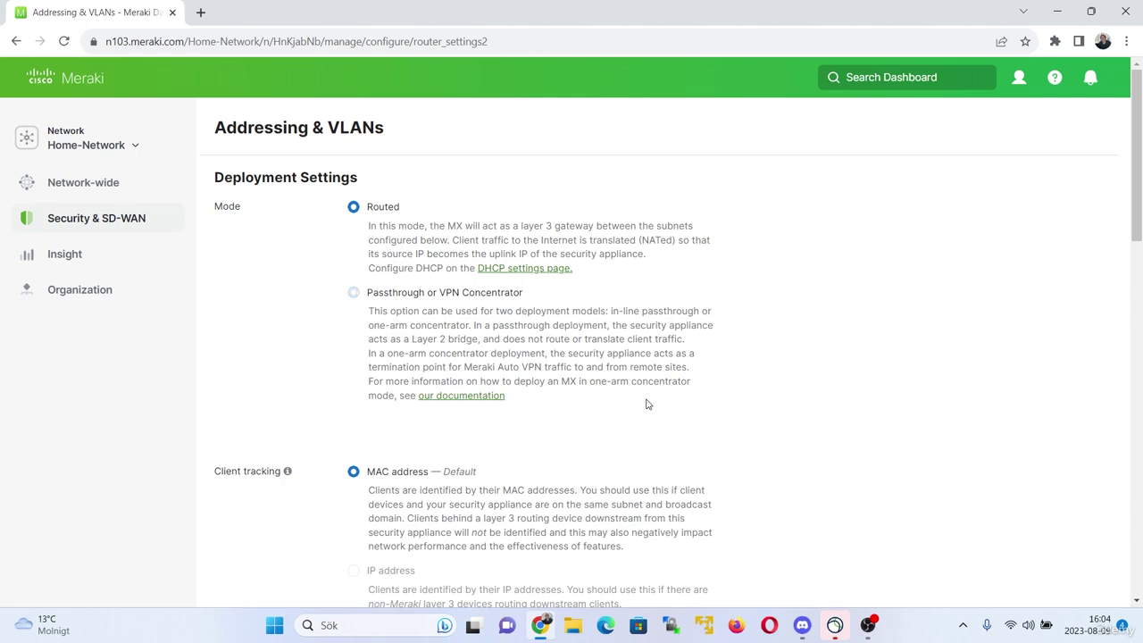
scroll(648, 405, "down", 4)
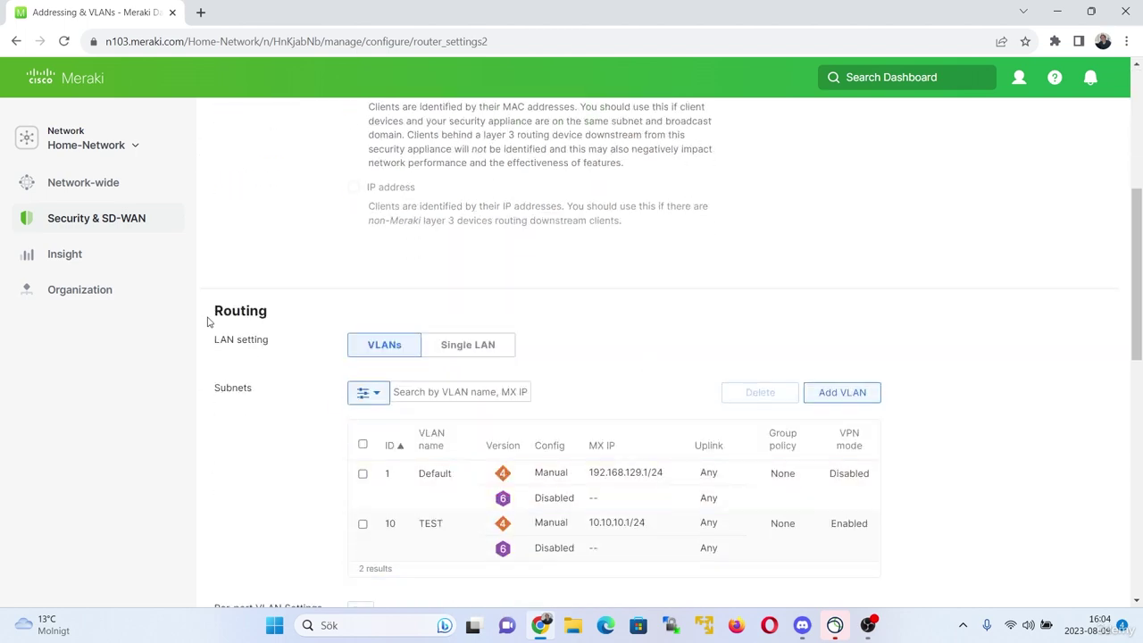
- Enable VPN mode for the Default local network in Home-Network's site-to-site VPN settings and save the change
mouse_move(152, 223)
left_click(431, 323)
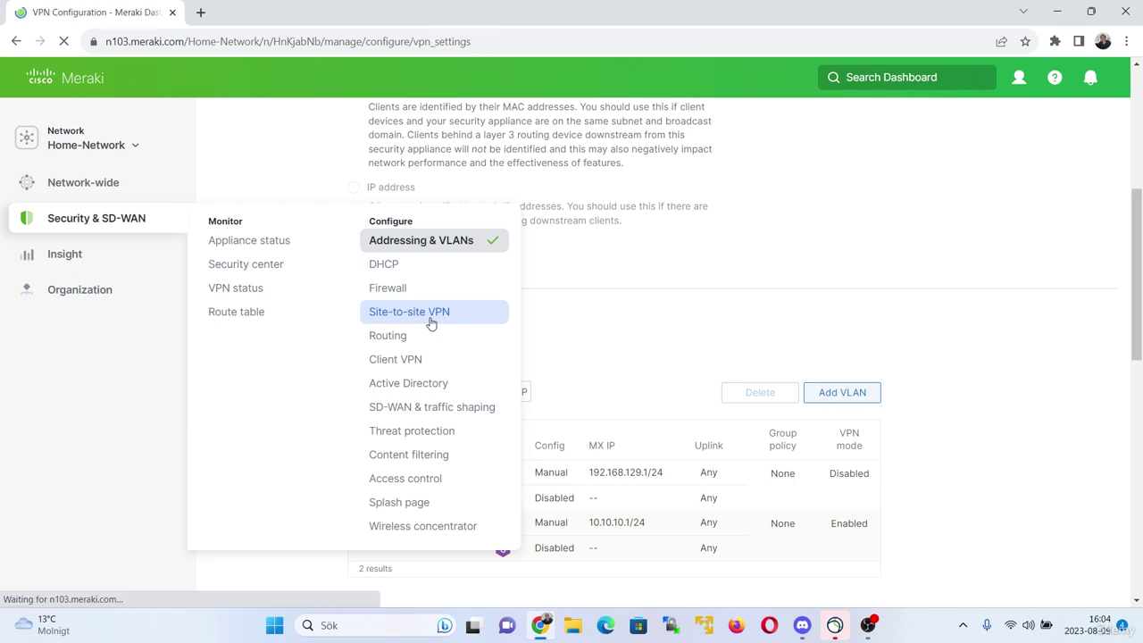
scroll(670, 414, "down", 3)
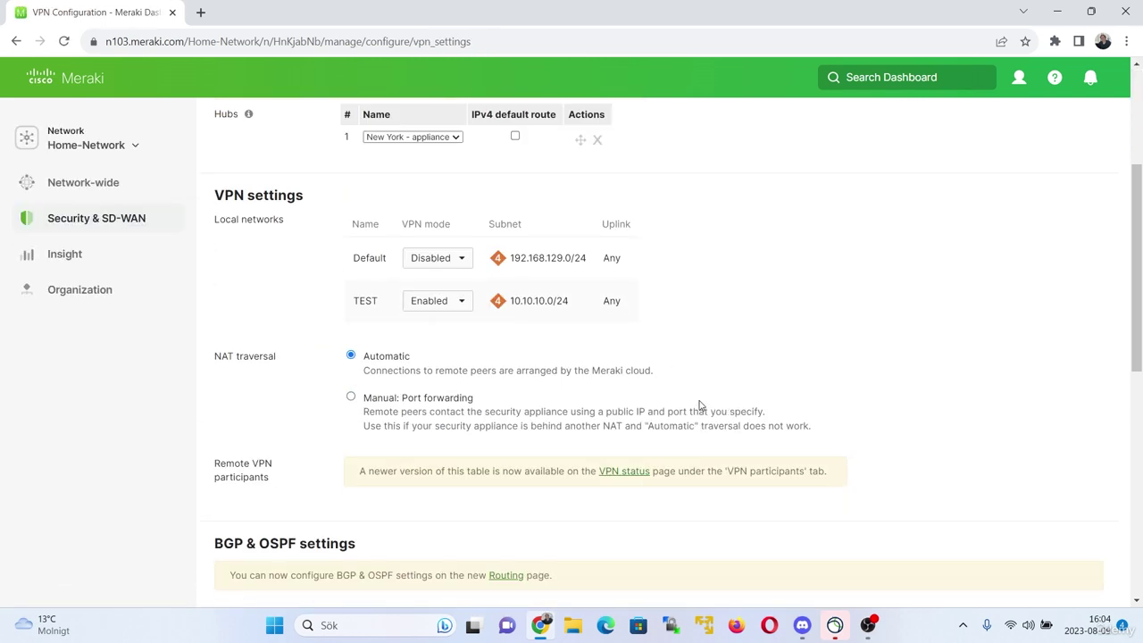
left_click(458, 259)
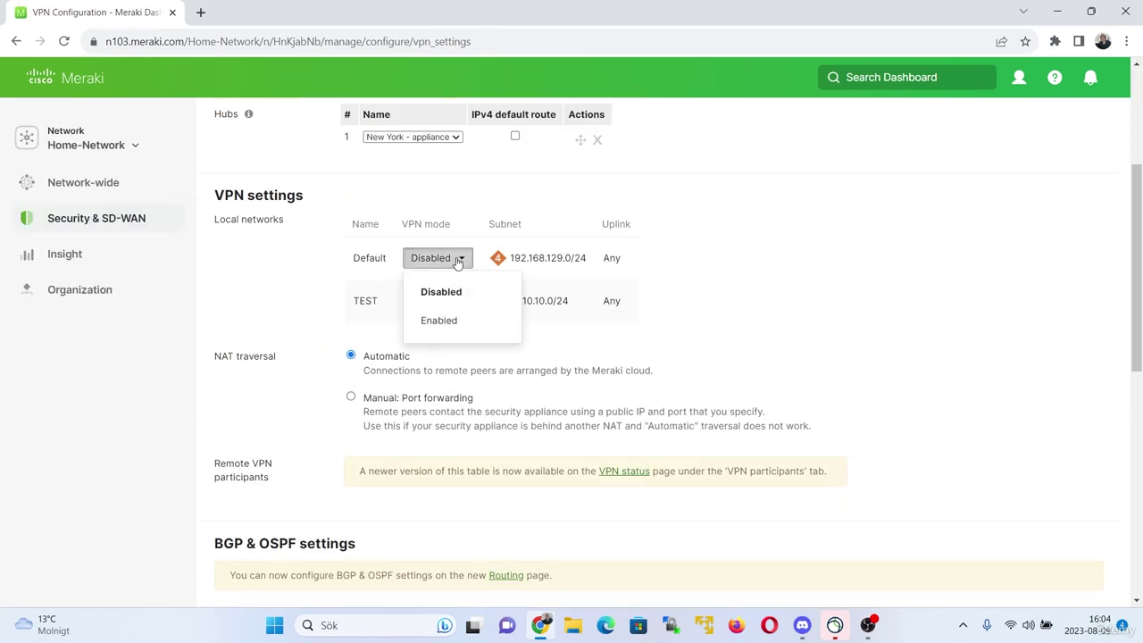
left_click(447, 320)
scroll(444, 318, "down", 2)
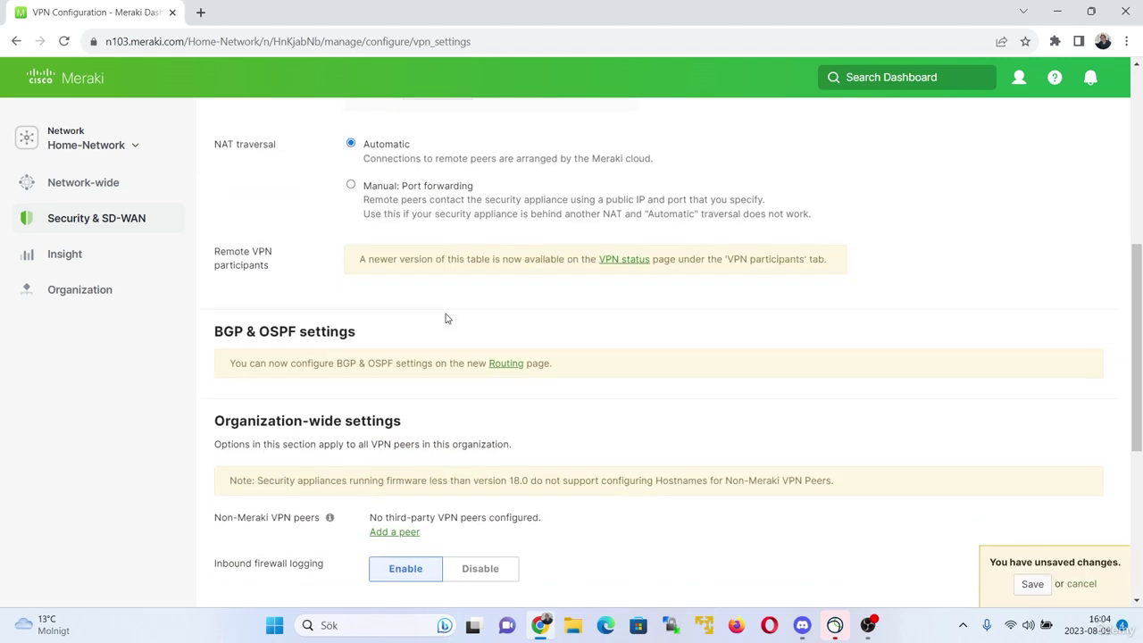
left_click(1031, 583)
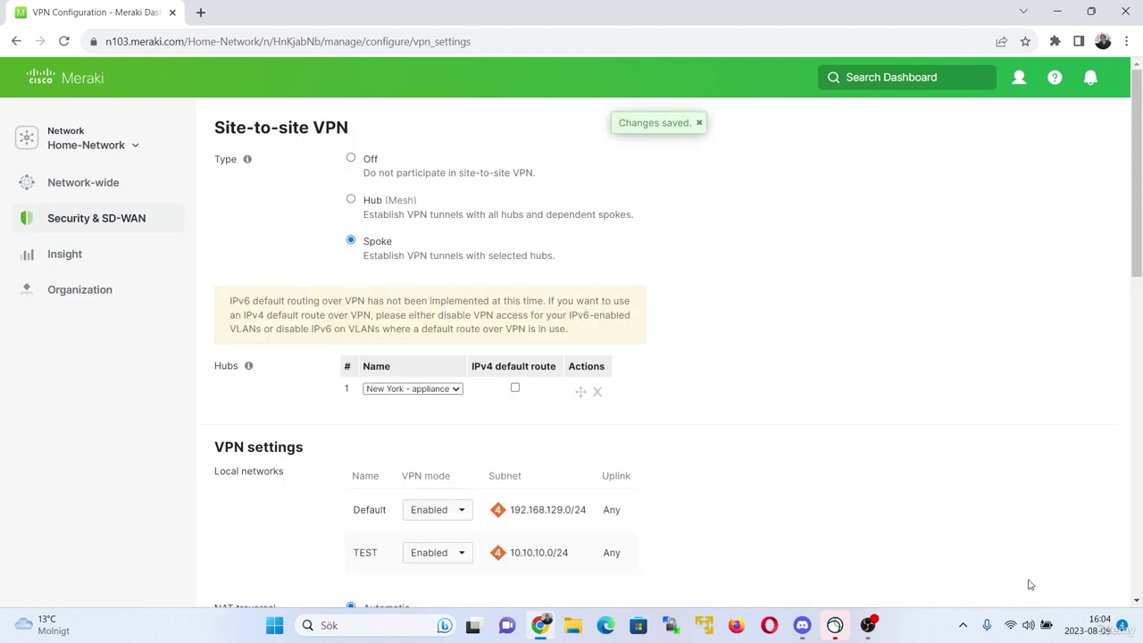
- Ping 172.16.1.129 from VLAN 1 using the Home-Network appliance's diagnostic tools
mouse_move(140, 217)
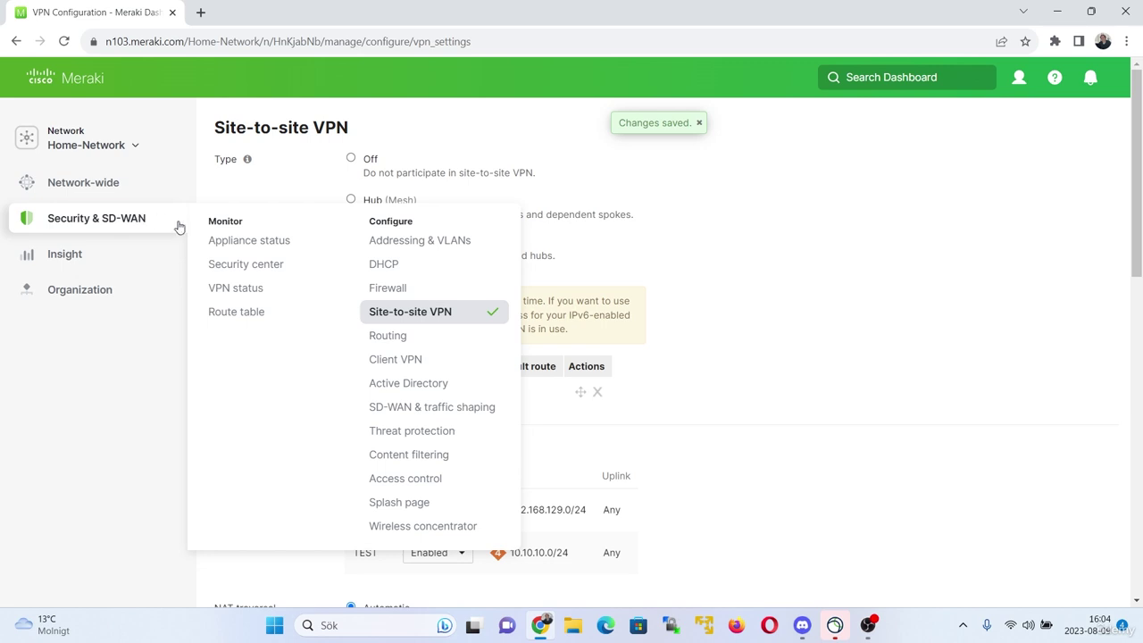
left_click(214, 241)
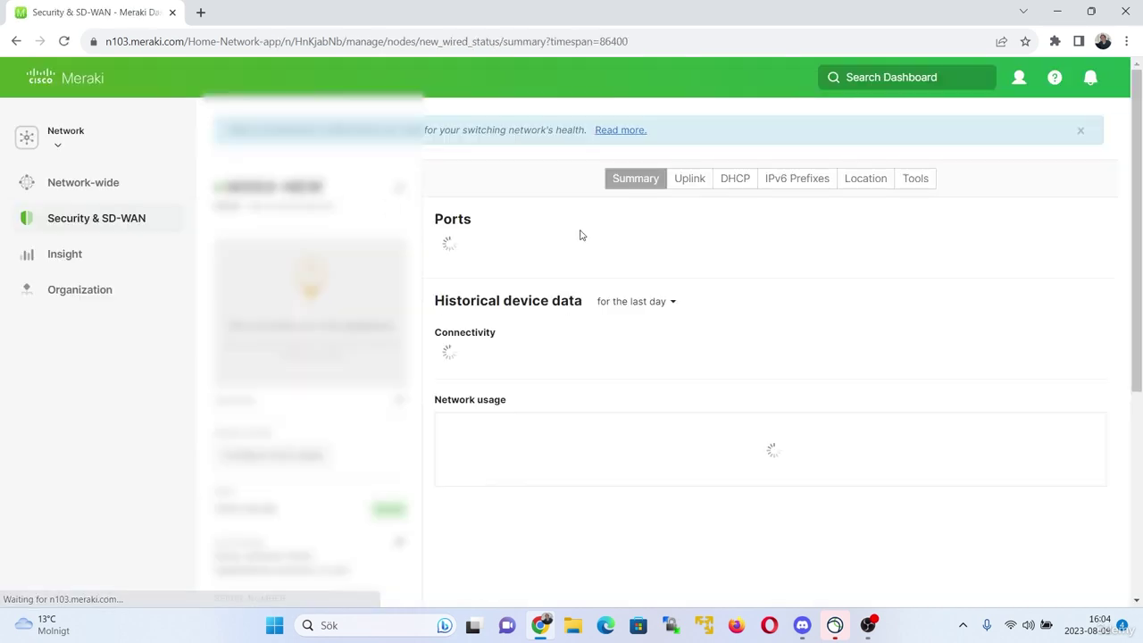
left_click(913, 180)
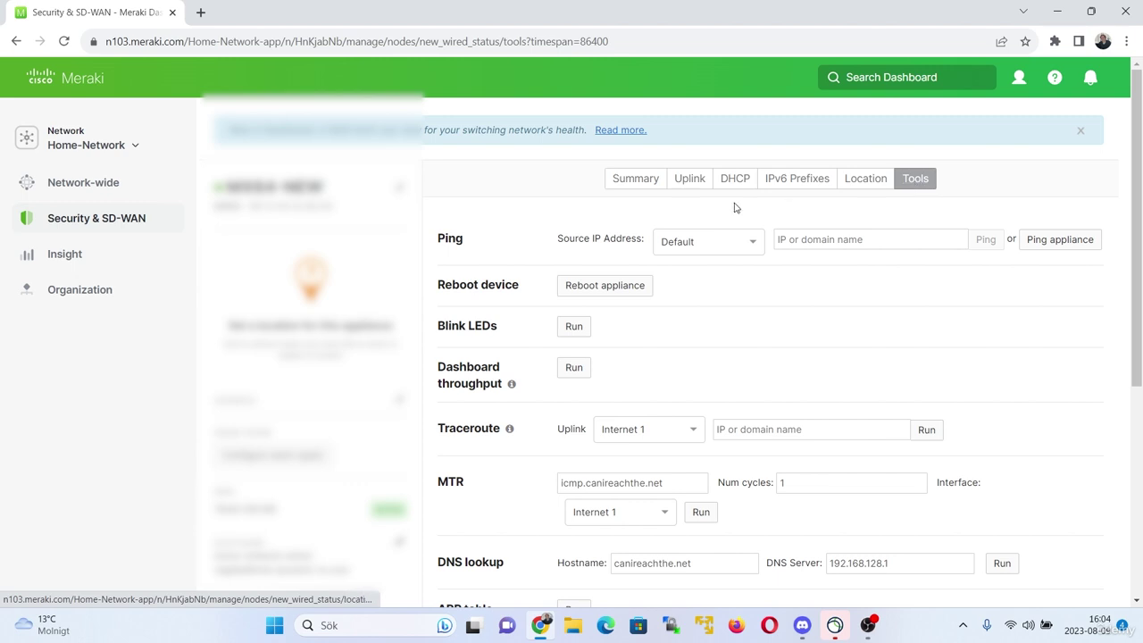
left_click(695, 251)
left_click(676, 321)
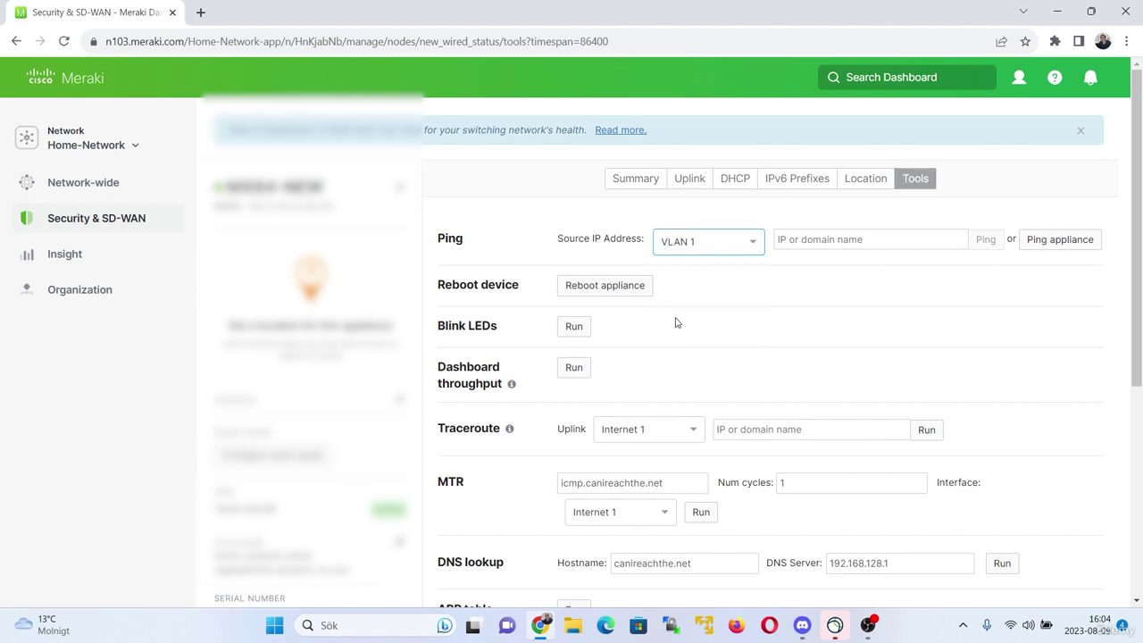
left_click(827, 241)
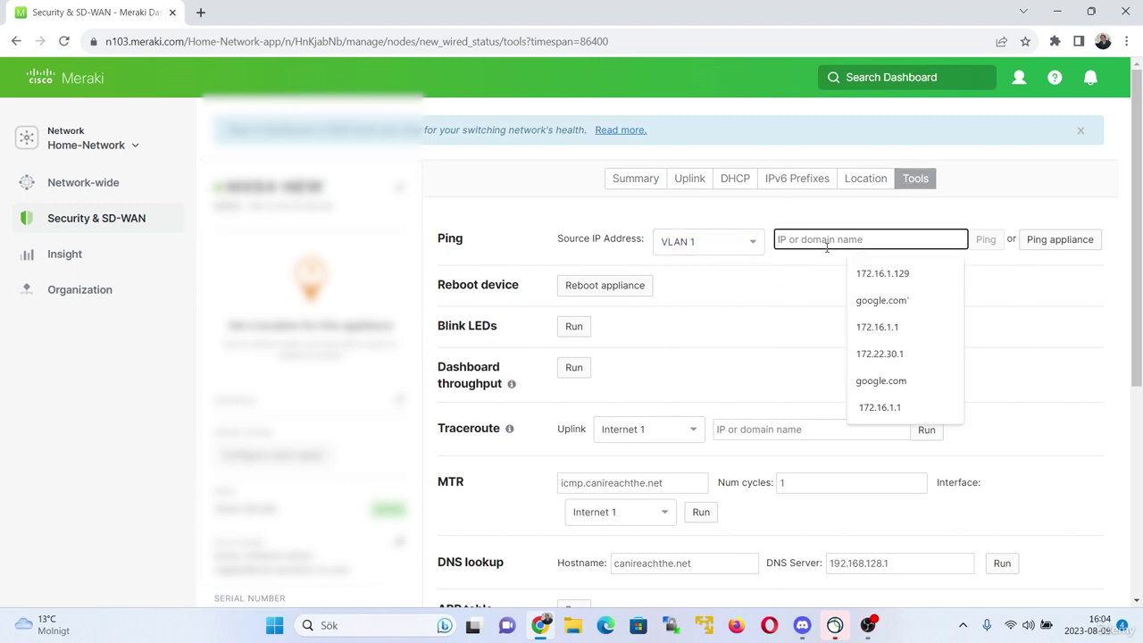
type("172.16.1.")
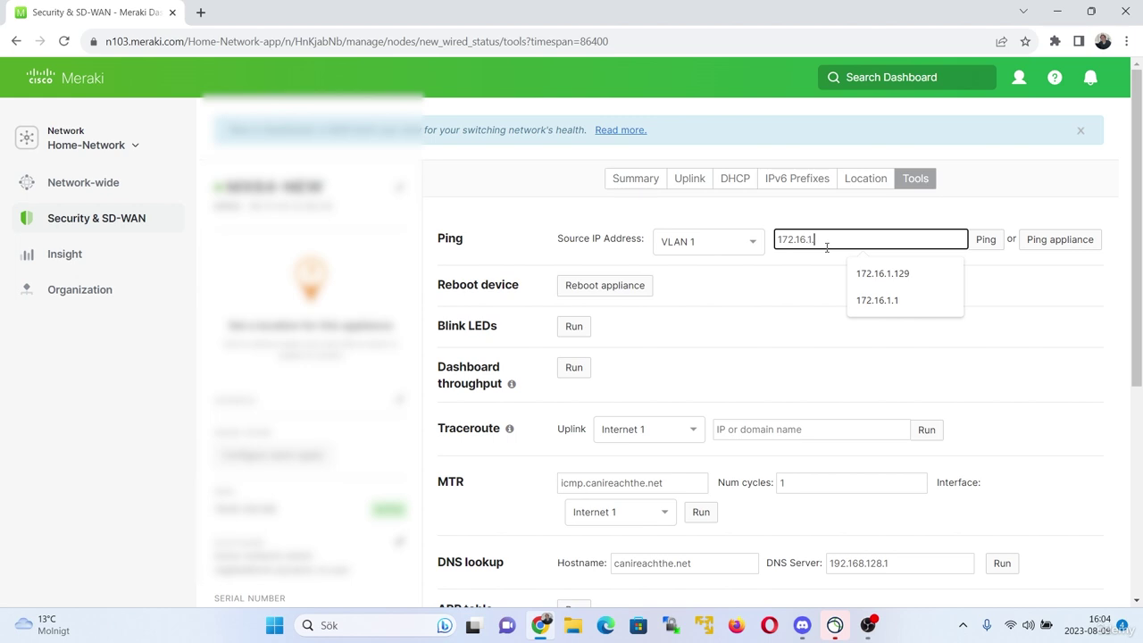
type("12")
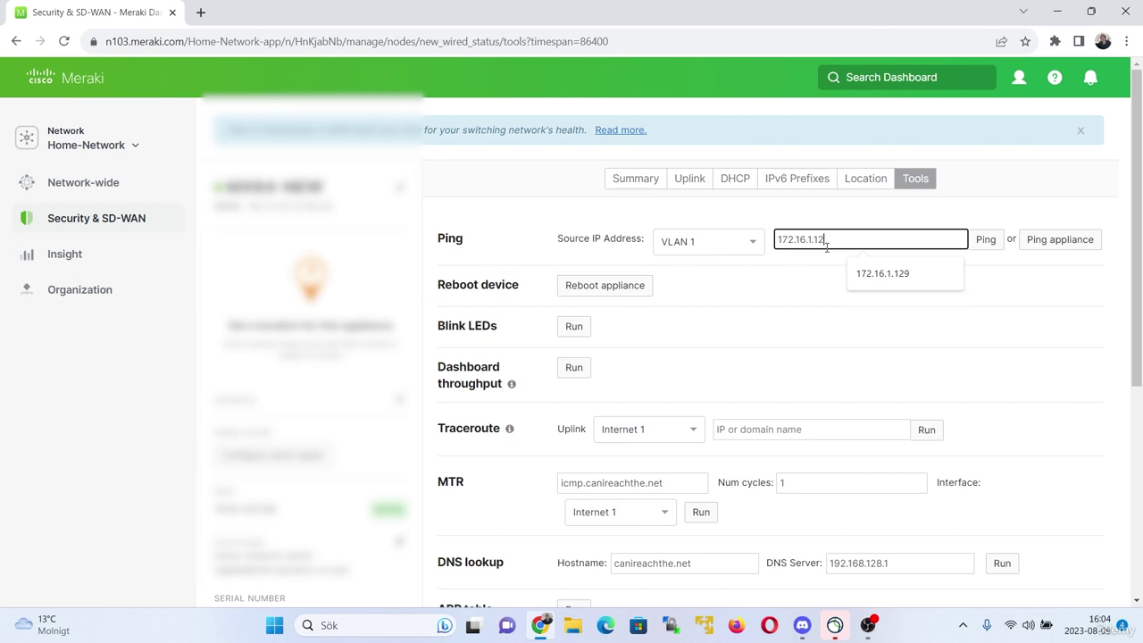
type("9")
key("Return")
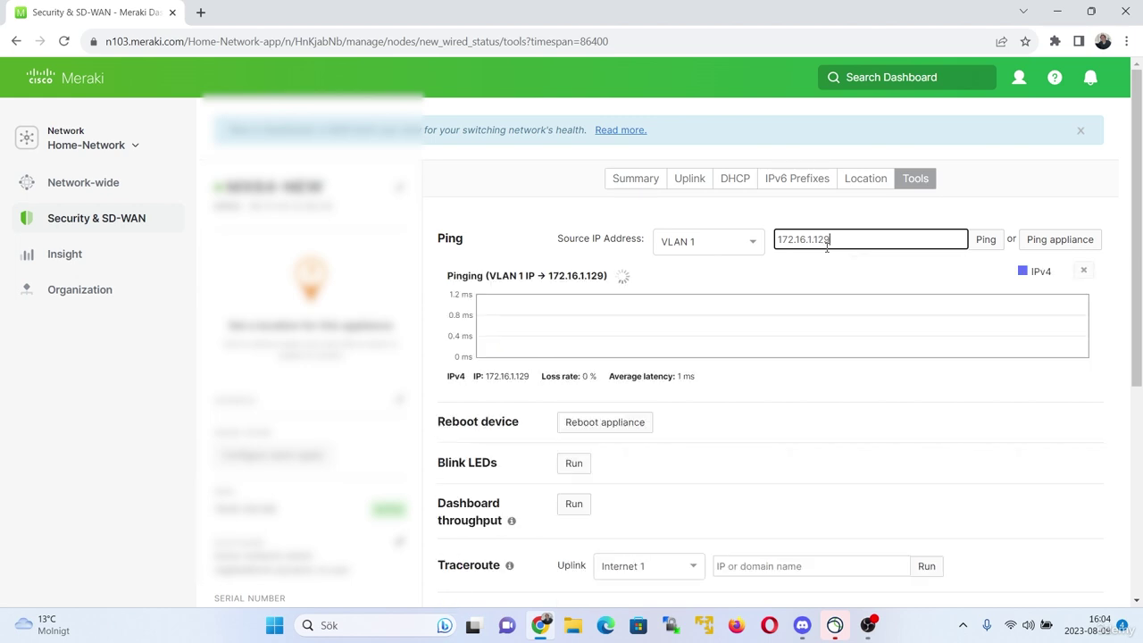
- Ping 172.16.1.129 from VLAN 10 as well and compare both ping results
left_click(742, 252)
left_click(703, 353)
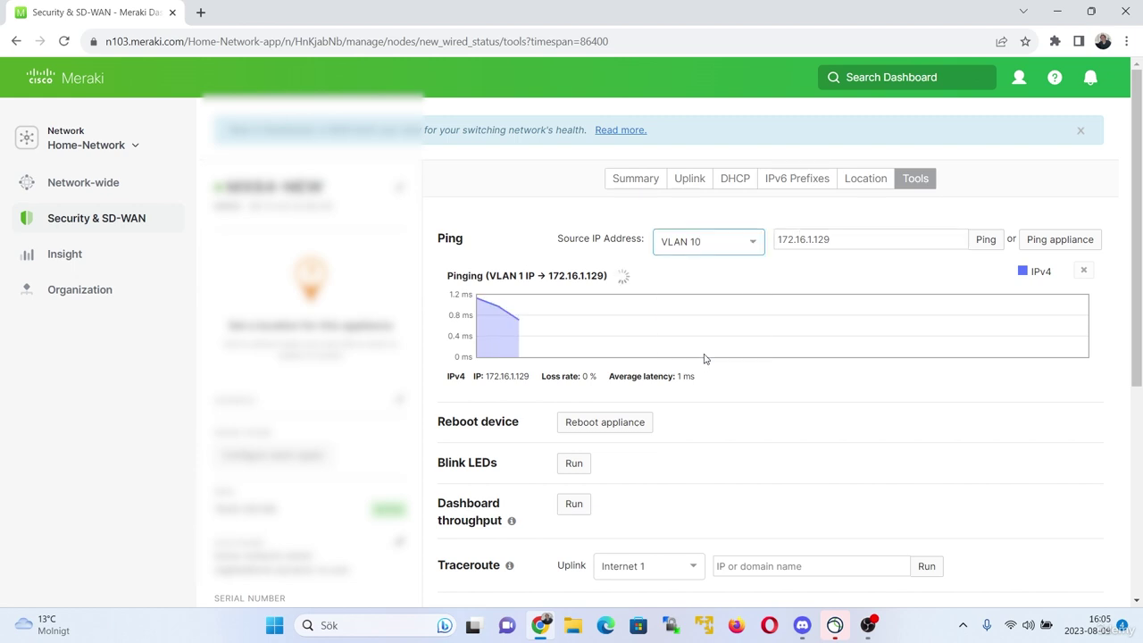
left_click(984, 239)
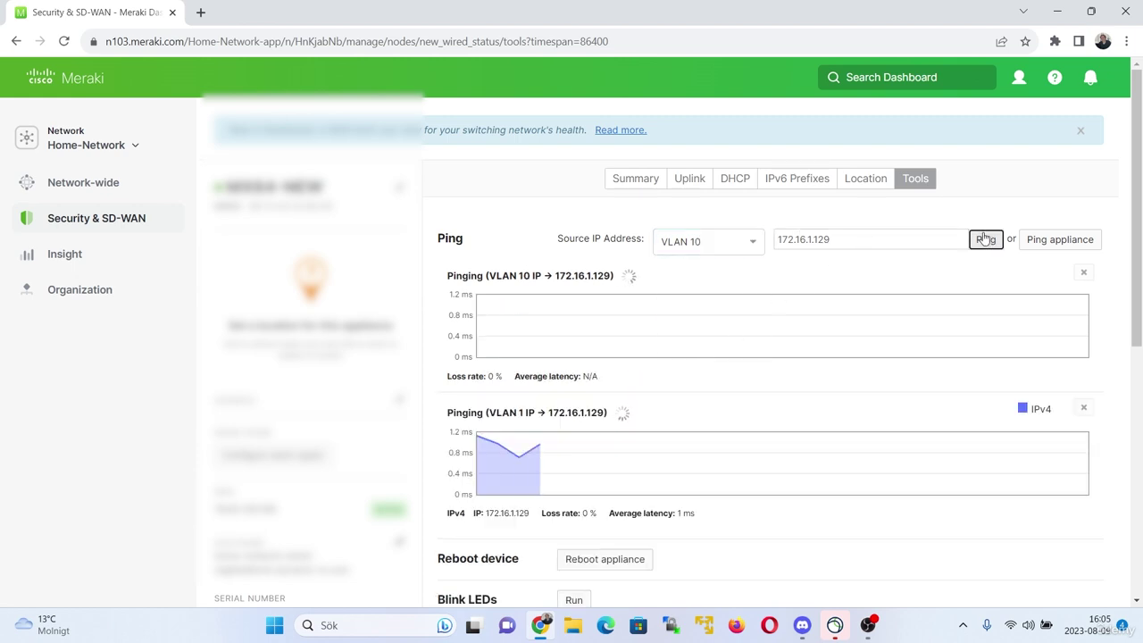
scroll(882, 382, "down", 1)
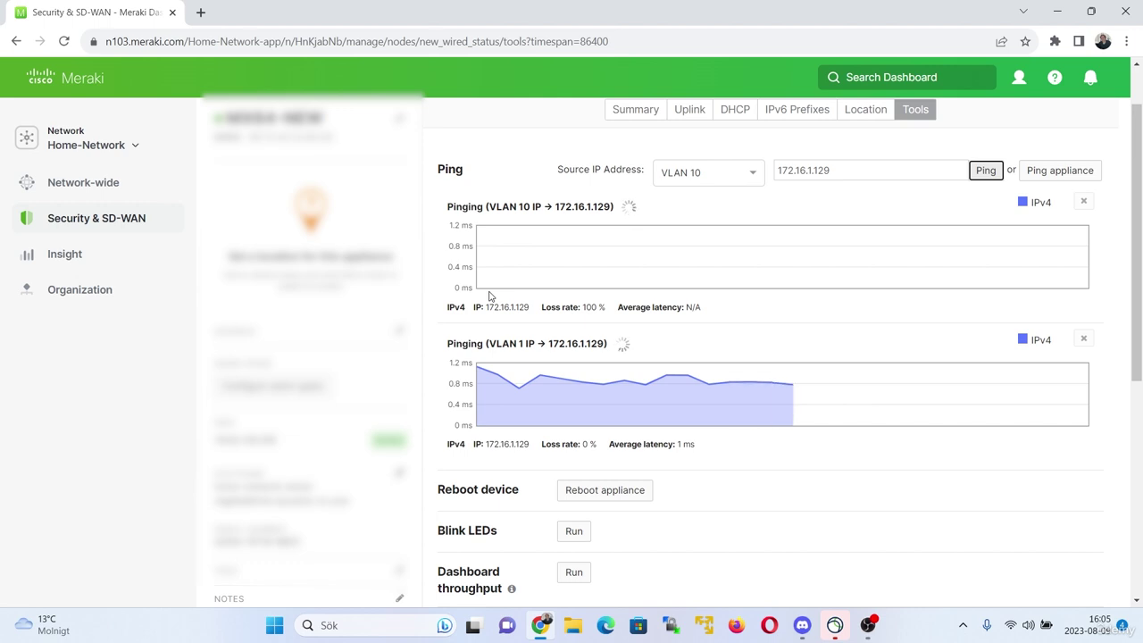
double_click(498, 206)
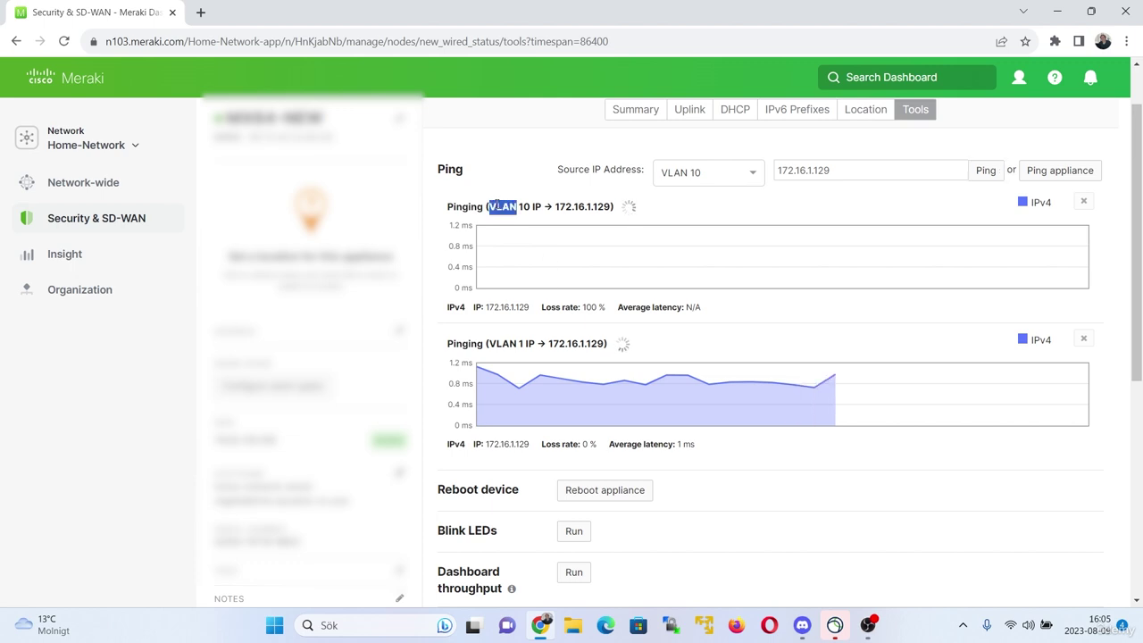
- Delete the DENY_GUEST rule from the site-to-site outbound firewall and save the changes
mouse_move(166, 234)
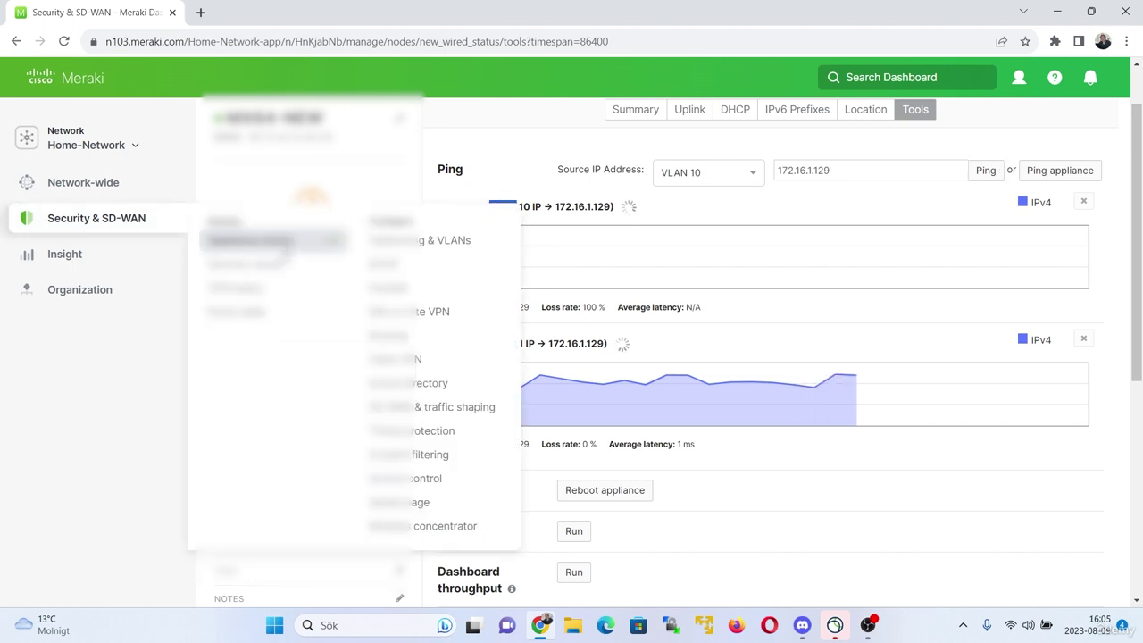
left_click(416, 323)
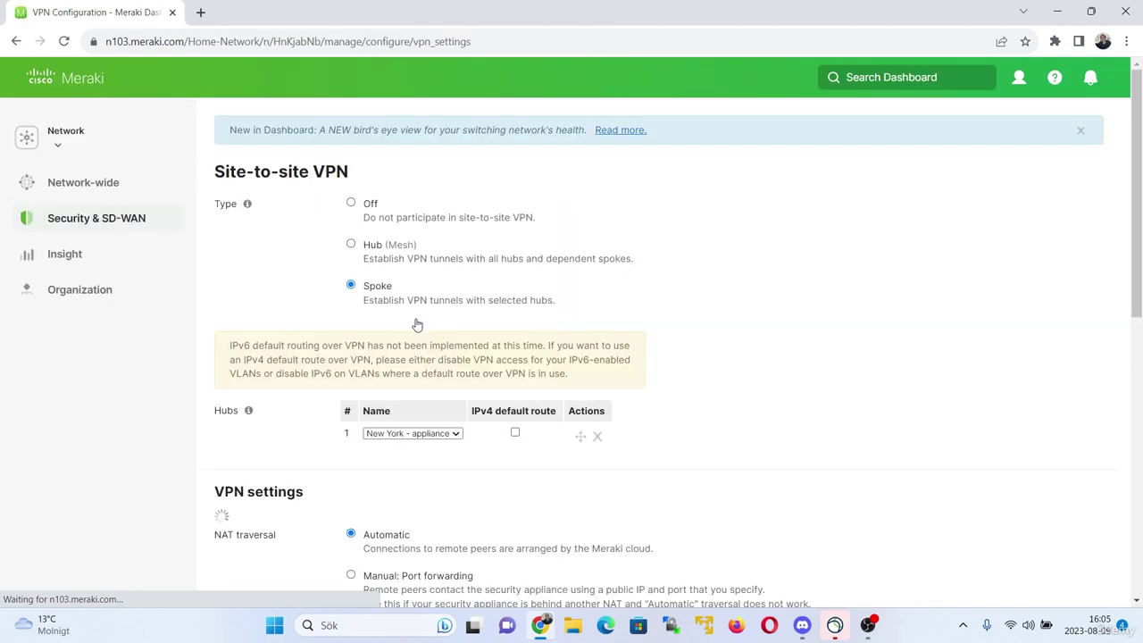
scroll(625, 312, "down", 2)
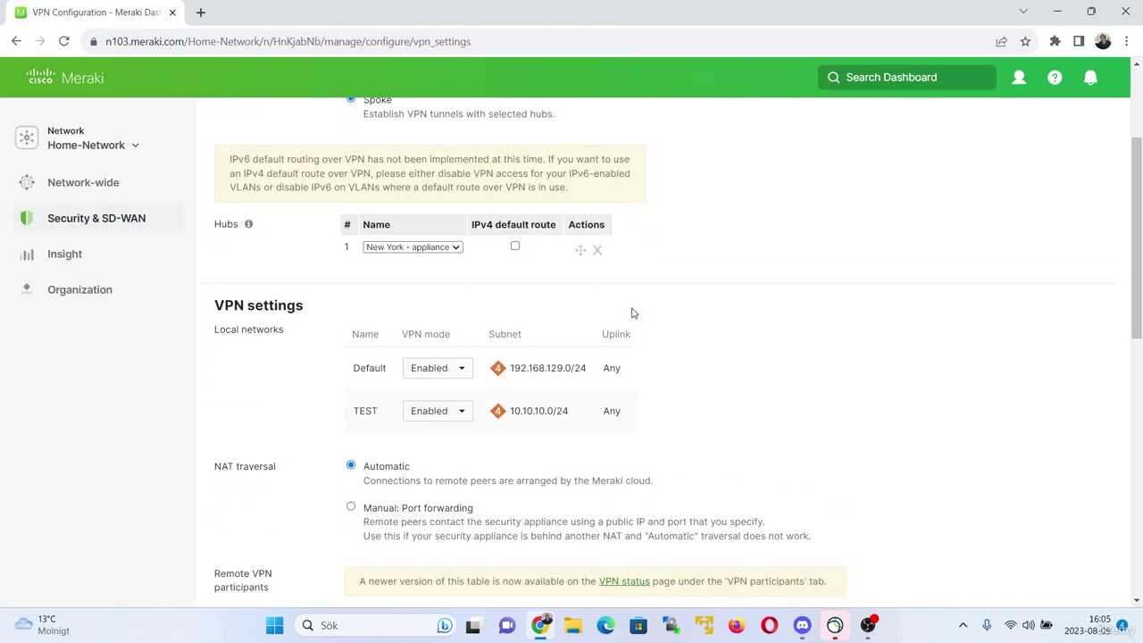
scroll(631, 313, "down", 7)
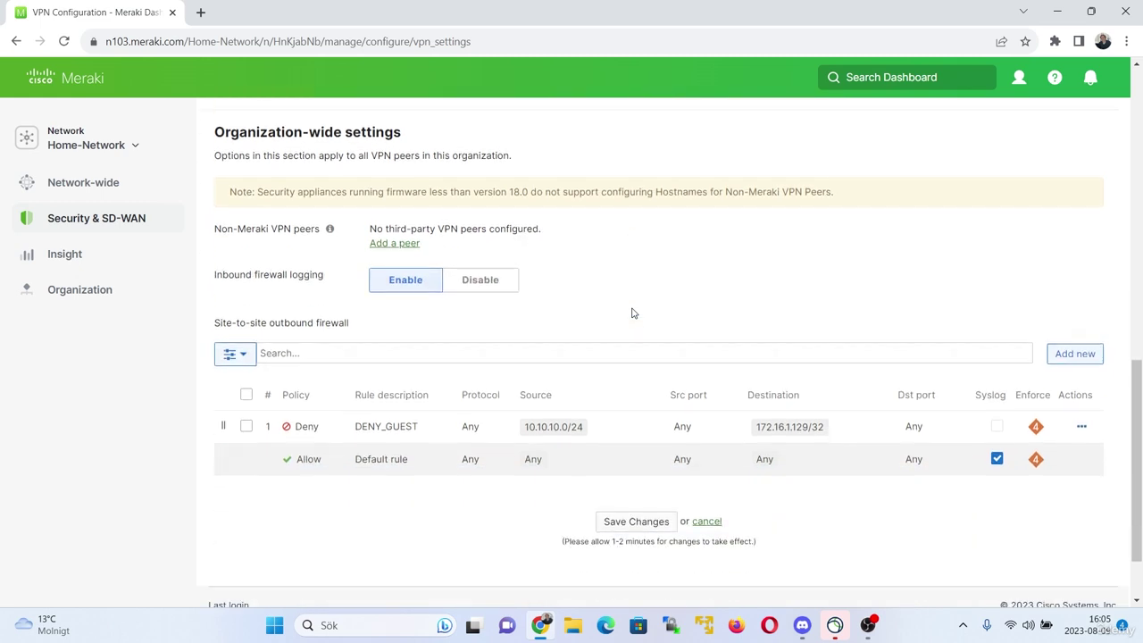
left_click(246, 427)
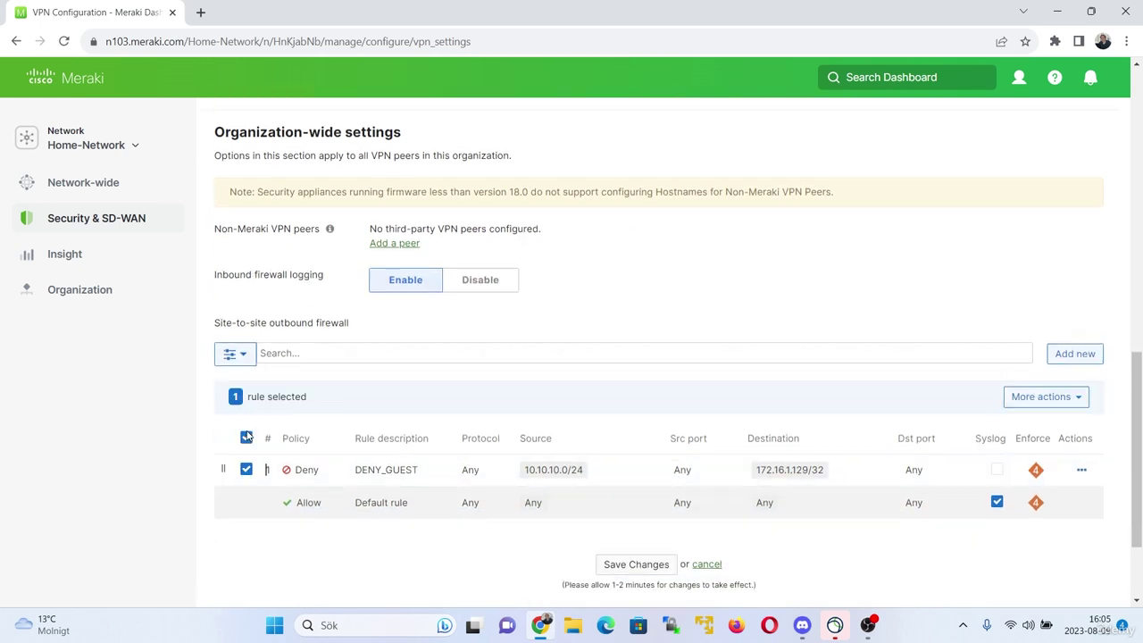
left_click(1078, 409)
left_click(1041, 455)
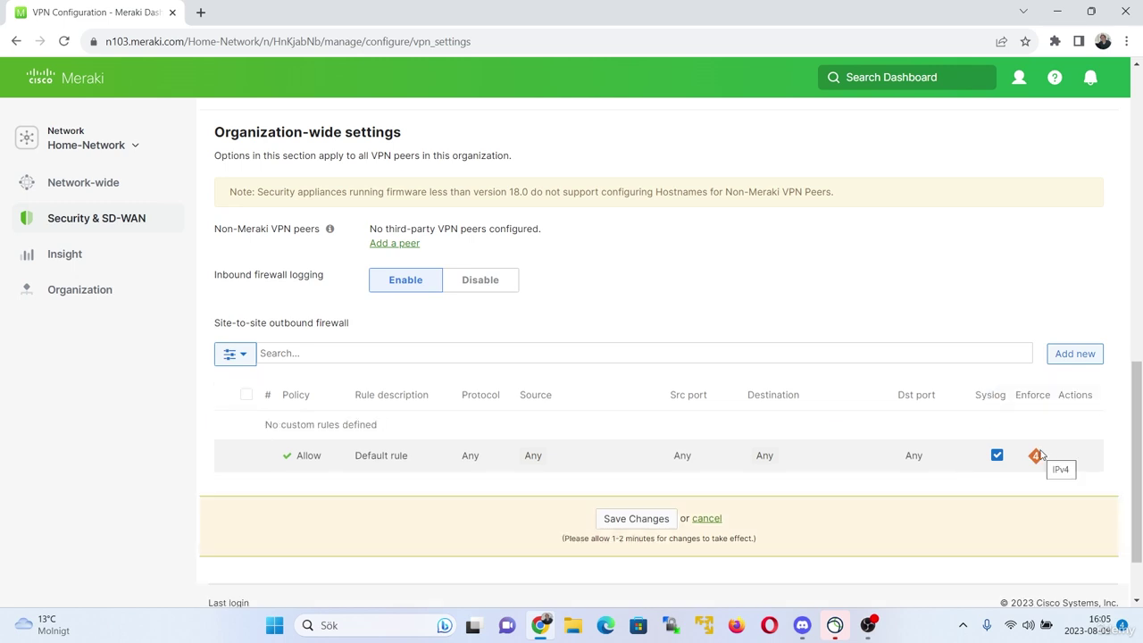
left_click(635, 521)
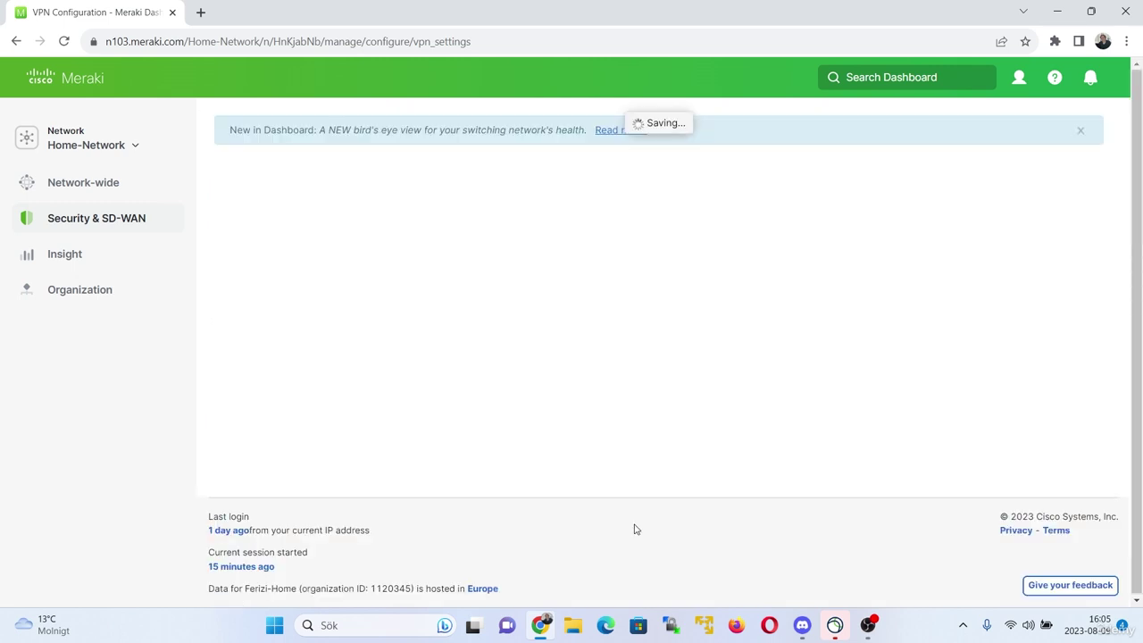
- Ping 172.16.1.129 from VLAN 10 with the Home-Network appliance's tools, then dismiss the result
mouse_move(119, 230)
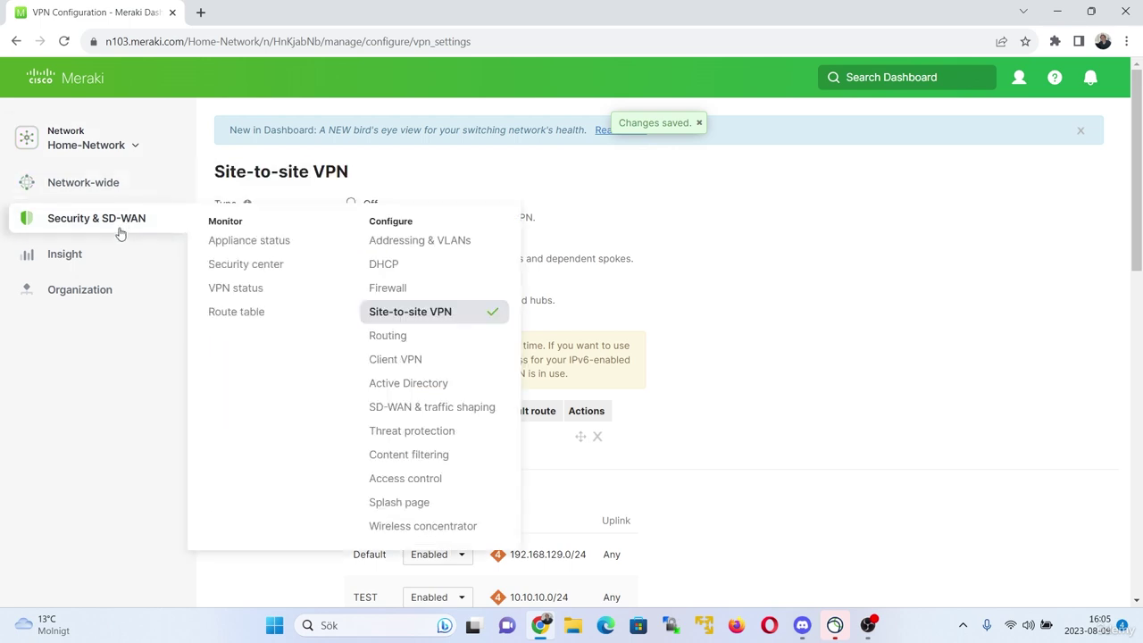
left_click(239, 236)
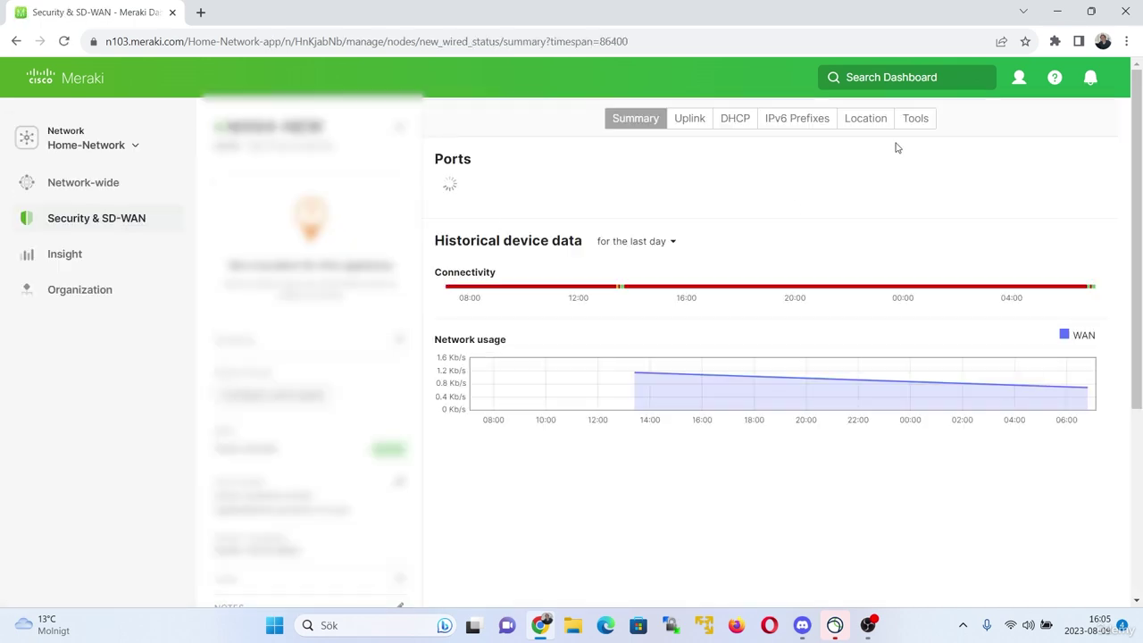
left_click(915, 118)
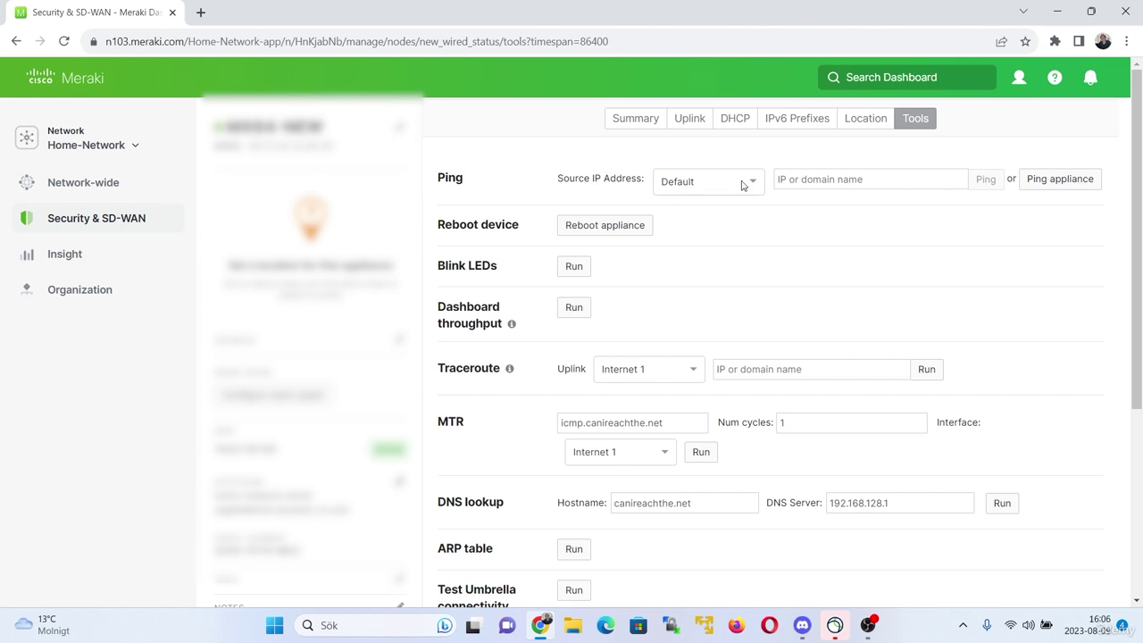
left_click(735, 183)
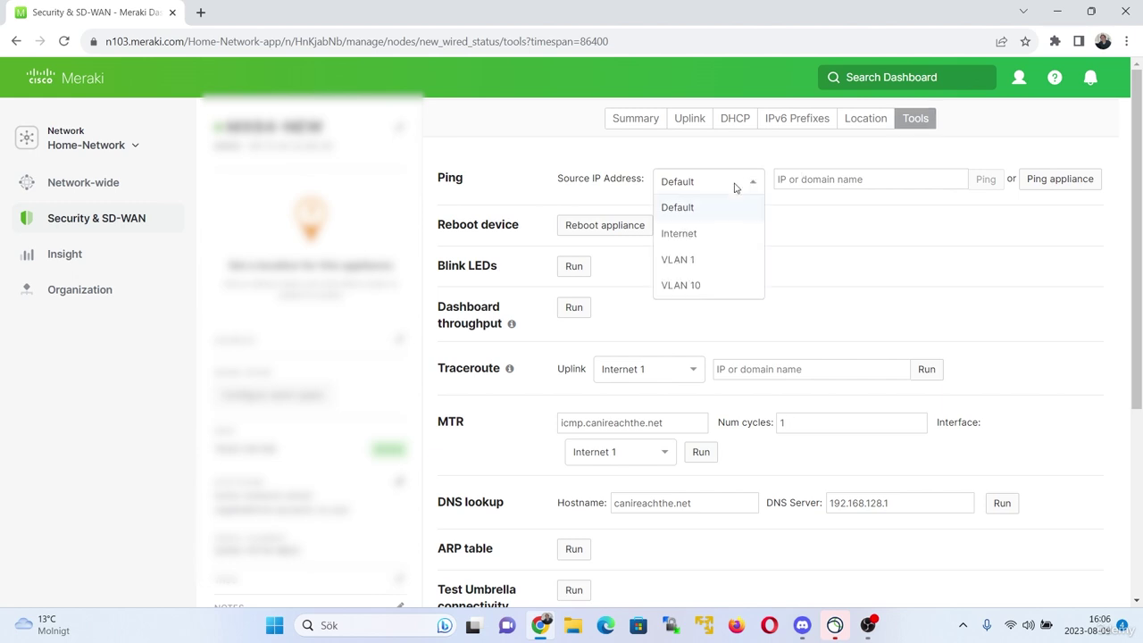
left_click(711, 285)
left_click(829, 180)
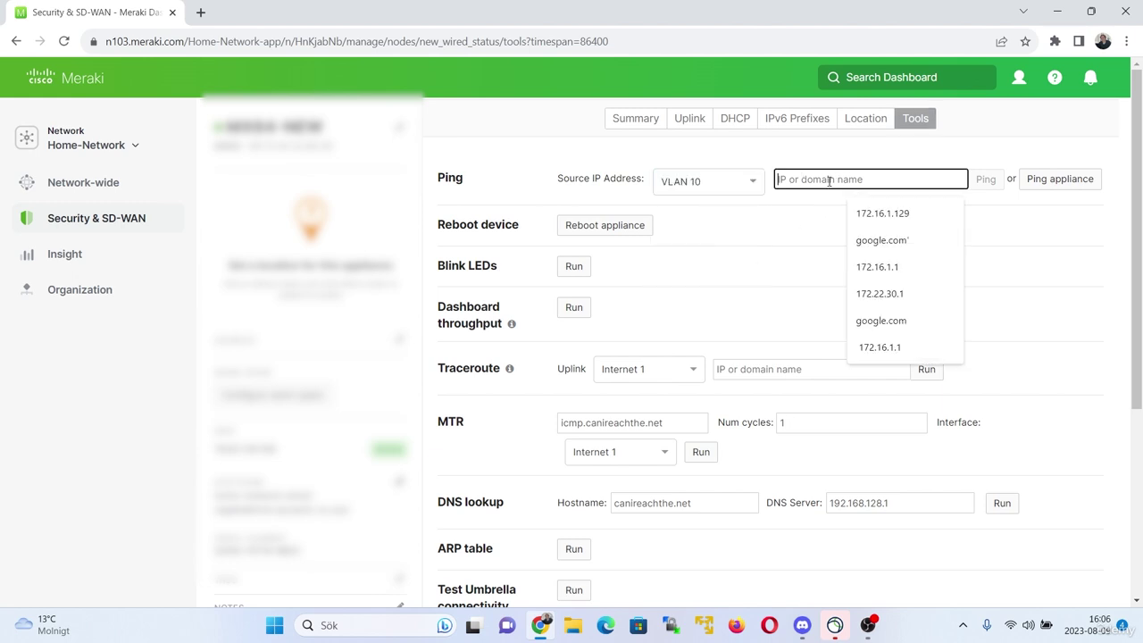
type("172.1")
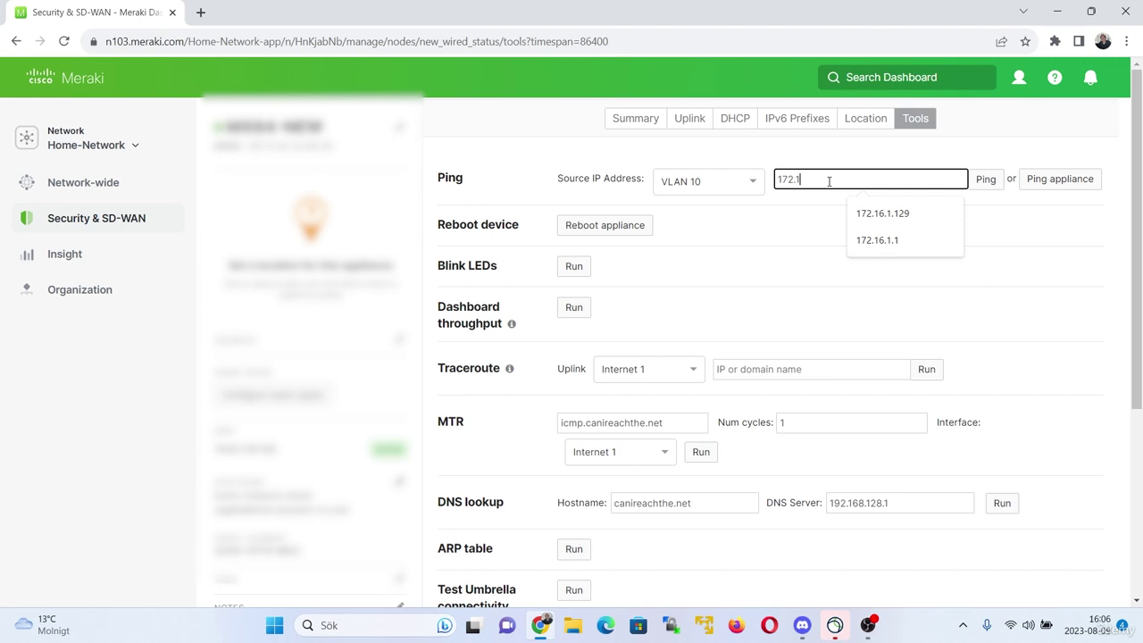
type("6.1.129")
key("Return")
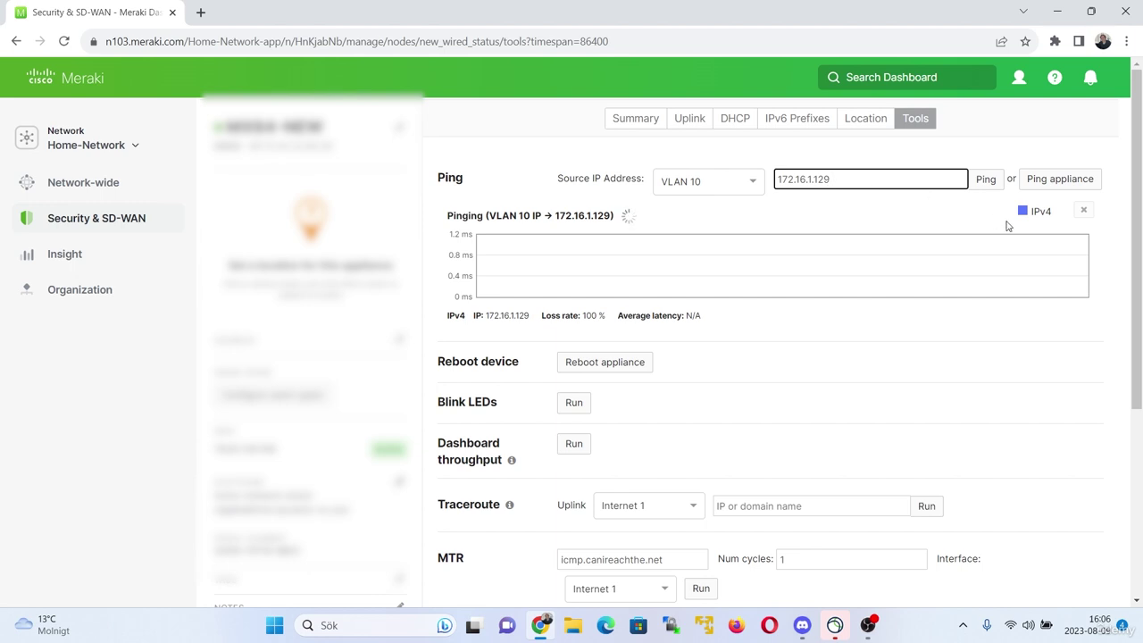
left_click(1083, 209)
- Ping 172.16.1.129 with VLAN 1 as the source and dismiss the result
left_click(741, 186)
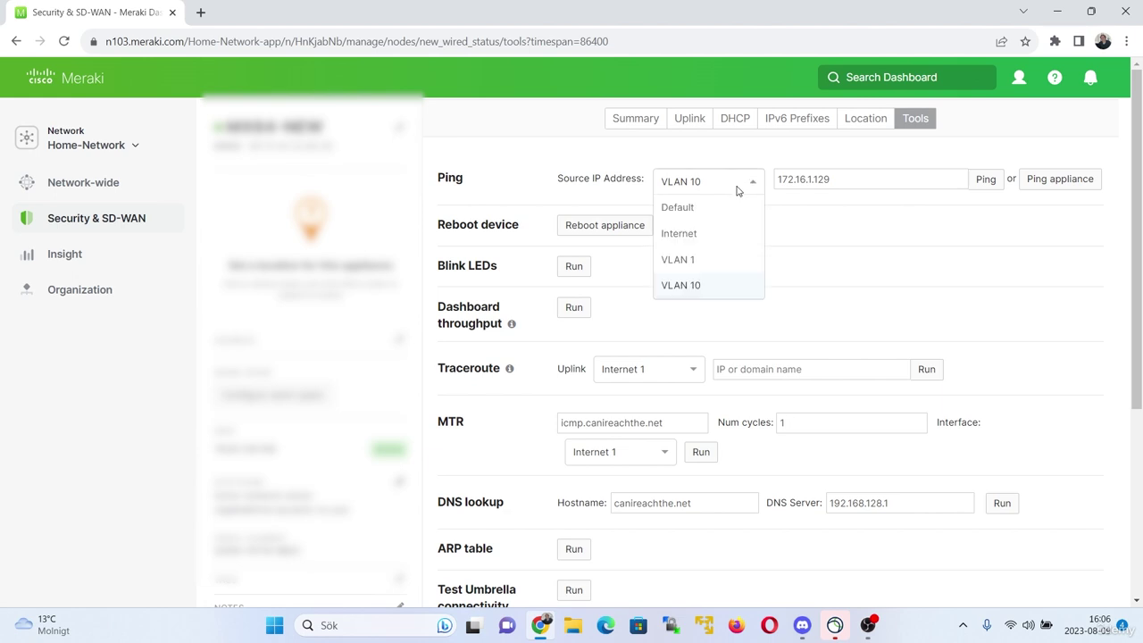
left_click(712, 255)
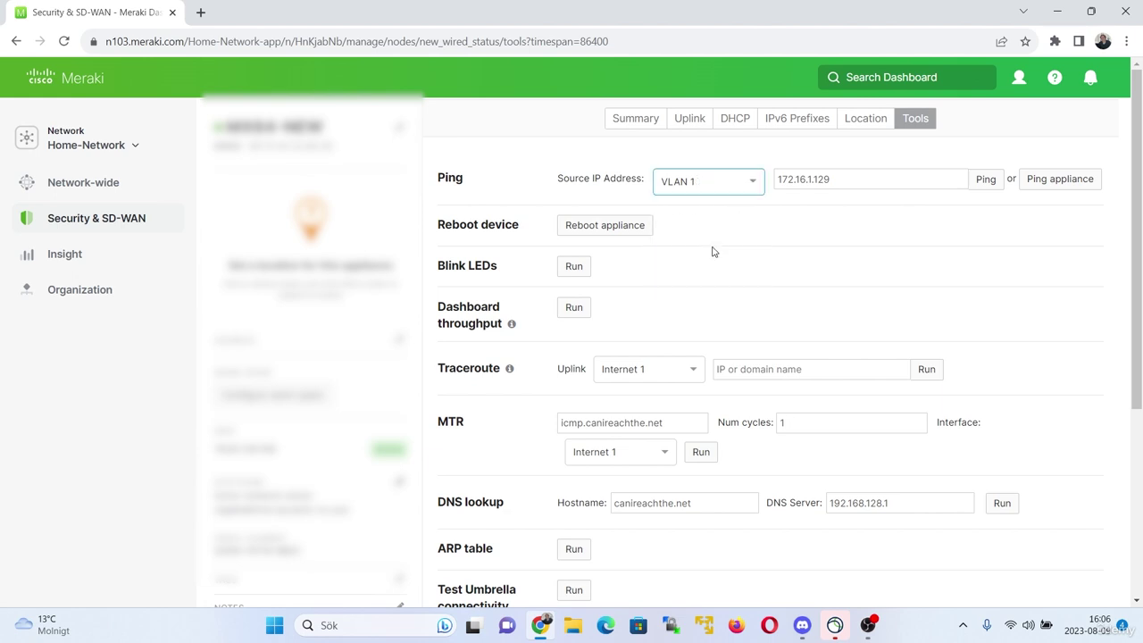
left_click(987, 182)
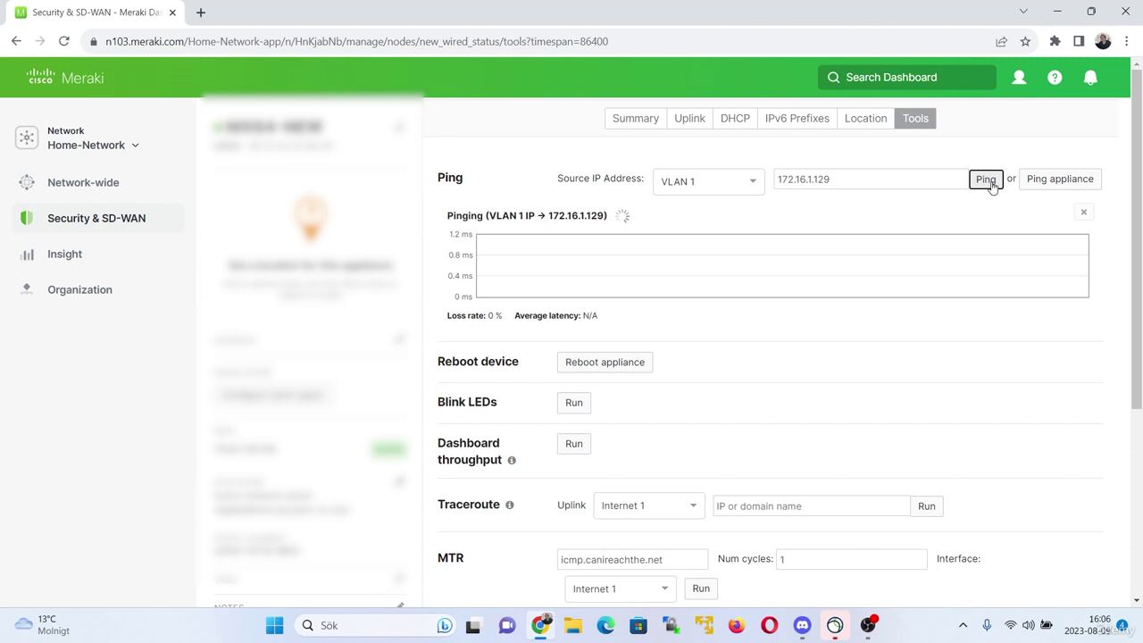
left_click(1080, 213)
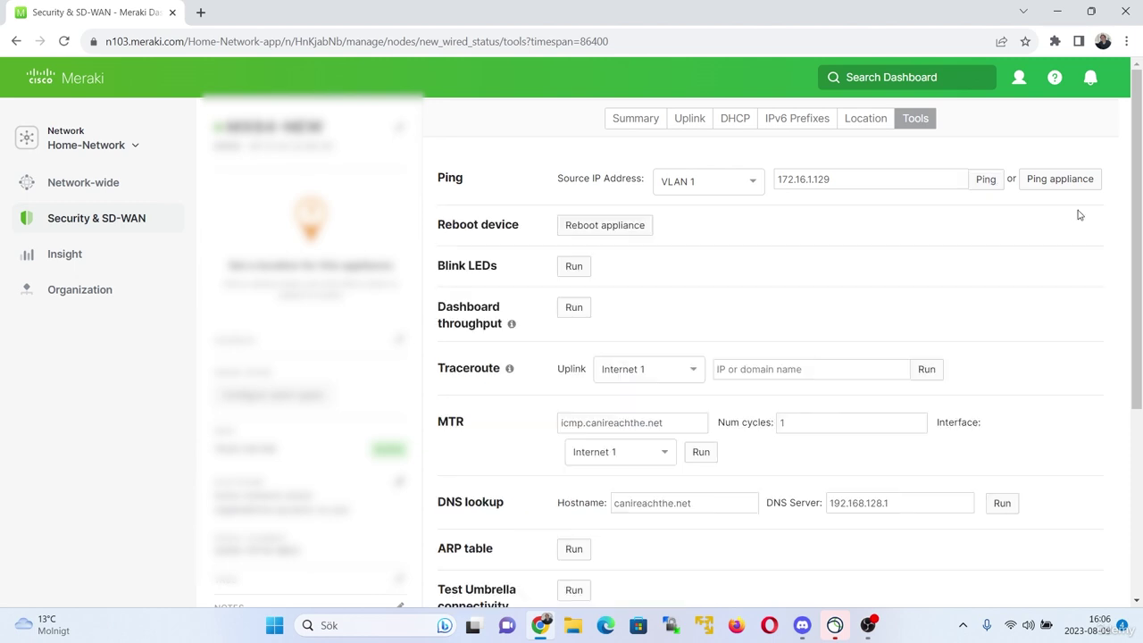
- Ping 172.16.1.129 with VLAN 10 as the source and again with VLAN 1, running both tests side by side
key("Down")
left_click(985, 180)
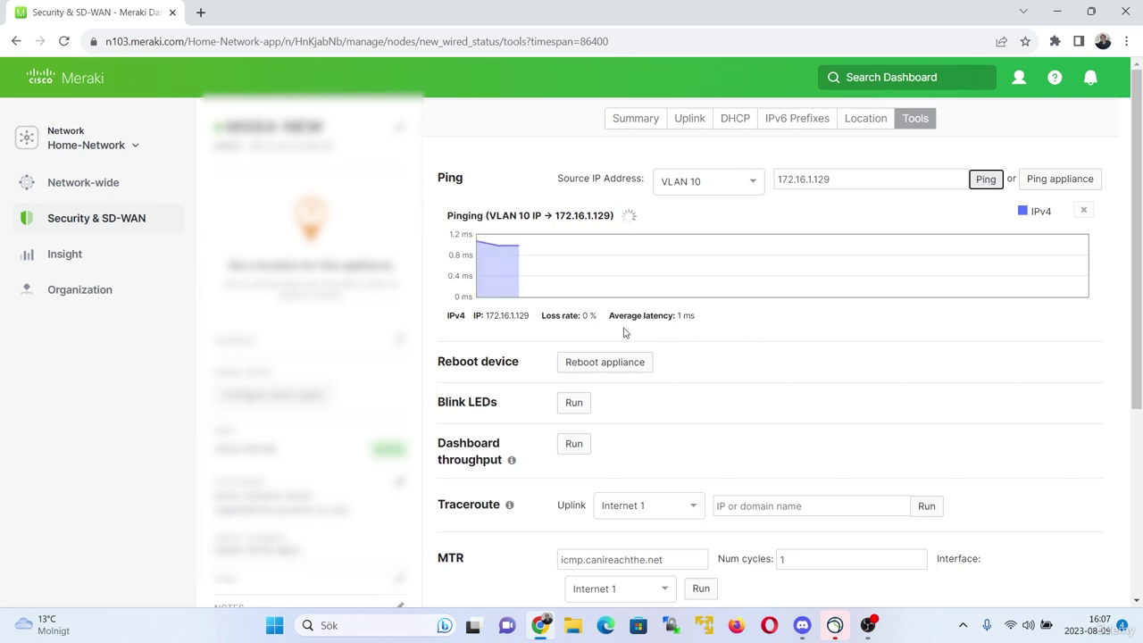
left_click(728, 184)
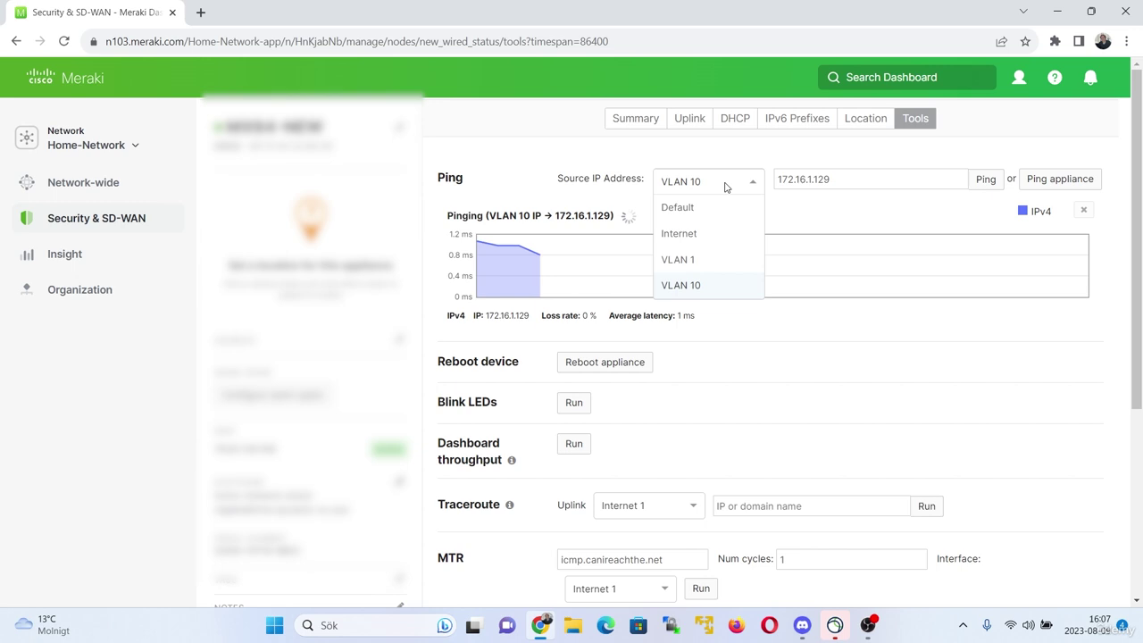
left_click(699, 258)
left_click(999, 185)
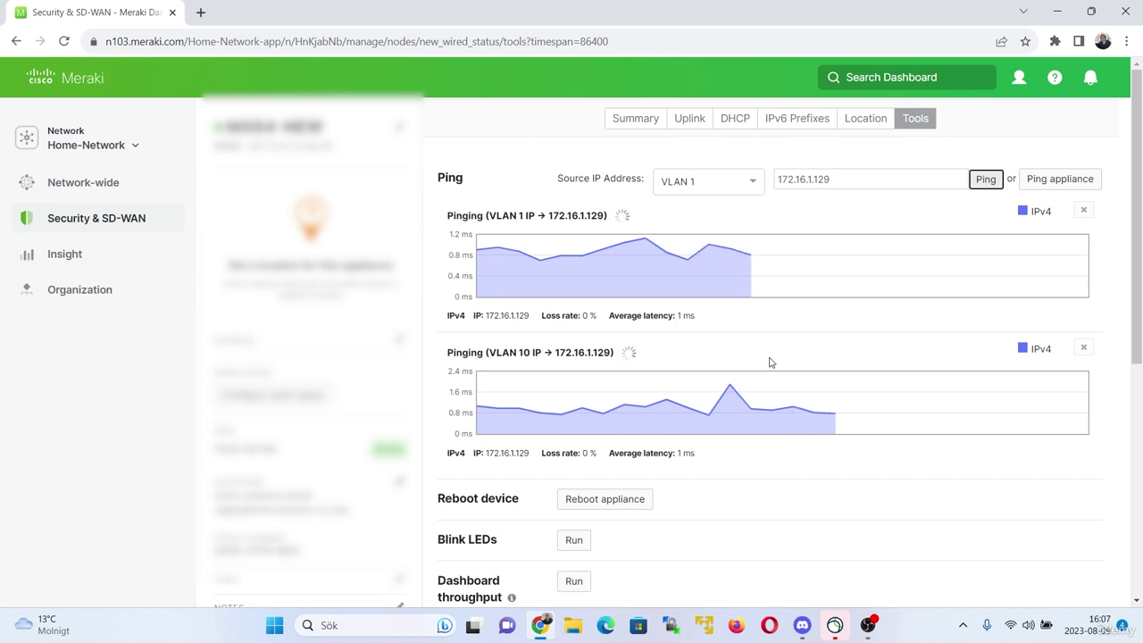
- Dismiss the VLAN 1 and VLAN 10 ping results from the appliance's tools
mouse_move(153, 218)
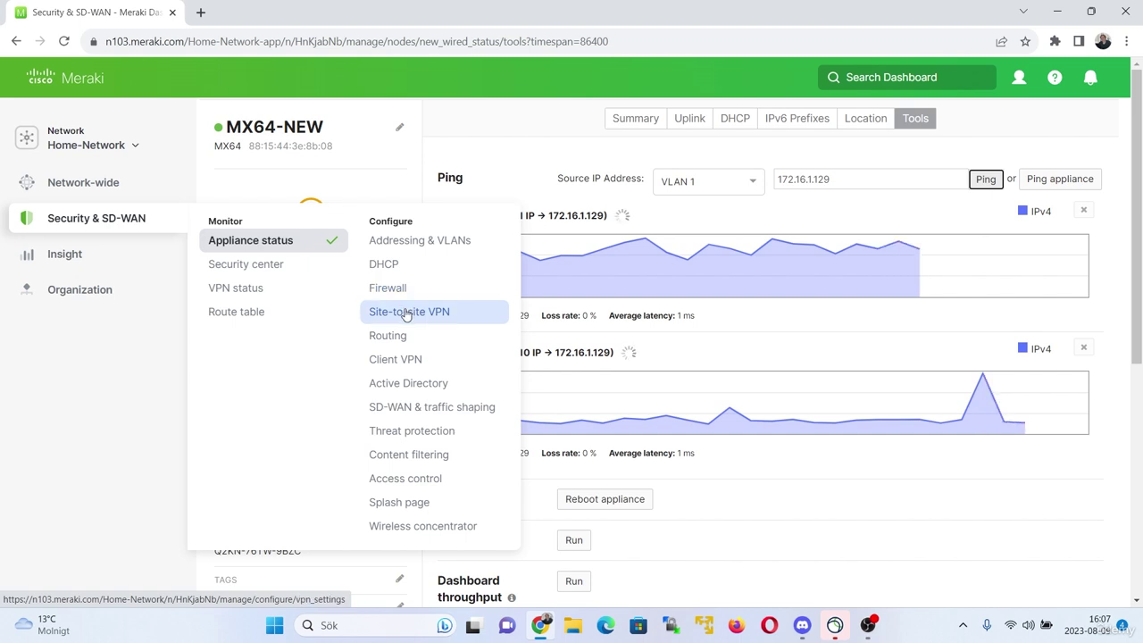
left_click(406, 313)
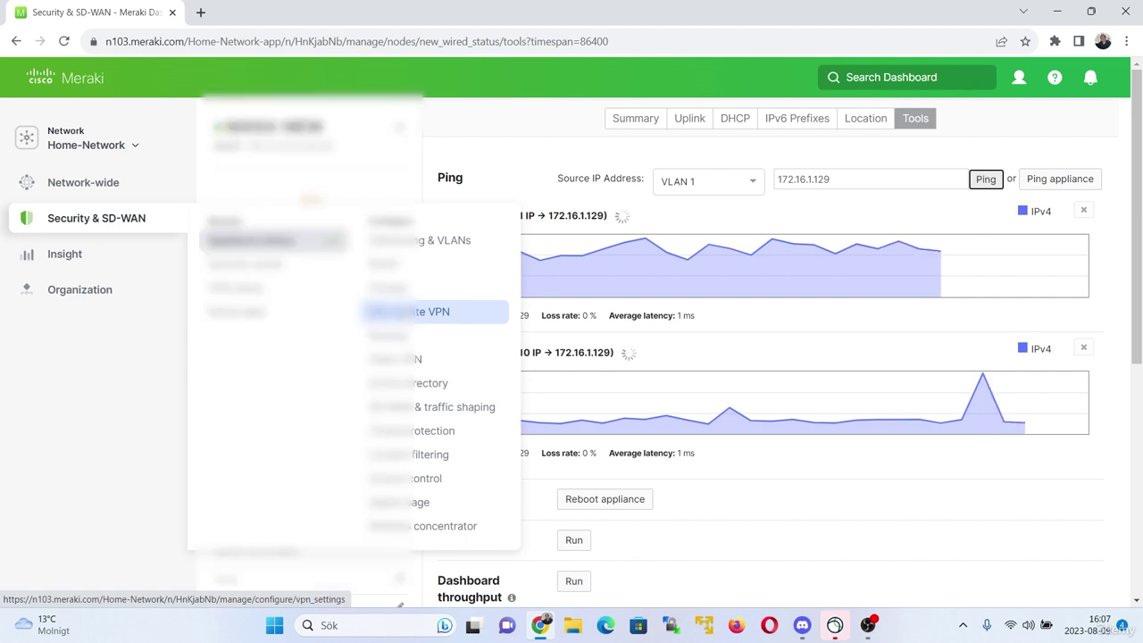
left_click(1083, 211)
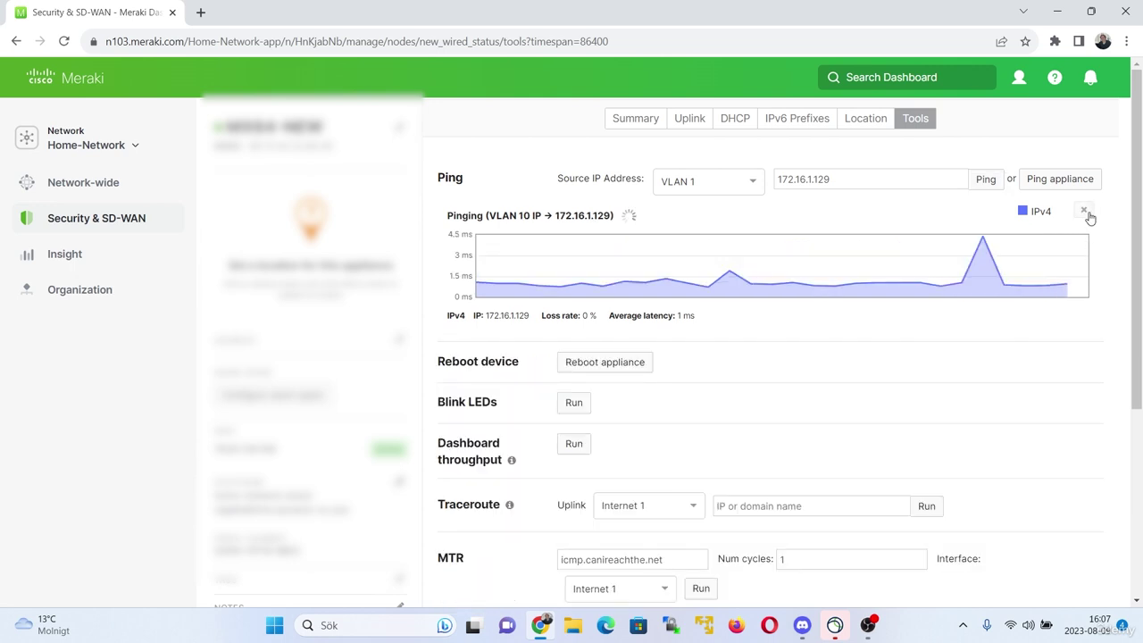
left_click(1084, 211)
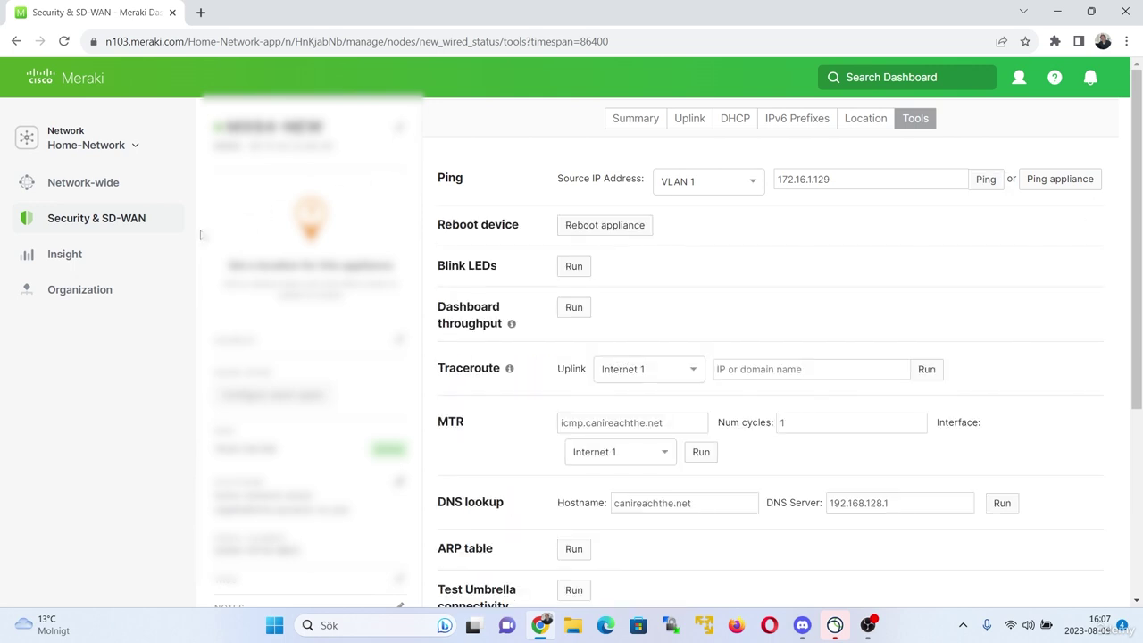
- Open Home-Network's VPN status overview and bring its site-to-site peer list into view
mouse_move(138, 227)
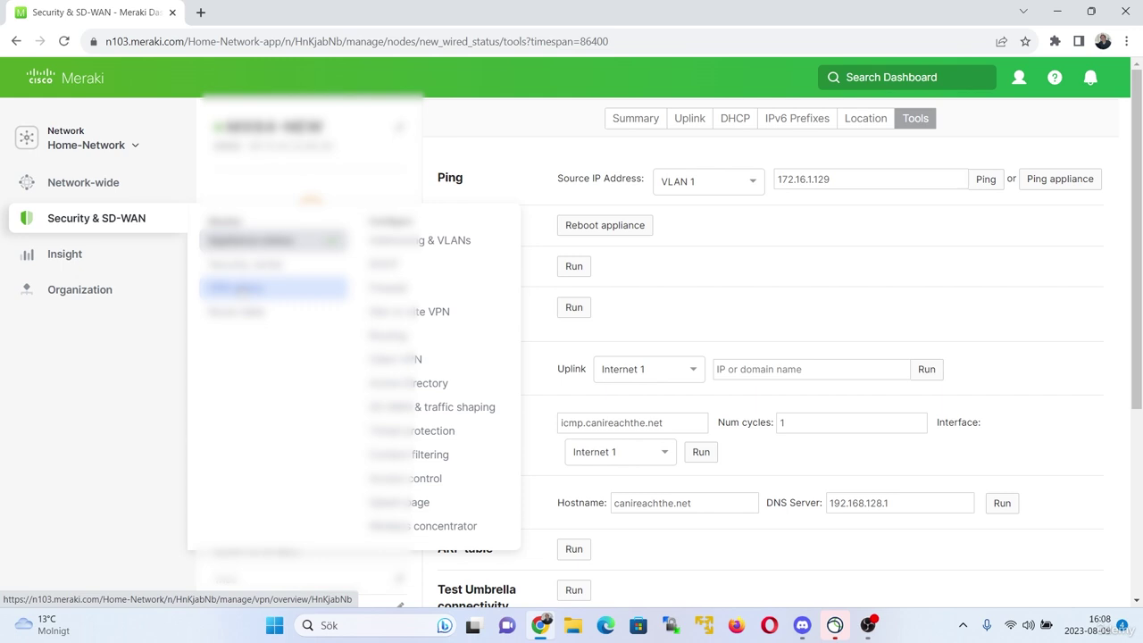
left_click(272, 288)
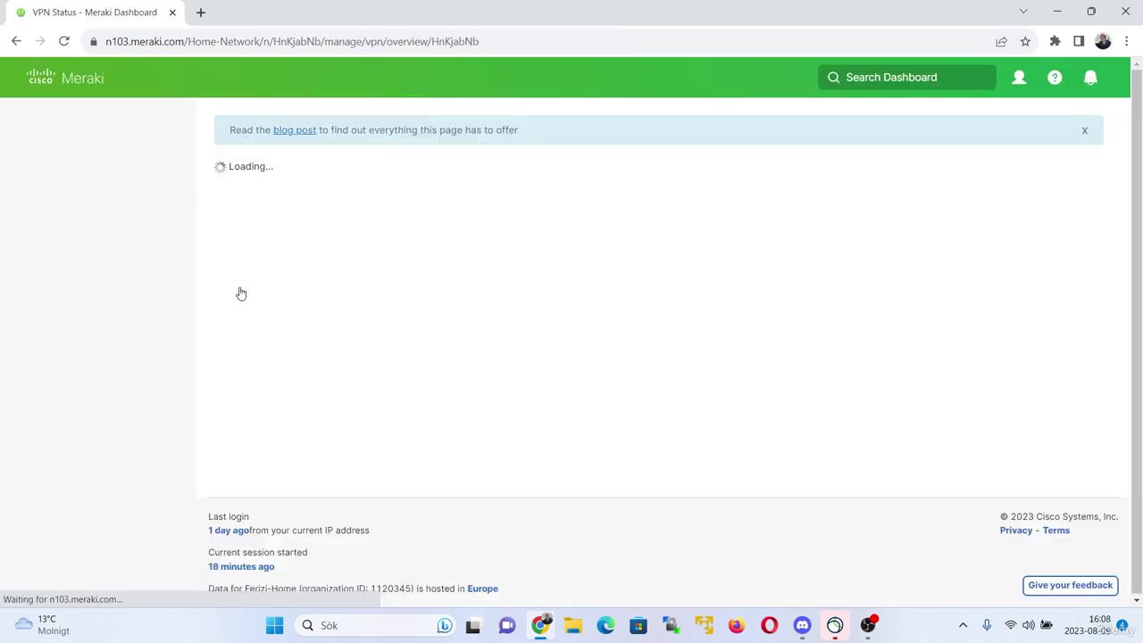
scroll(410, 403, "down", 1)
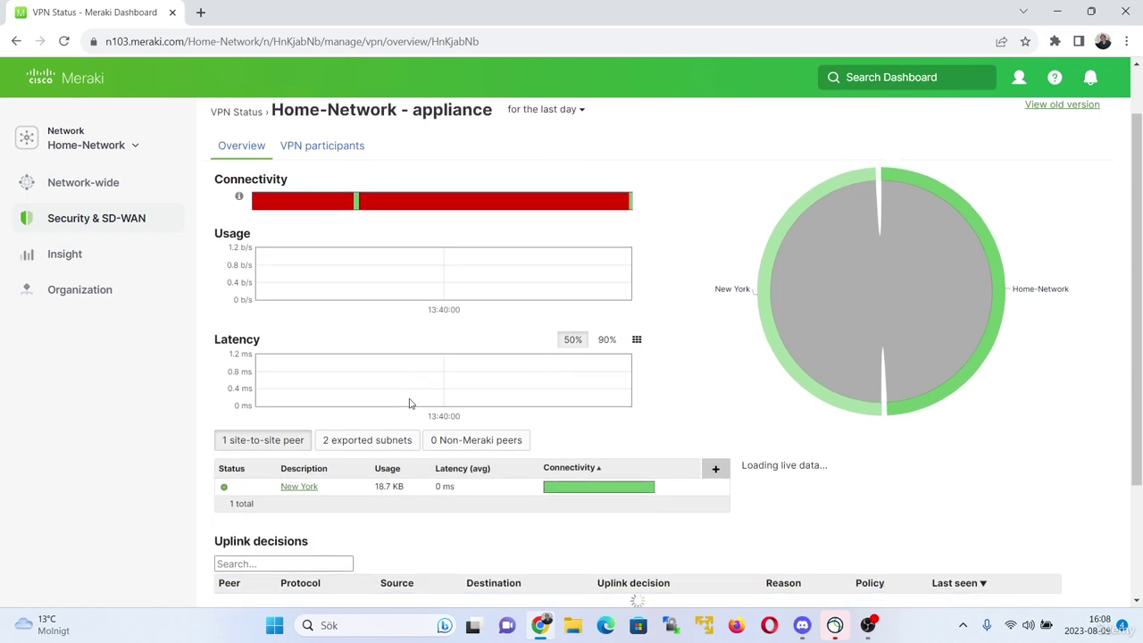